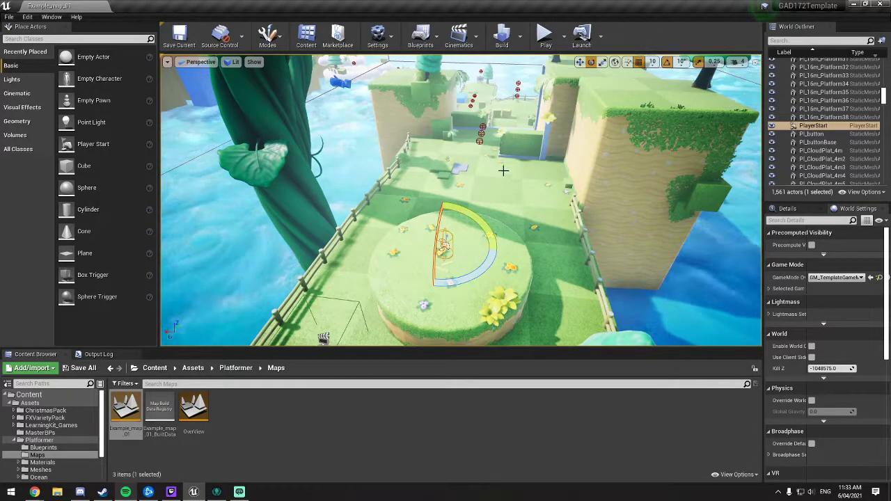
Step: Survey the platformer level's layout across the islands, bridges, coloured blocks and cloud platforms
{"action": "right_click_drag", "start_coordinate": [450, 184], "coordinate": [217, 137]}
{"action": "key", "text": "w"}
{"action": "key", "text": "w"}
{"action": "key", "text": "w"}
{"action": "key", "text": "w"}
{"action": "key", "text": "w"}
{"action": "key", "text": "w"}
{"action": "key", "text": "w"}
{"action": "key", "text": "w"}
{"action": "key", "text": "w"}
{"action": "key", "text": "d"}
{"action": "key", "text": "s"}
{"action": "key", "text": "s"}
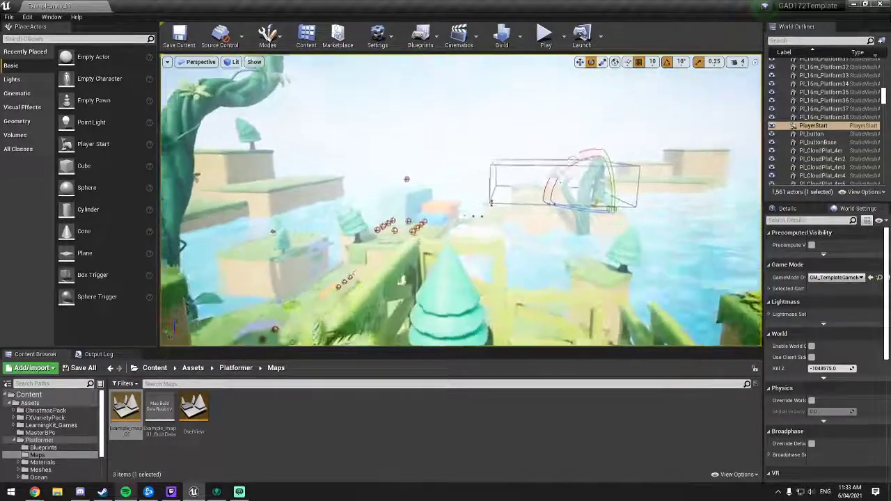
{"action": "right_click_drag", "start_coordinate": [446, 202], "coordinate": [369, 217]}
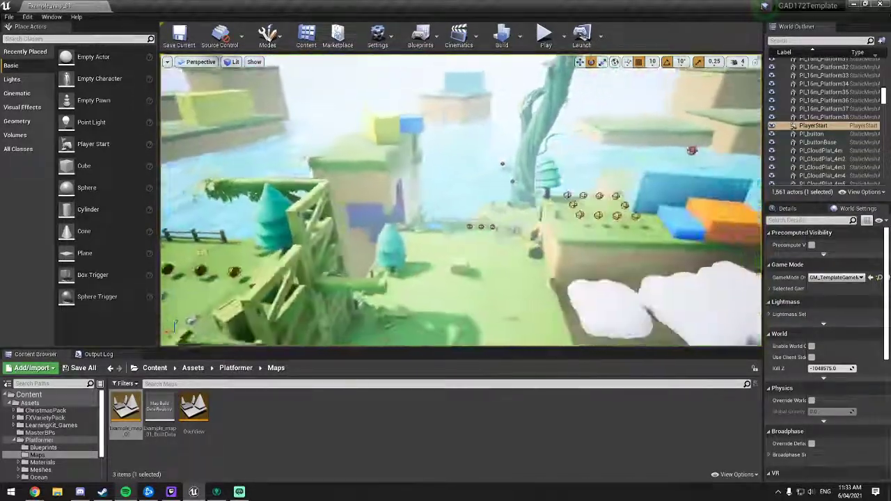
{"action": "key", "text": "d"}
{"action": "key", "text": "d"}
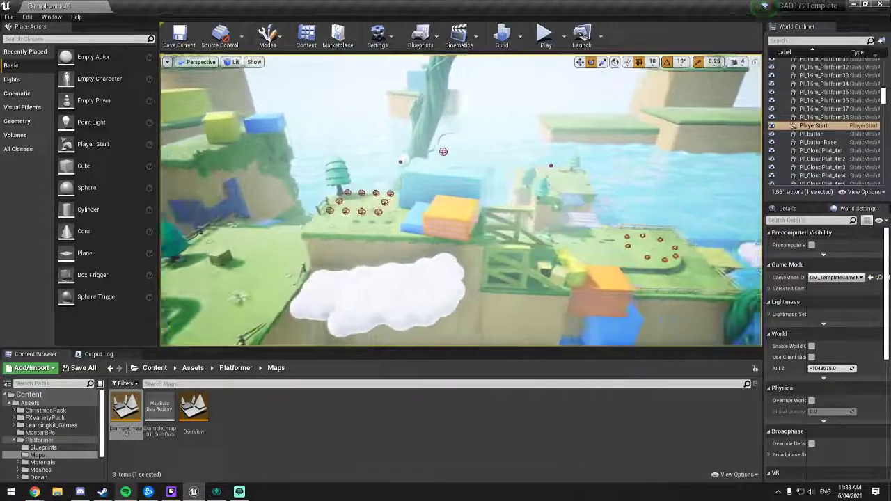
{"action": "key", "text": "d"}
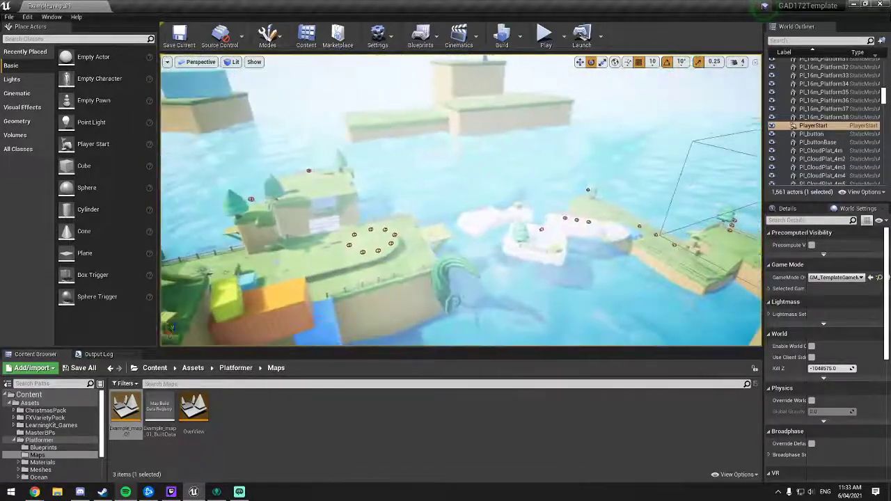
{"action": "right_click_drag", "start_coordinate": [461, 200], "coordinate": [530, 201]}
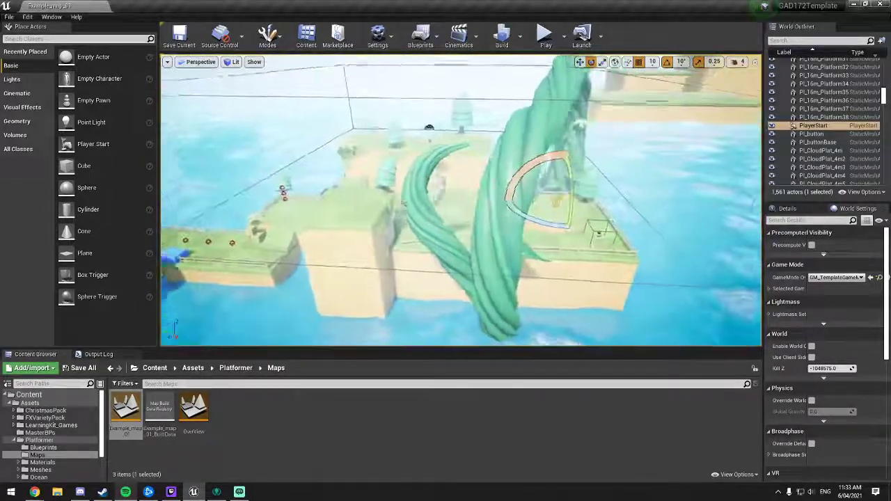
Step: Inspect the fenced starting island around the Player Start and the path leading away from it
{"action": "key", "text": "w"}
{"action": "right_click_drag", "start_coordinate": [461, 200], "coordinate": [384, 202]}
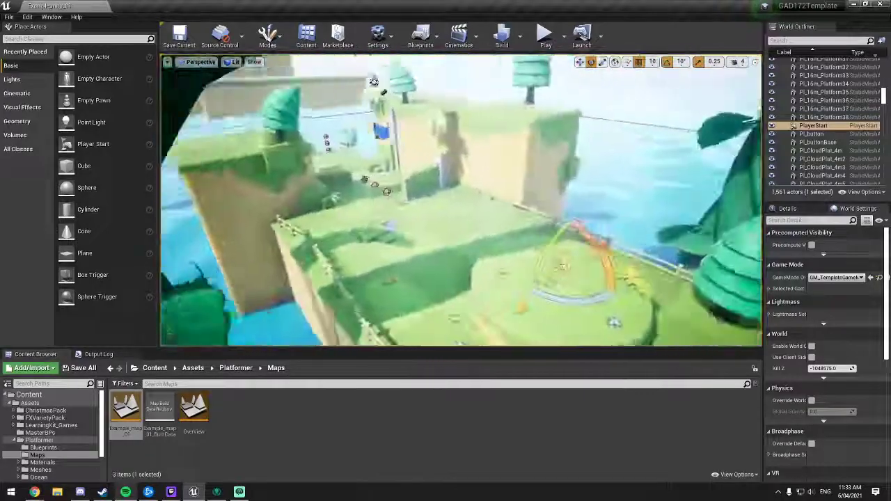
{"action": "key", "text": "d"}
{"action": "right_click_drag", "start_coordinate": [446, 181], "coordinate": [355, 216]}
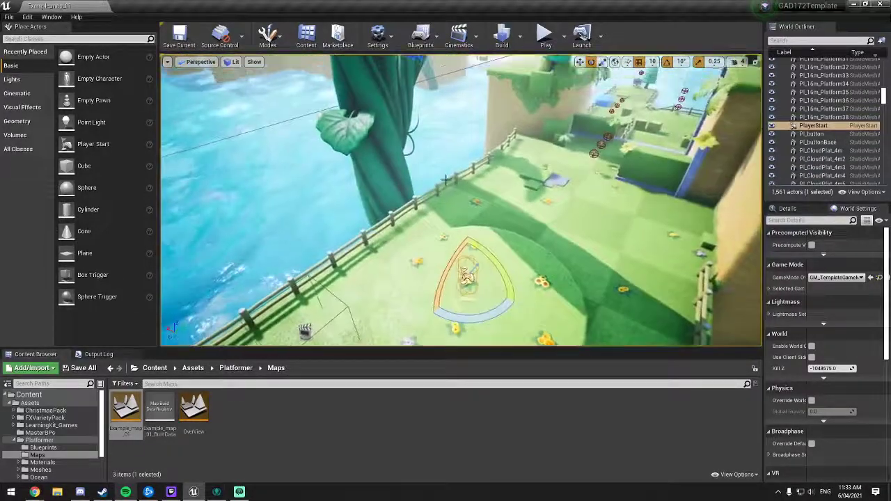
{"action": "key", "text": "a"}
{"action": "right_click_drag", "start_coordinate": [446, 180], "coordinate": [626, 173]}
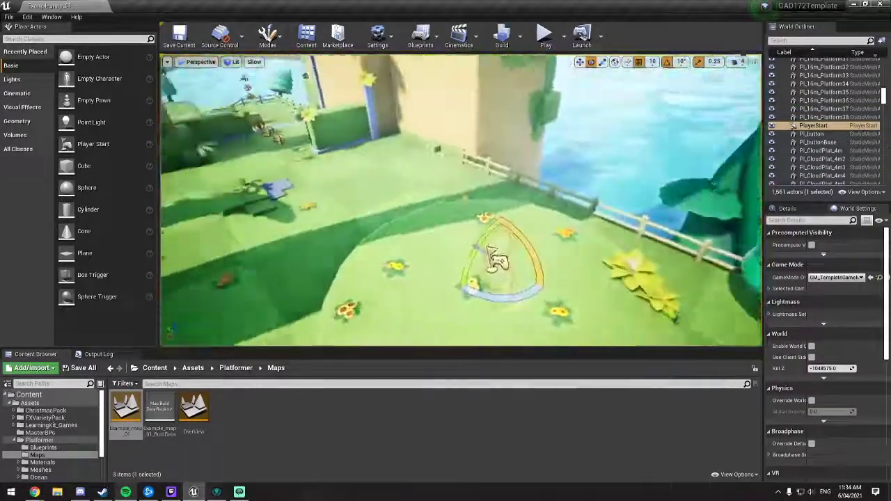
{"action": "key", "text": "d"}
{"action": "right_click_drag", "start_coordinate": [459, 201], "coordinate": [307, 195]}
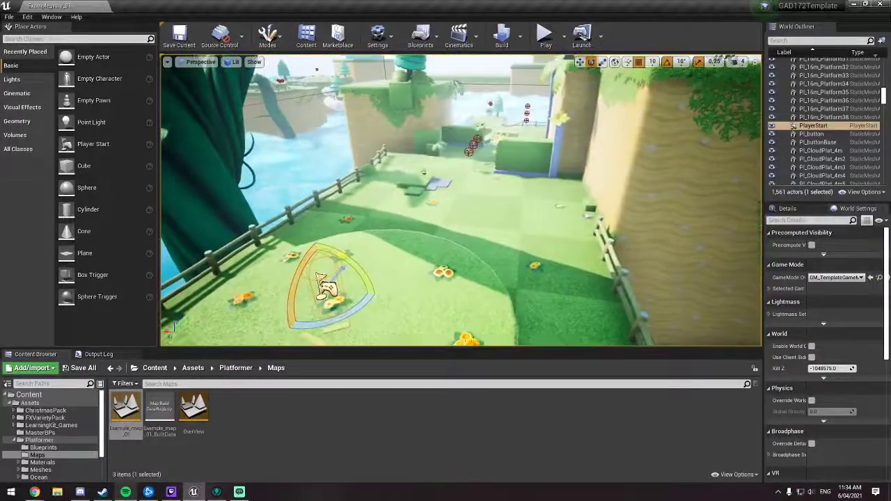
{"action": "key", "text": "w"}
{"action": "right_click_drag", "start_coordinate": [445, 182], "coordinate": [444, 147]}
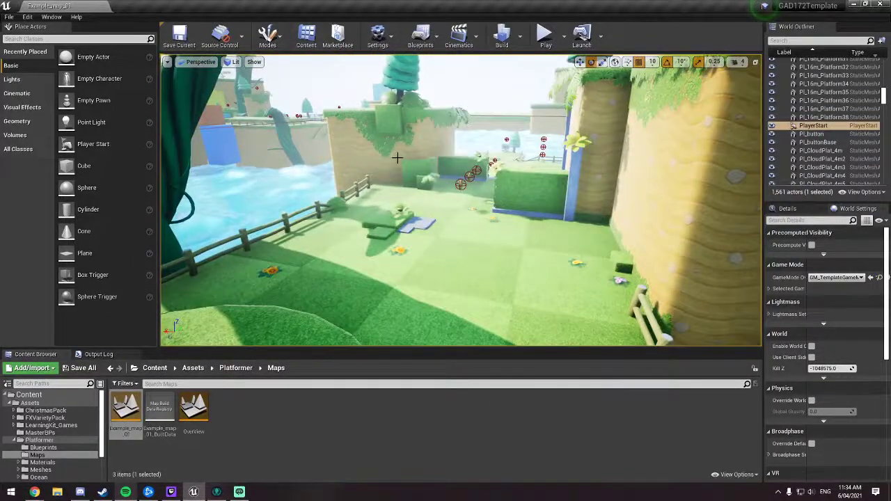
Step: Open the map's Level Blueprint, look over its Event Graph and dock its editor beside the level editor
{"action": "left_click", "coordinate": [435, 39]}
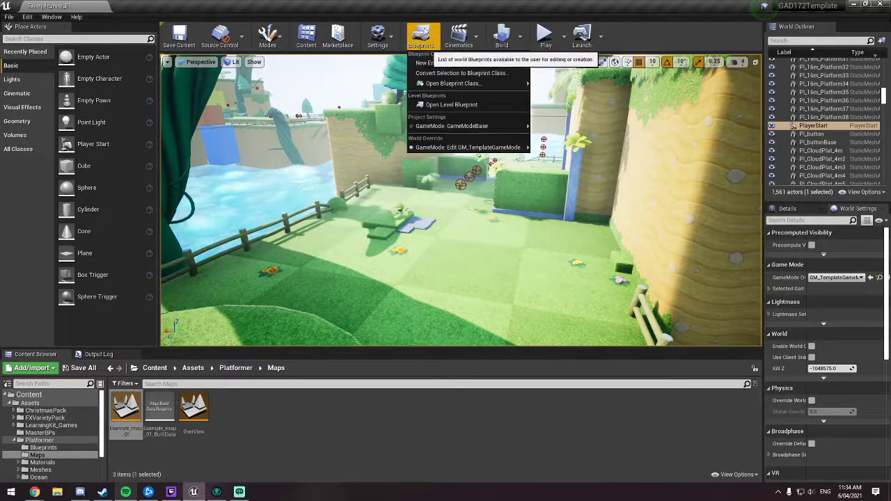
{"action": "left_click", "coordinate": [457, 105]}
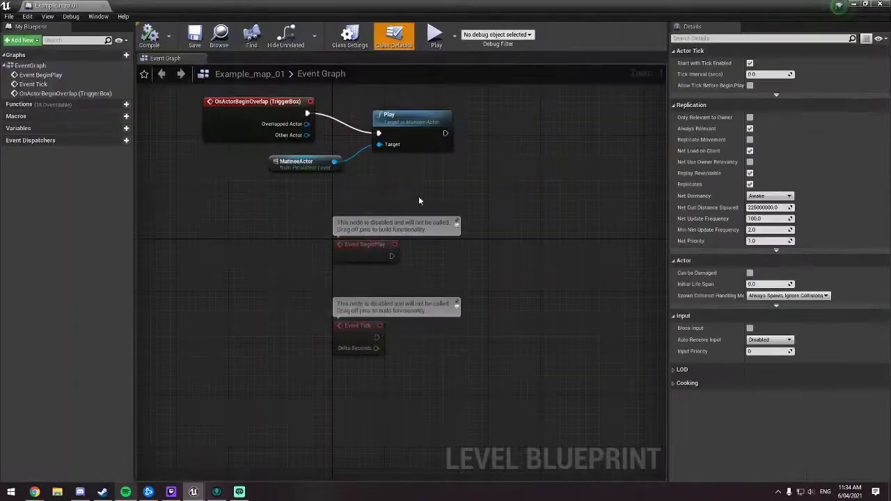
{"action": "right_click_drag", "start_coordinate": [419, 201], "coordinate": [508, 184]}
{"action": "right_click_drag", "start_coordinate": [522, 247], "coordinate": [481, 233]}
{"action": "right_click_drag", "start_coordinate": [424, 234], "coordinate": [226, 149]}
{"action": "right_click_drag", "start_coordinate": [369, 193], "coordinate": [234, 197]}
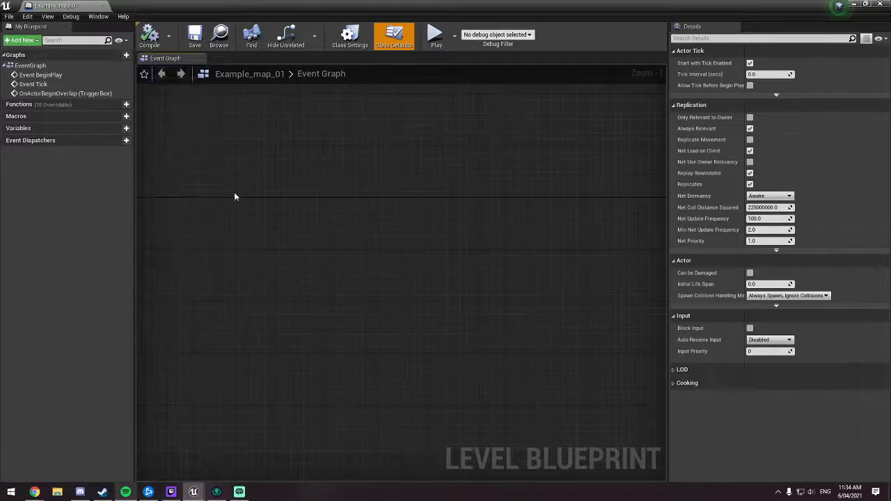
{"action": "right_click_drag", "start_coordinate": [415, 238], "coordinate": [498, 298]}
{"action": "right_click_drag", "start_coordinate": [380, 266], "coordinate": [547, 138]}
{"action": "right_click_drag", "start_coordinate": [418, 174], "coordinate": [532, 157]}
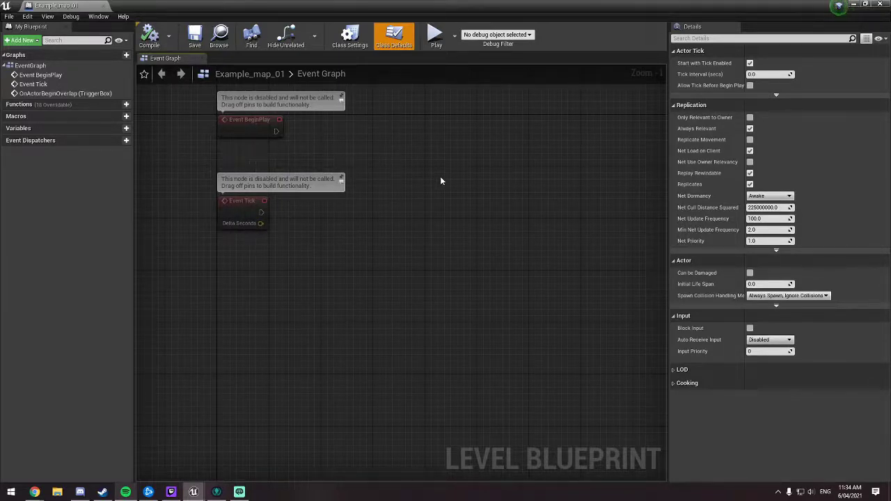
{"action": "left_click_drag", "start_coordinate": [76, 3], "coordinate": [158, 3]}
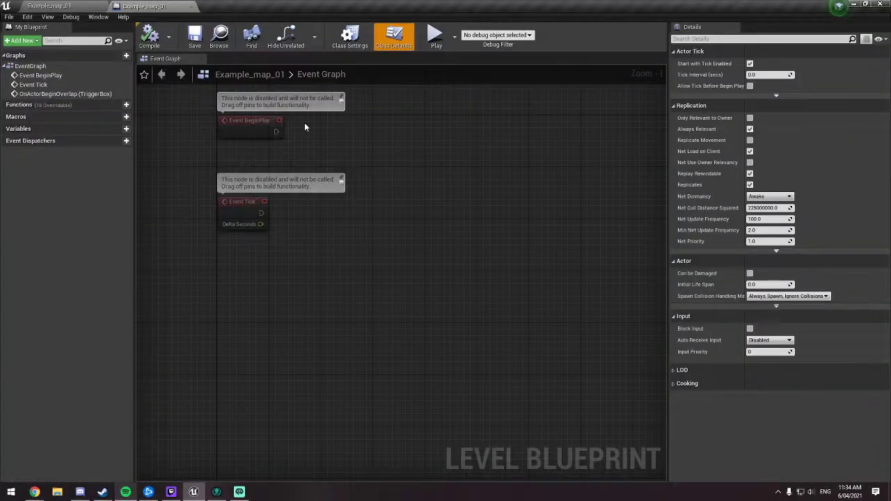
Step: Review the map's actor list alongside its Level Blueprint, and check the available cinematic sequence types
{"action": "left_click", "coordinate": [69, 8]}
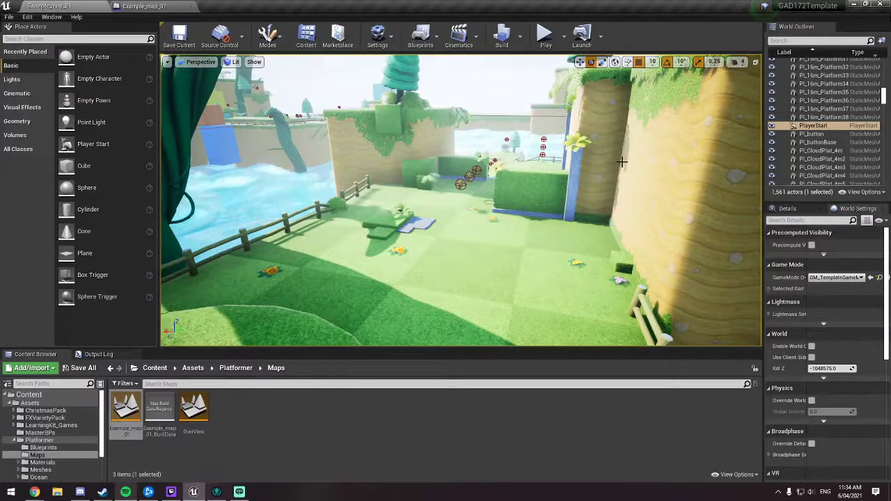
{"action": "scroll", "coordinate": [812, 113], "scroll_direction": "up", "scroll_amount": 3}
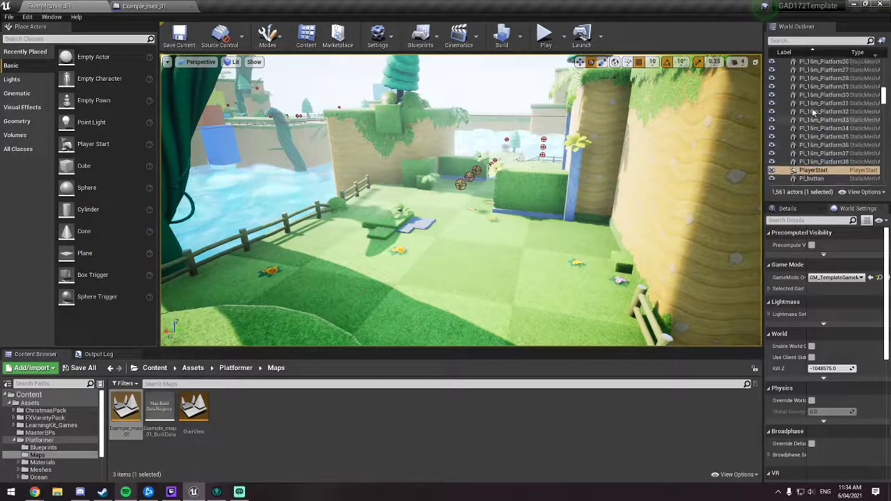
{"action": "scroll", "coordinate": [813, 112], "scroll_direction": "up", "scroll_amount": 8}
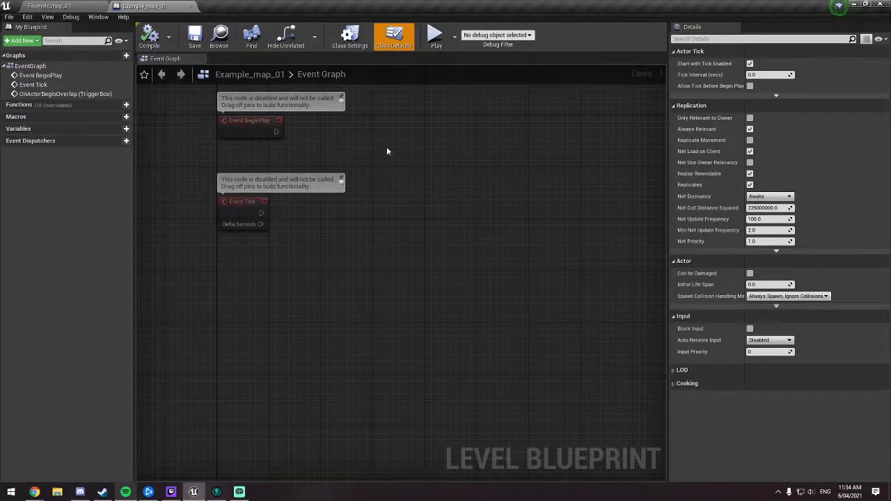
{"action": "left_click", "coordinate": [50, 6]}
{"action": "scroll", "coordinate": [842, 167], "scroll_direction": "down", "scroll_amount": 3}
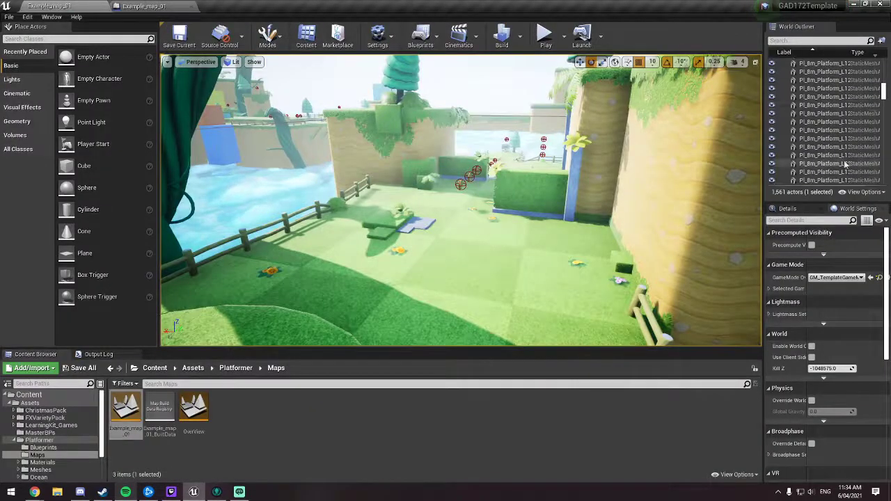
{"action": "left_click_drag", "start_coordinate": [885, 95], "coordinate": [886, 61]}
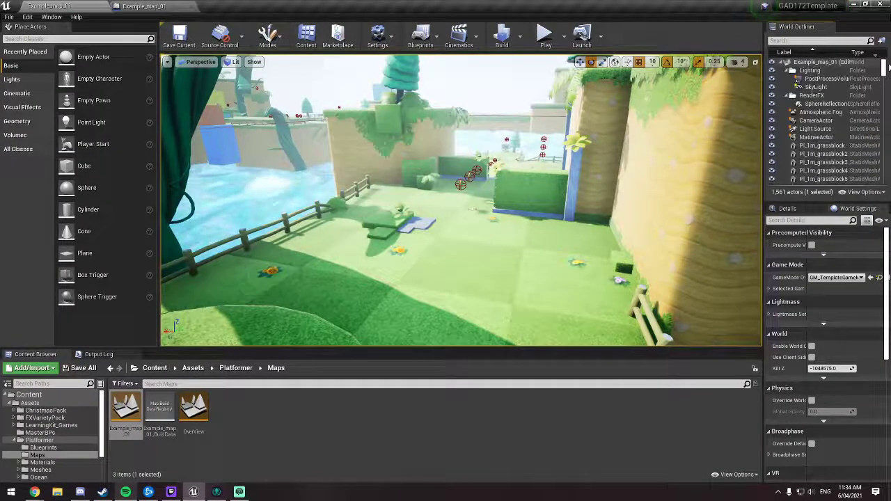
{"action": "left_click", "coordinate": [151, 7]}
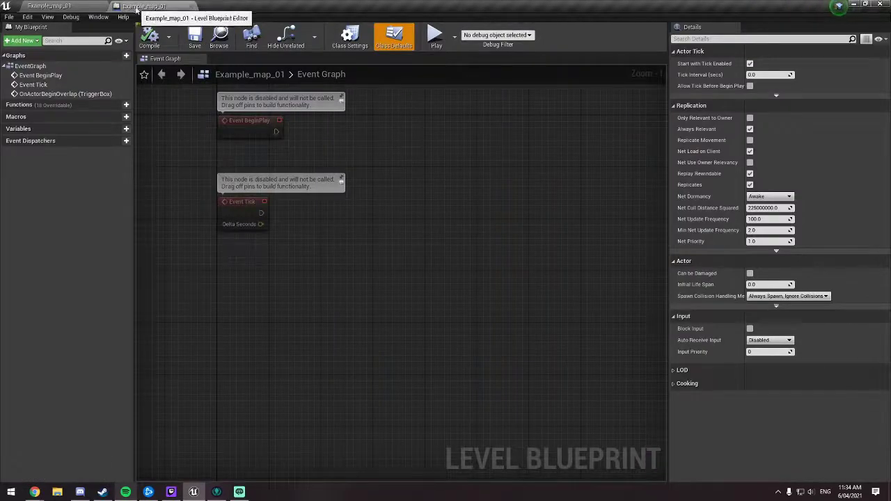
{"action": "left_click", "coordinate": [149, 6]}
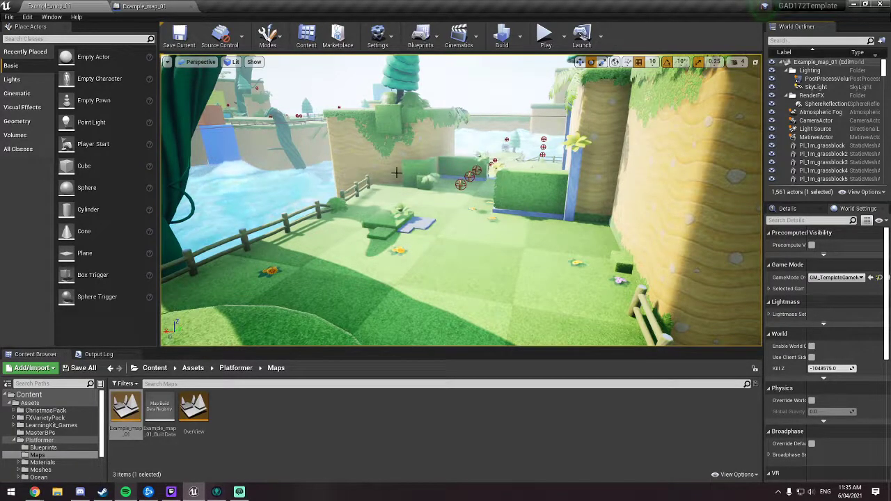
{"action": "left_click", "coordinate": [465, 39]}
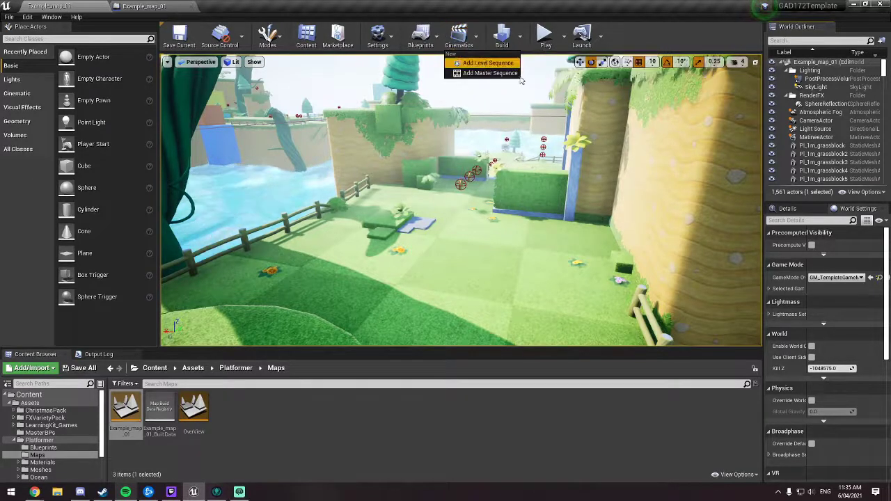
Step: Locate the floating cloud platform with the tree, crate and stone slab near the wooden dock
{"action": "right_click_drag", "start_coordinate": [541, 142], "coordinate": [453, 180]}
{"action": "key", "text": "w"}
{"action": "key", "text": "w"}
{"action": "key", "text": "s"}
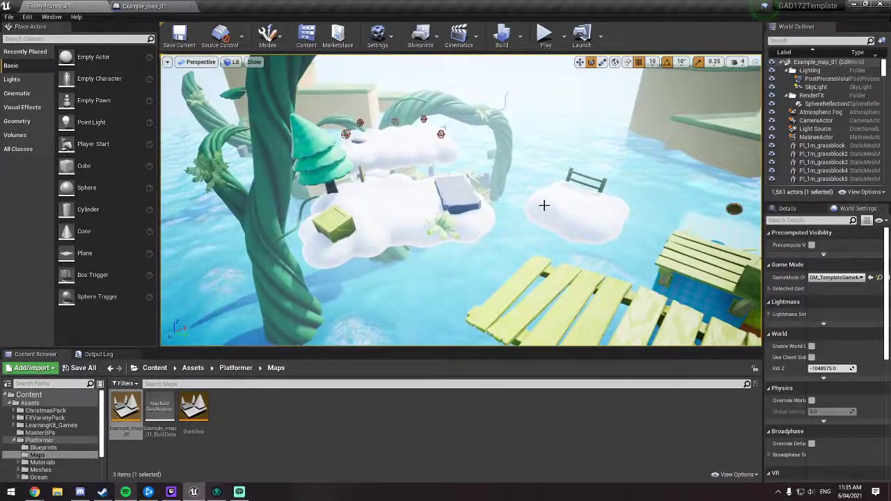
{"action": "key", "text": "d"}
{"action": "right_click_drag", "start_coordinate": [544, 205], "coordinate": [511, 207]}
{"action": "key", "text": "s"}
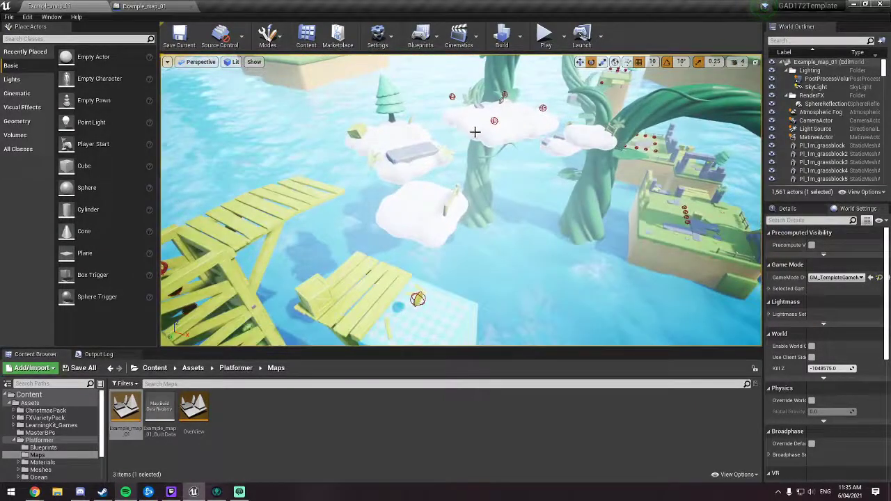
{"action": "right_click_drag", "start_coordinate": [474, 132], "coordinate": [456, 140]}
{"action": "key", "text": "w"}
{"action": "mouse_move", "coordinate": [469, 109]}
{"action": "right_mouse_down"}
{"action": "mouse_move", "coordinate": [479, 105]}
{"action": "mouse_move", "coordinate": [470, 92]}
{"action": "right_mouse_up"}
{"action": "key", "text": "a"}
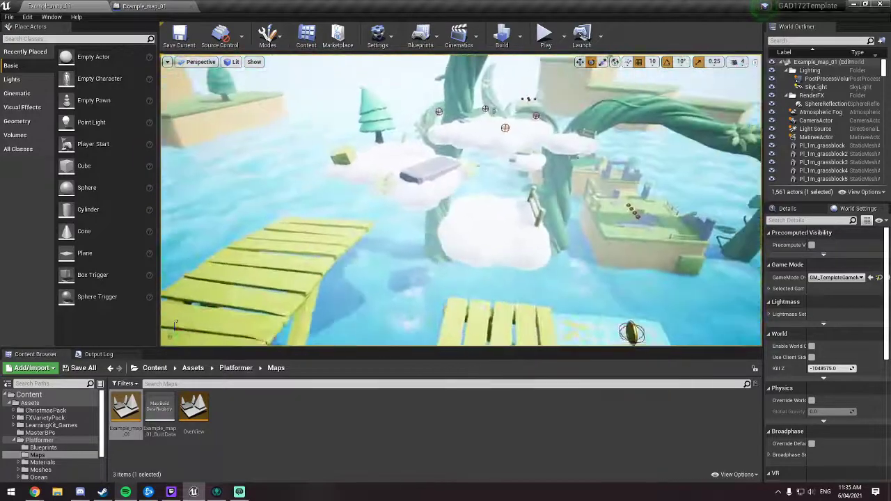
{"action": "right_click_drag", "start_coordinate": [447, 169], "coordinate": [352, 175]}
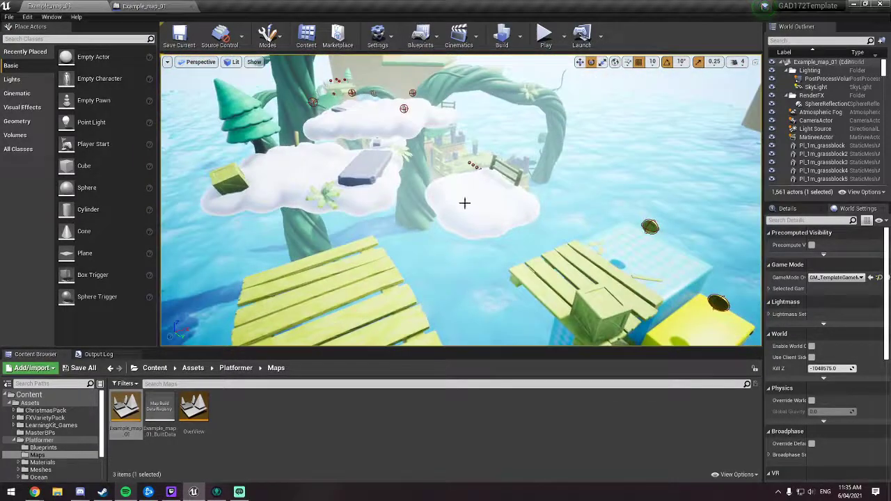
{"action": "key", "text": "d"}
{"action": "mouse_move", "coordinate": [453, 216]}
{"action": "right_mouse_down"}
{"action": "mouse_move", "coordinate": [382, 214]}
{"action": "mouse_move", "coordinate": [407, 224]}
{"action": "mouse_move", "coordinate": [385, 217]}
{"action": "mouse_move", "coordinate": [447, 203]}
{"action": "right_mouse_up"}
{"action": "key", "text": "d"}
{"action": "key", "text": "s"}
{"action": "key", "text": "w"}
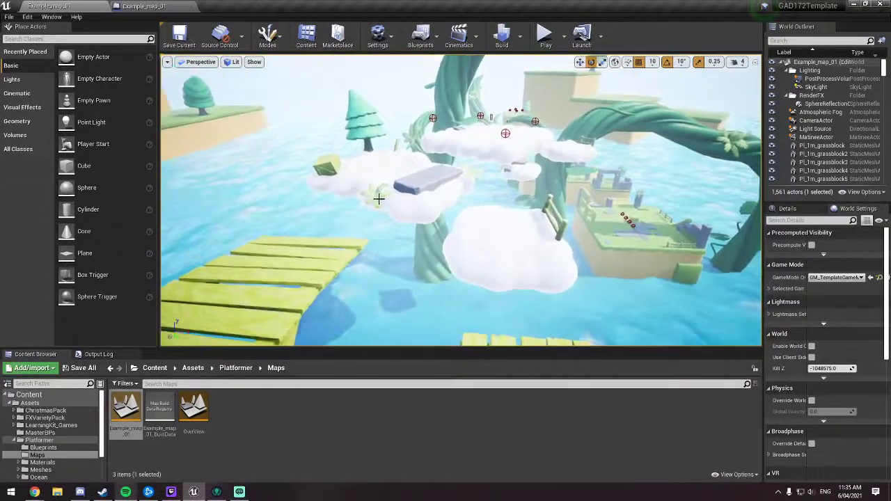
{"action": "key", "text": "s"}
{"action": "right_click_drag", "start_coordinate": [500, 212], "coordinate": [535, 211]}
{"action": "key", "text": "w"}
{"action": "key", "text": "s"}
{"action": "key", "text": "d"}
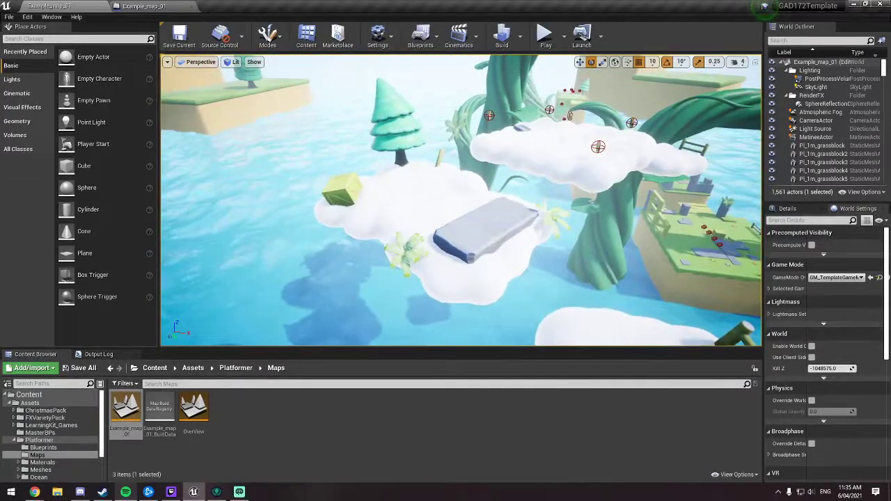
Step: Select the cloud platform together with its stone slab, crate, two ferns, tree and fence post, and group them
{"action": "left_click", "coordinate": [483, 244], "text": "ctrl"}
{"action": "left_click", "coordinate": [404, 260], "text": "ctrl"}
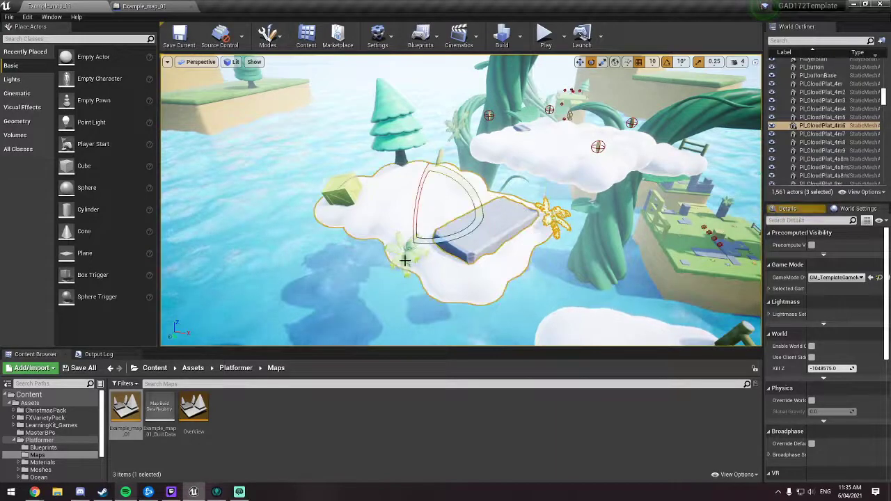
{"action": "left_click", "coordinate": [367, 212], "text": "ctrl"}
{"action": "left_click", "coordinate": [414, 254], "text": "ctrl"}
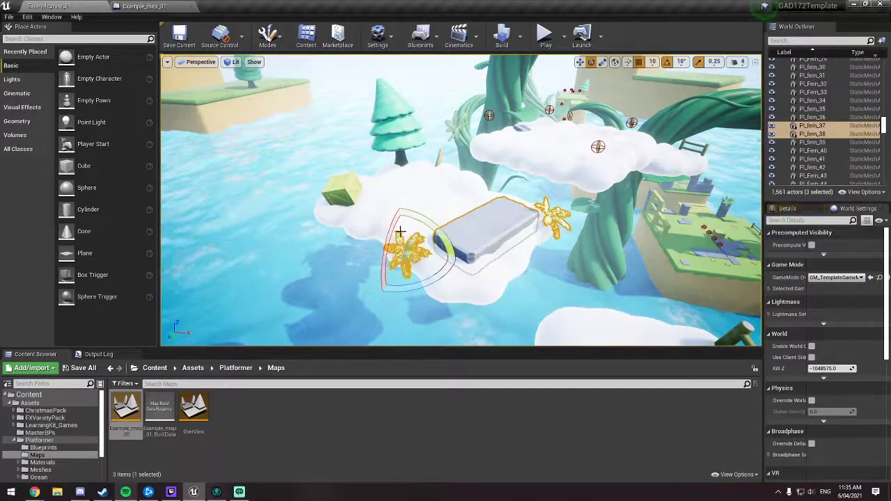
{"action": "left_click", "coordinate": [414, 149], "text": "ctrl"}
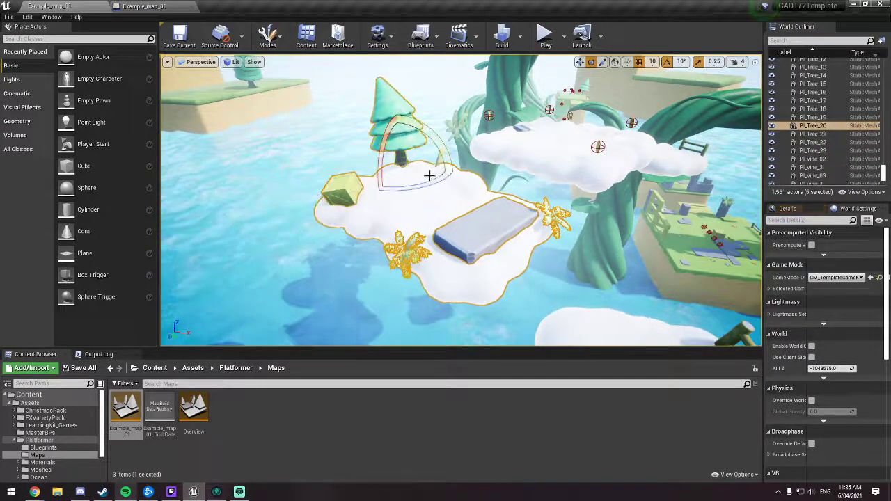
{"action": "key", "text": "w"}
{"action": "right_click_drag", "start_coordinate": [483, 164], "coordinate": [477, 161]}
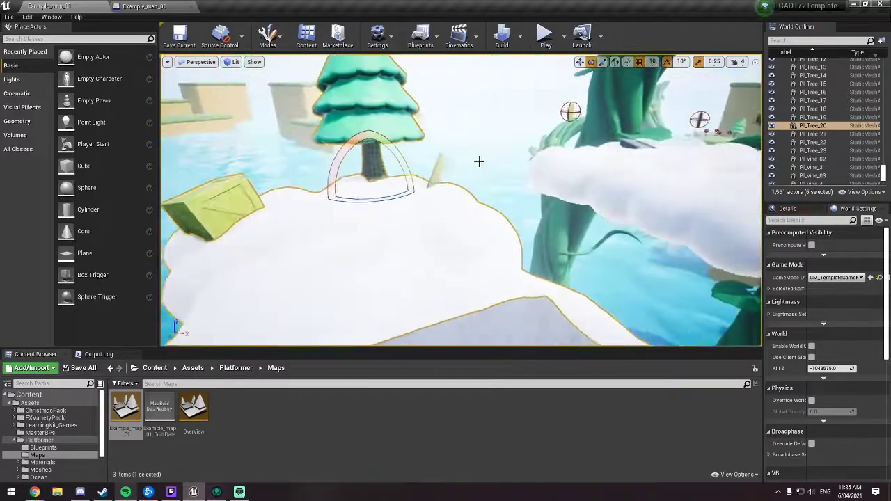
{"action": "left_click", "coordinate": [440, 168], "text": "ctrl"}
{"action": "key", "text": "f"}
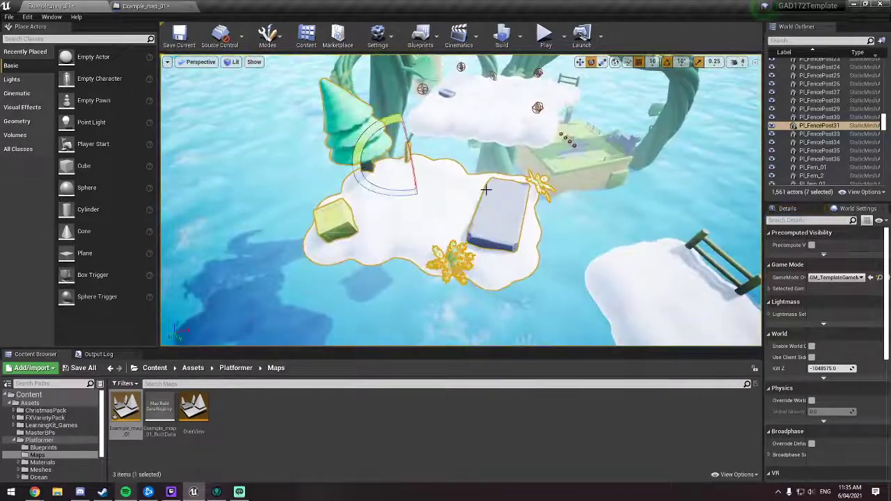
{"action": "right_click_drag", "start_coordinate": [577, 205], "coordinate": [613, 213]}
{"action": "key", "text": "w"}
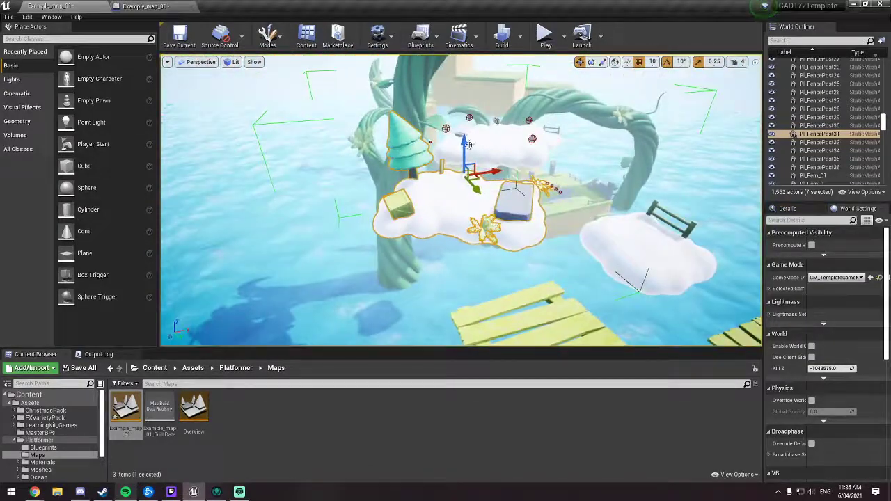
Step: Try moving the grouped cloud platform vertically as a single unit and undo the move
{"action": "left_click_drag", "start_coordinate": [469, 144], "coordinate": [465, 219]}
{"action": "left_click_drag", "start_coordinate": [457, 222], "coordinate": [462, 142]}
{"action": "key", "text": "ctrl+z"}
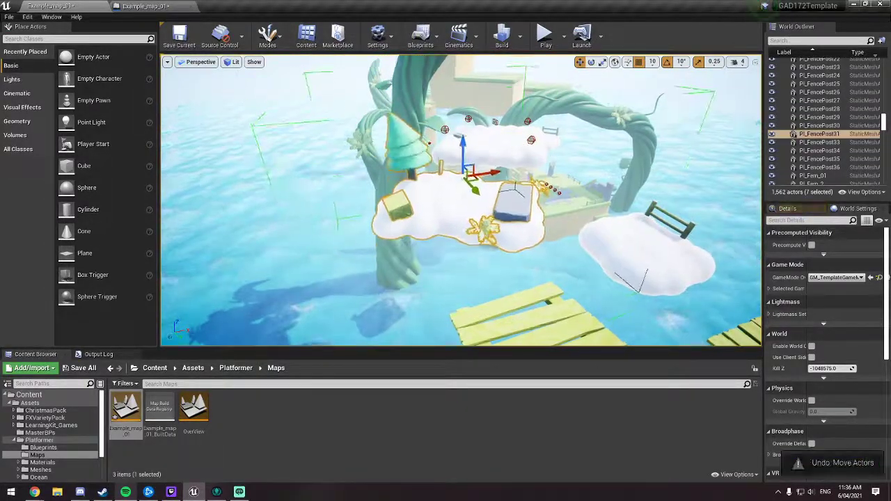
Step: Select the smaller plain cloud together with the fence pieces standing on it and group them
{"action": "key", "text": "w"}
{"action": "right_click_drag", "start_coordinate": [596, 175], "coordinate": [672, 180]}
{"action": "left_click", "coordinate": [491, 203]}
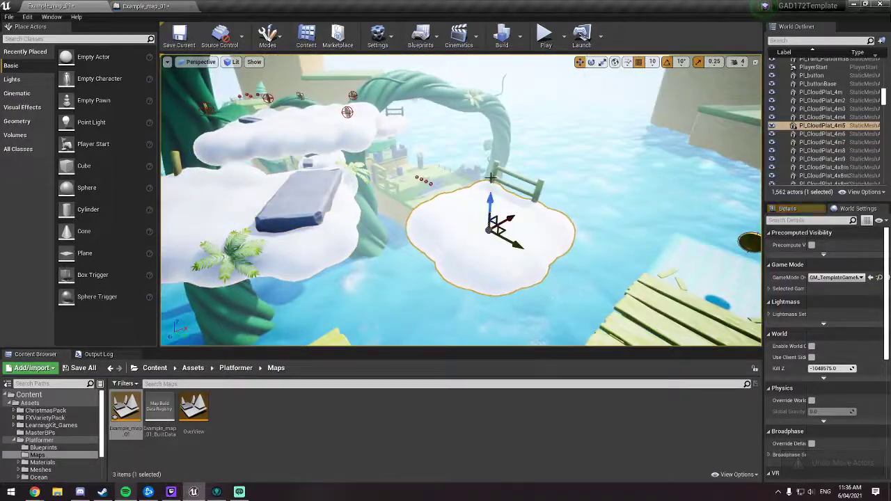
{"action": "left_click", "coordinate": [495, 178]}
{"action": "left_click", "coordinate": [539, 187], "text": "ctrl"}
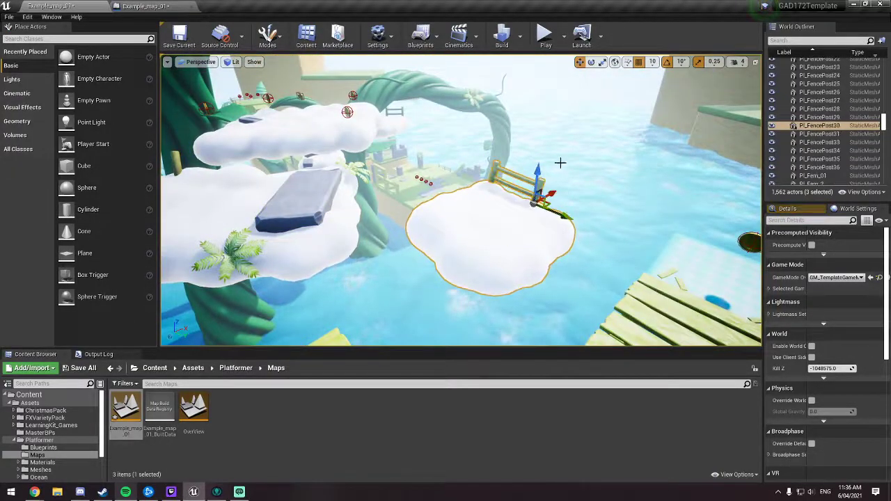
{"action": "key", "text": "w"}
{"action": "right_click_drag", "start_coordinate": [572, 146], "coordinate": [487, 156]}
{"action": "key", "text": "ctrl+g"}
Step: Try moving the grouped small cloud, undo the move, and check how both cloud groups select
{"action": "key", "text": "s"}
{"action": "left_click_drag", "start_coordinate": [362, 81], "coordinate": [401, 197]}
{"action": "key", "text": "ctrl+z"}
{"action": "key", "text": "a"}
{"action": "right_click_drag", "start_coordinate": [414, 131], "coordinate": [487, 136]}
{"action": "left_click", "coordinate": [315, 178]}
{"action": "right_click_drag", "start_coordinate": [315, 178], "coordinate": [273, 177]}
{"action": "left_click", "coordinate": [496, 221]}
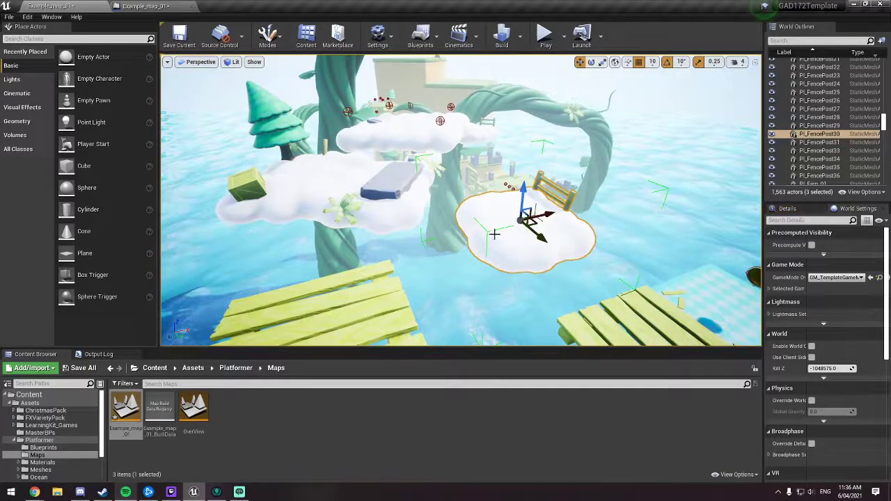
Step: Examine the area between the wooden dock, the checkered block and the grouped cloud platforms from several angles
{"action": "key", "text": "s"}
{"action": "right_click_drag", "start_coordinate": [421, 184], "coordinate": [411, 150]}
{"action": "key", "text": "w"}
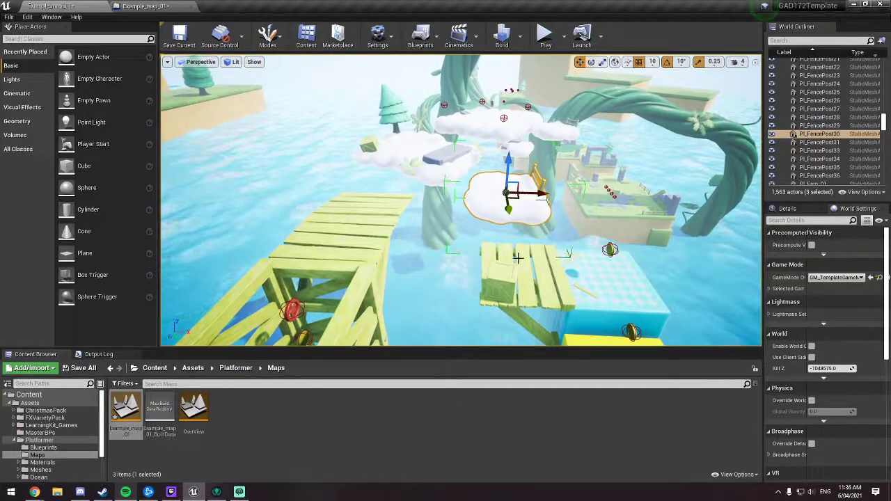
{"action": "scroll", "coordinate": [518, 258], "scroll_direction": "up", "scroll_amount": 3}
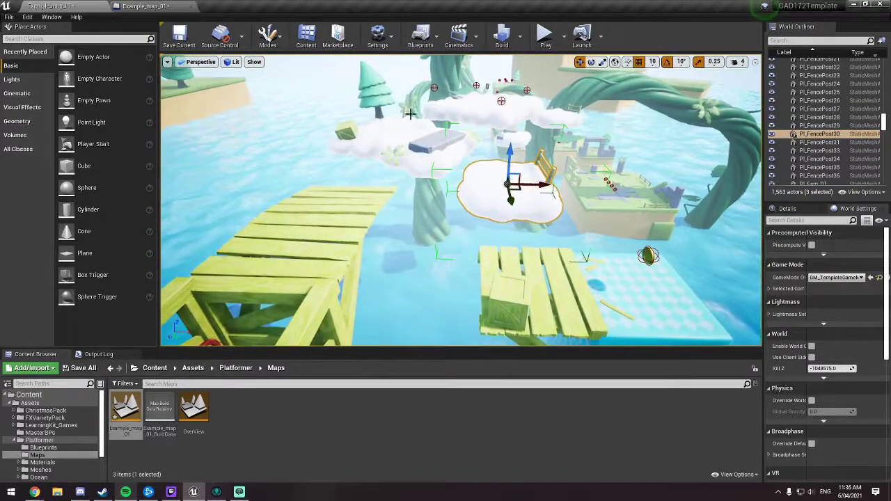
{"action": "key", "text": "d"}
{"action": "mouse_move", "coordinate": [487, 178]}
{"action": "right_mouse_down"}
{"action": "mouse_move", "coordinate": [417, 167]}
{"action": "mouse_move", "coordinate": [481, 185]}
{"action": "right_mouse_up"}
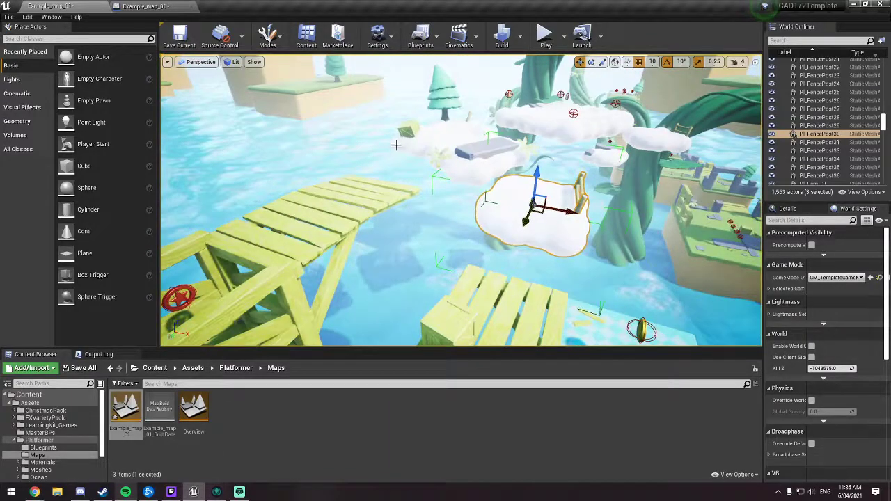
{"action": "key", "text": "a"}
{"action": "right_click_drag", "start_coordinate": [396, 144], "coordinate": [484, 190]}
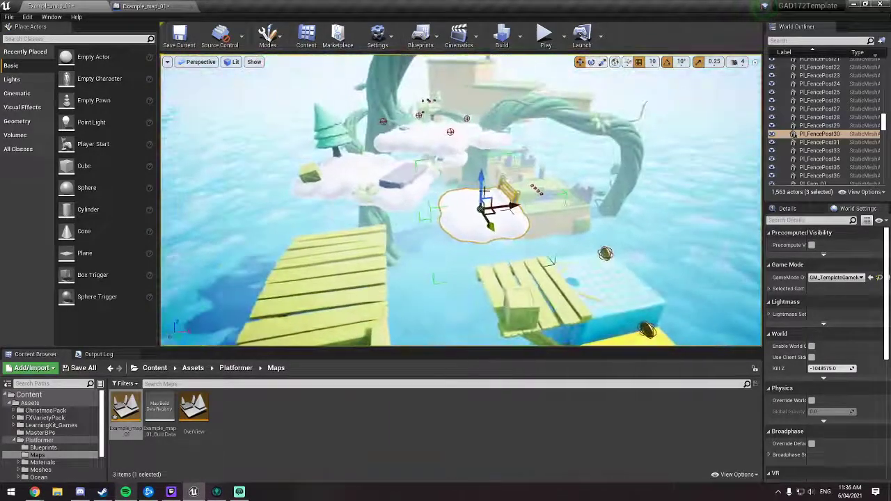
{"action": "key", "text": "d"}
{"action": "right_click_drag", "start_coordinate": [416, 210], "coordinate": [379, 211]}
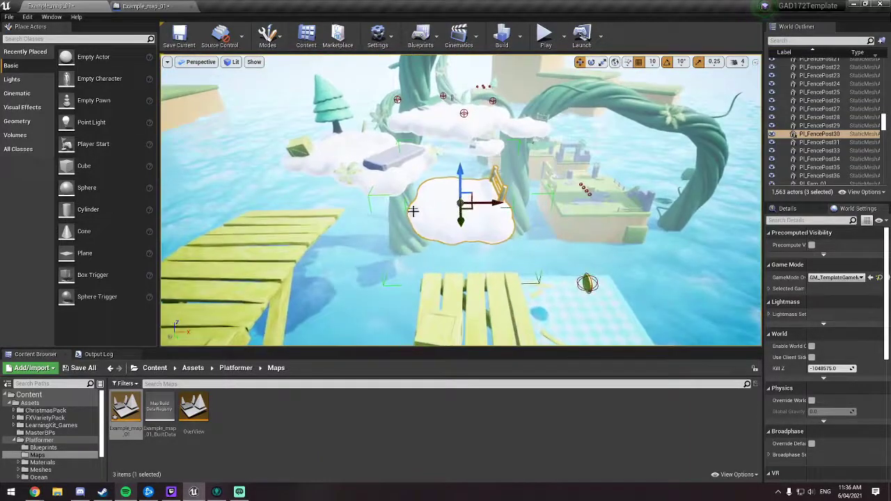
{"action": "right_click_drag", "start_coordinate": [438, 246], "coordinate": [340, 261]}
{"action": "key", "text": "d"}
{"action": "key", "text": "s"}
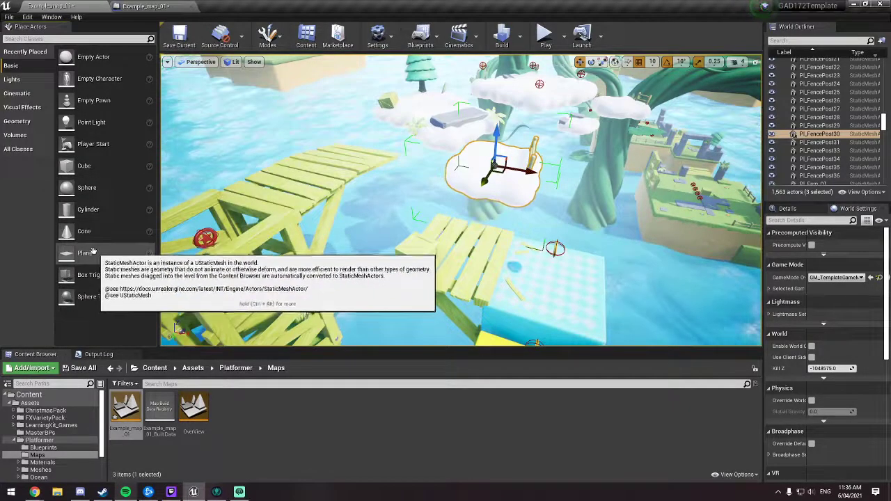
Step: Place a Box Trigger on the wooden platform beside the crate, next to the blue checkered block
{"action": "left_click_drag", "start_coordinate": [90, 278], "coordinate": [226, 274]}
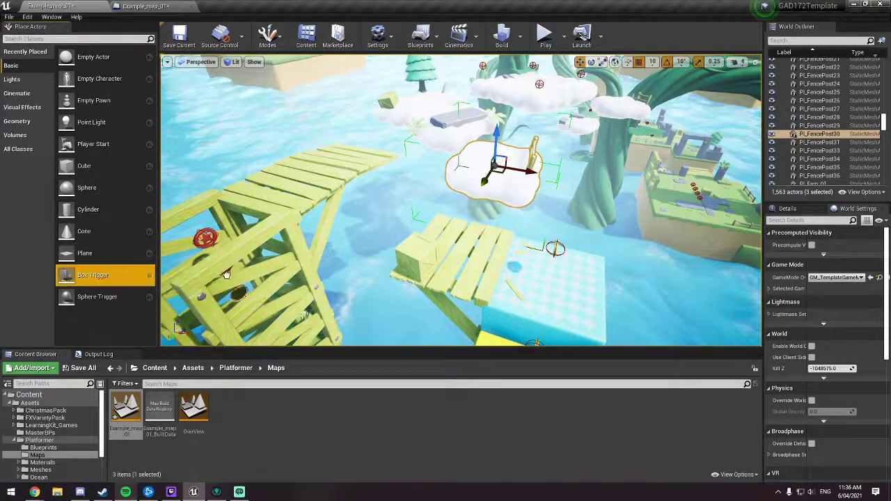
{"action": "left_click_drag", "start_coordinate": [431, 261], "coordinate": [465, 253]}
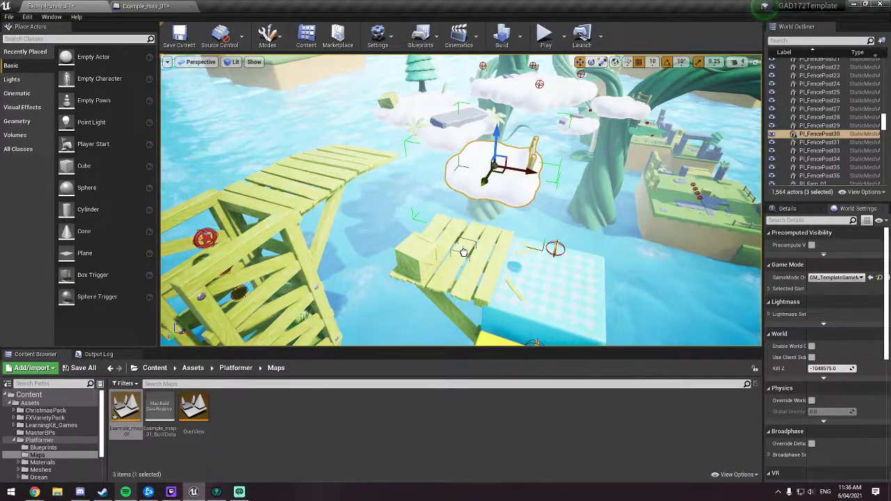
{"action": "right_click_drag", "start_coordinate": [413, 320], "coordinate": [365, 265]}
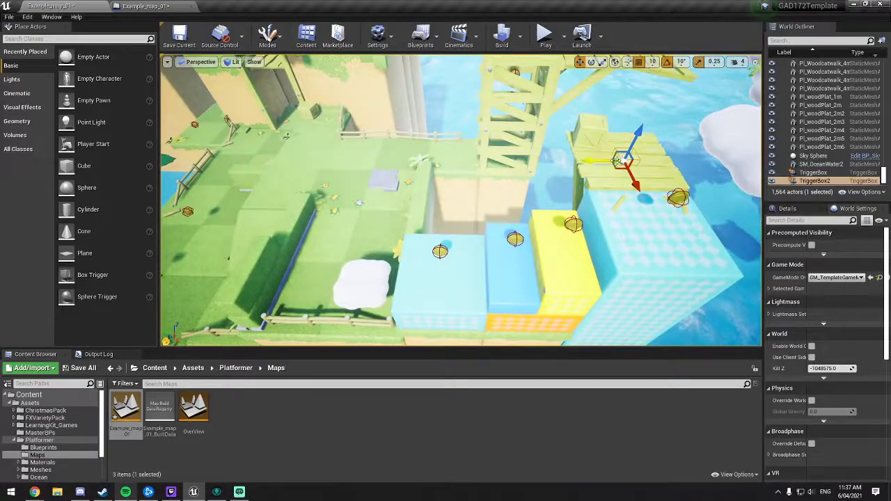
{"action": "right_click_drag", "start_coordinate": [586, 193], "coordinate": [571, 204]}
Step: Enlarge the new trigger's box extent on all axes and shift it so it spans the wooden platform and checkered block
{"action": "left_click", "coordinate": [796, 210]}
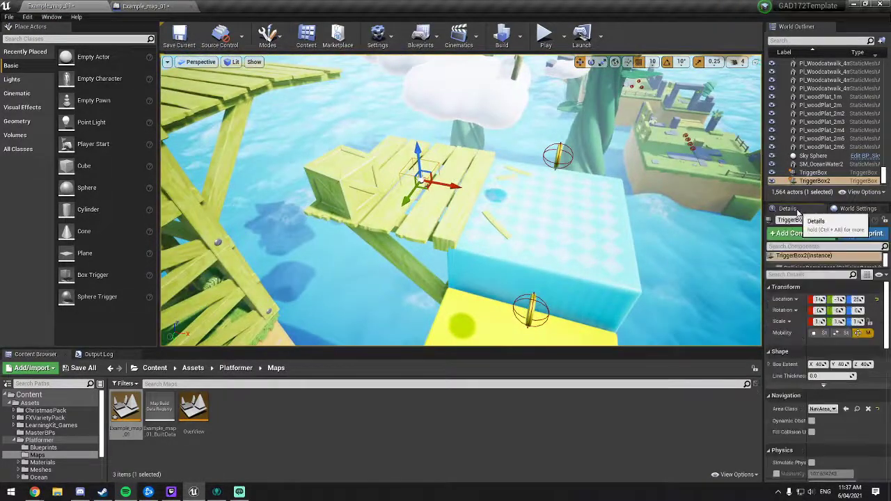
{"action": "right_click_drag", "start_coordinate": [517, 195], "coordinate": [566, 232]}
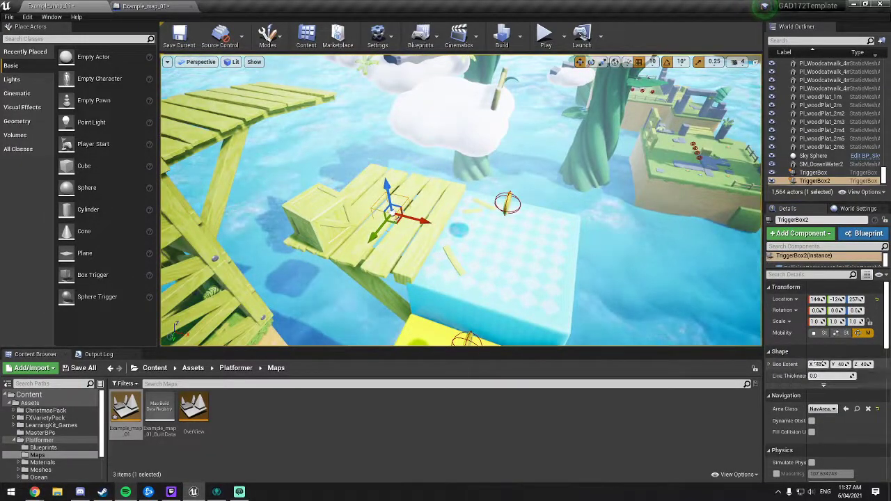
{"action": "mouse_move", "coordinate": [817, 364]}
{"action": "left_mouse_down"}
{"action": "mouse_move", "coordinate": [885, 364]}
{"action": "mouse_move", "coordinate": [834, 369]}
{"action": "left_mouse_up"}
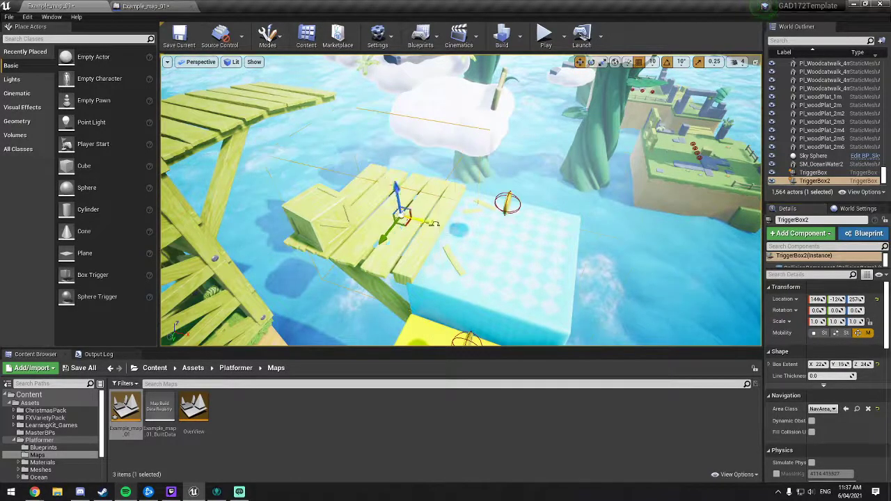
{"action": "left_click_drag", "start_coordinate": [383, 233], "coordinate": [492, 234]}
{"action": "left_click_drag", "start_coordinate": [820, 369], "coordinate": [869, 368]}
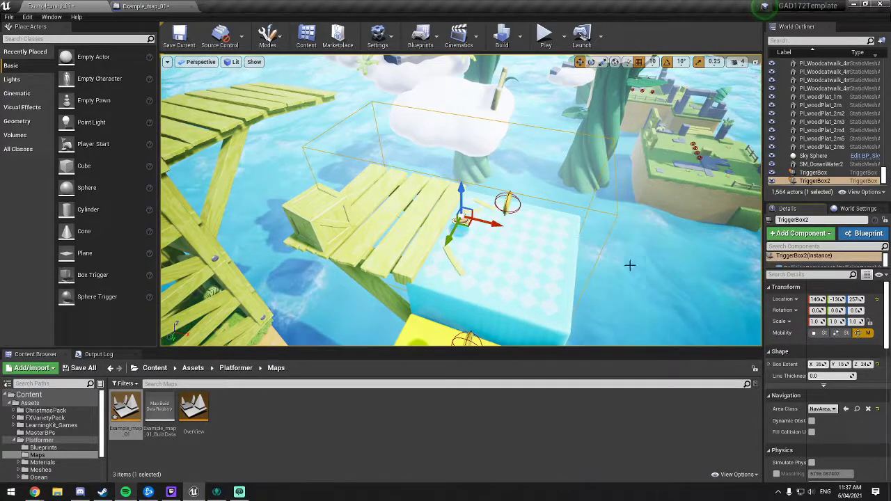
Step: Check the trigger's coverage from several angles and nudge it slightly along the Y axis toward the open water
{"action": "right_click_drag", "start_coordinate": [629, 265], "coordinate": [507, 264]}
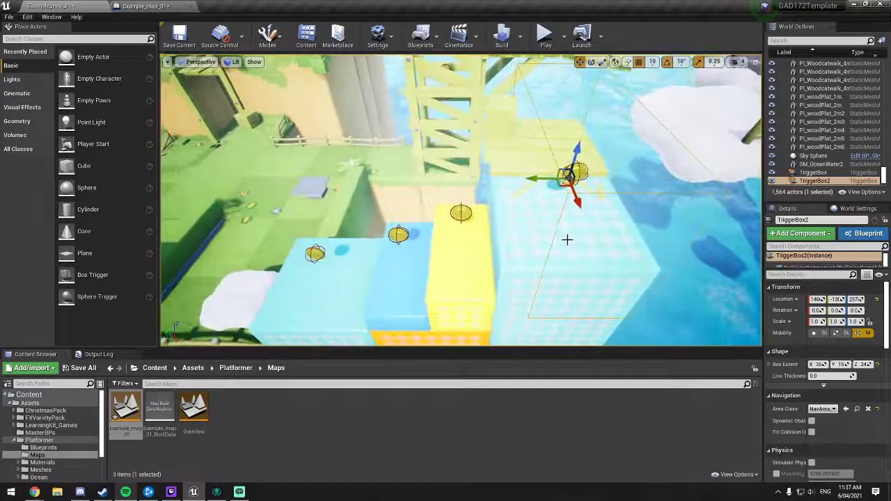
{"action": "right_click_drag", "start_coordinate": [567, 239], "coordinate": [643, 236]}
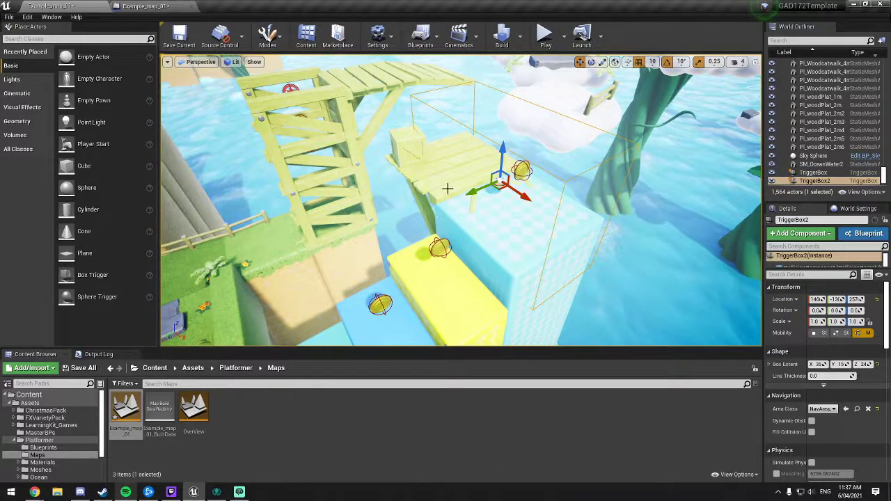
{"action": "right_click_drag", "start_coordinate": [536, 212], "coordinate": [487, 211]}
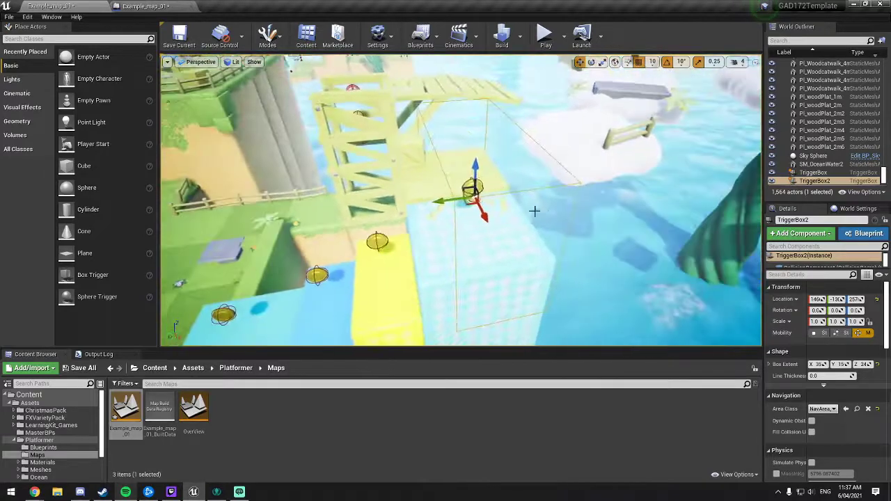
{"action": "right_click_drag", "start_coordinate": [416, 247], "coordinate": [390, 245]}
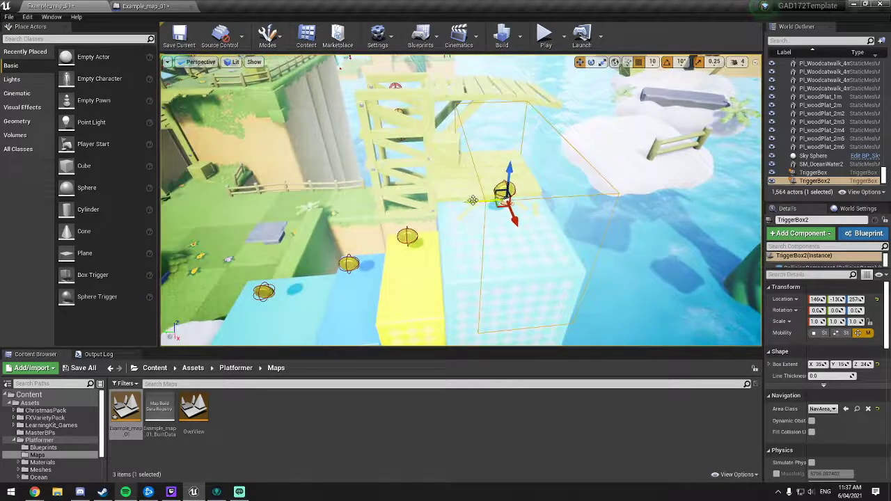
{"action": "mouse_move", "coordinate": [474, 202]}
{"action": "left_mouse_down"}
{"action": "mouse_move", "coordinate": [409, 203]}
{"action": "mouse_move", "coordinate": [508, 200]}
{"action": "mouse_move", "coordinate": [476, 202]}
{"action": "left_mouse_up"}
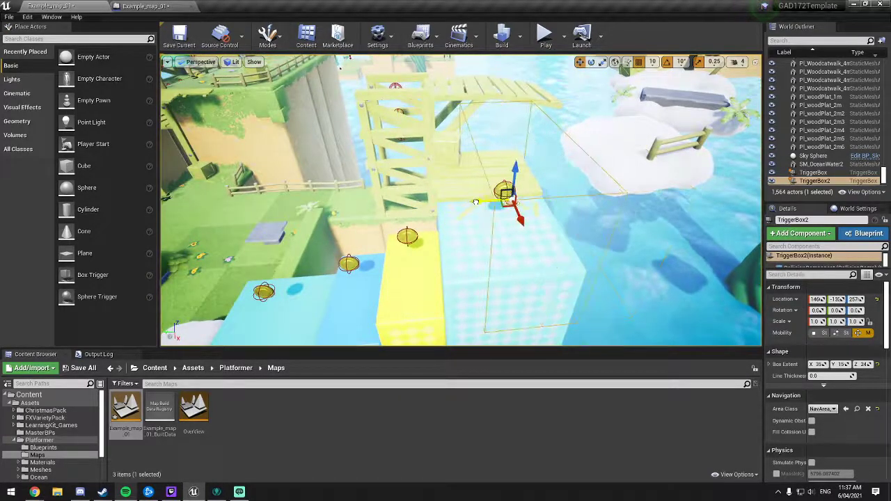
{"action": "mouse_move", "coordinate": [433, 172]}
{"action": "right_mouse_down"}
{"action": "mouse_move", "coordinate": [418, 178]}
{"action": "mouse_move", "coordinate": [427, 181]}
{"action": "right_mouse_up"}
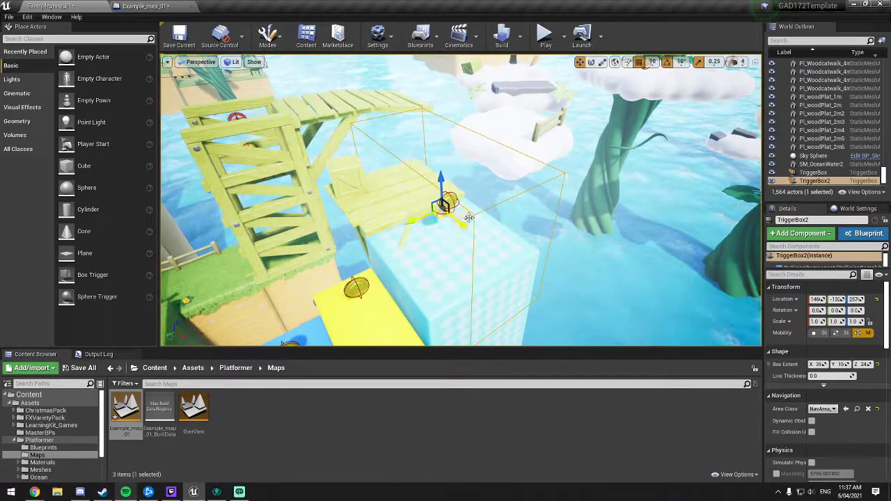
{"action": "right_click_drag", "start_coordinate": [460, 161], "coordinate": [448, 242]}
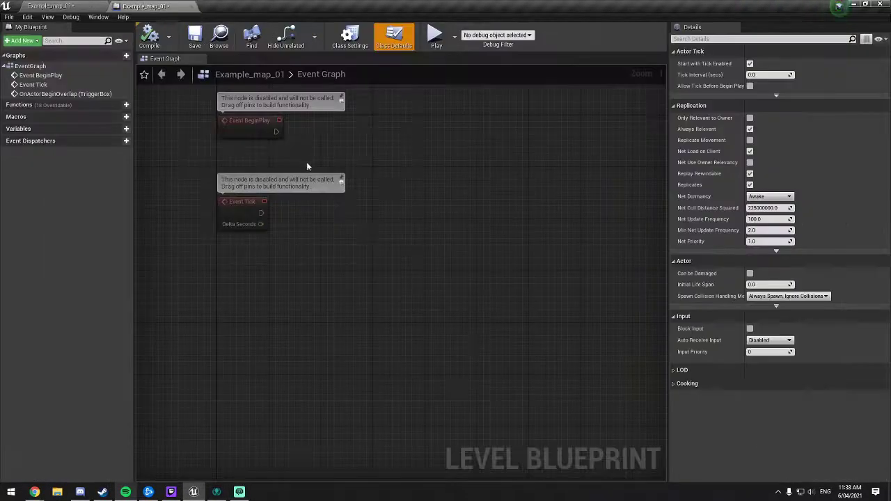
Step: Add an On Actor Begin Overlap event for TriggerBox2 in the Level Blueprint and position it below Event Tick
{"action": "right_click", "coordinate": [381, 223]}
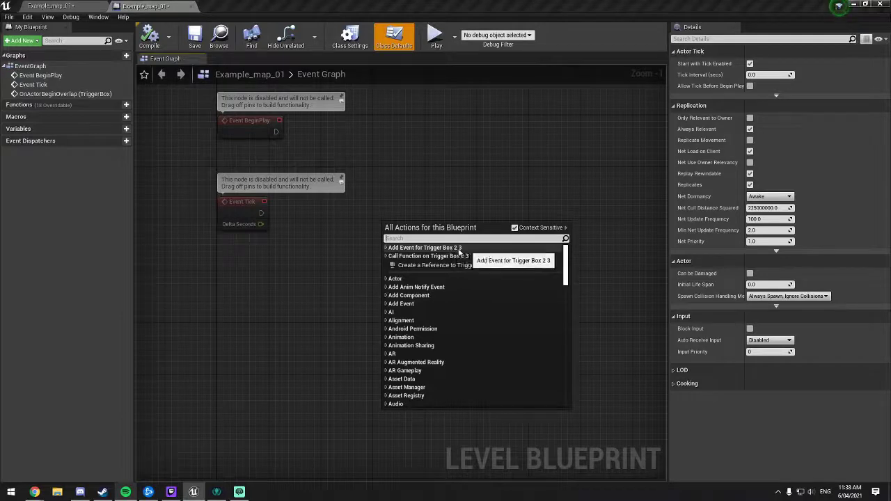
{"action": "left_click", "coordinate": [385, 248]}
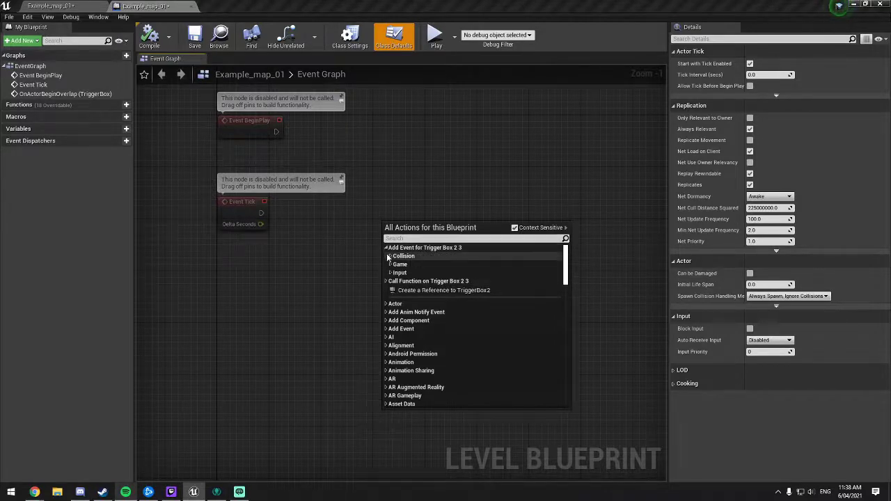
{"action": "left_click", "coordinate": [390, 256]}
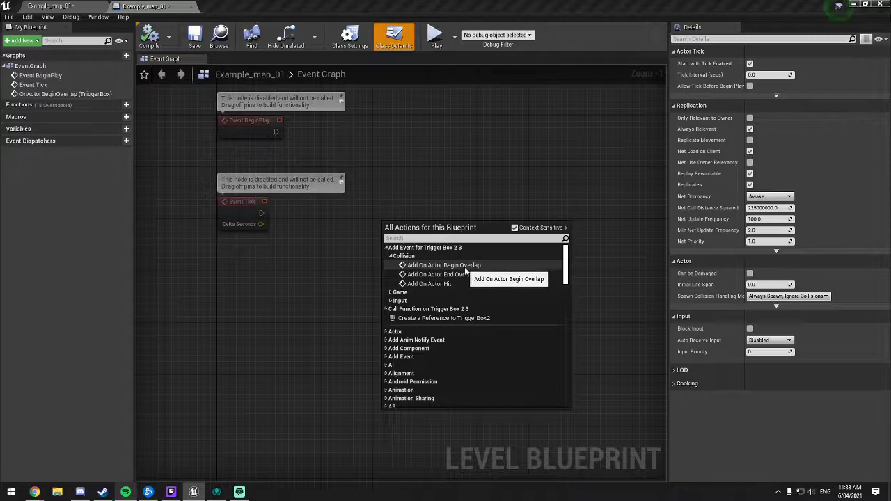
{"action": "left_click", "coordinate": [467, 267]}
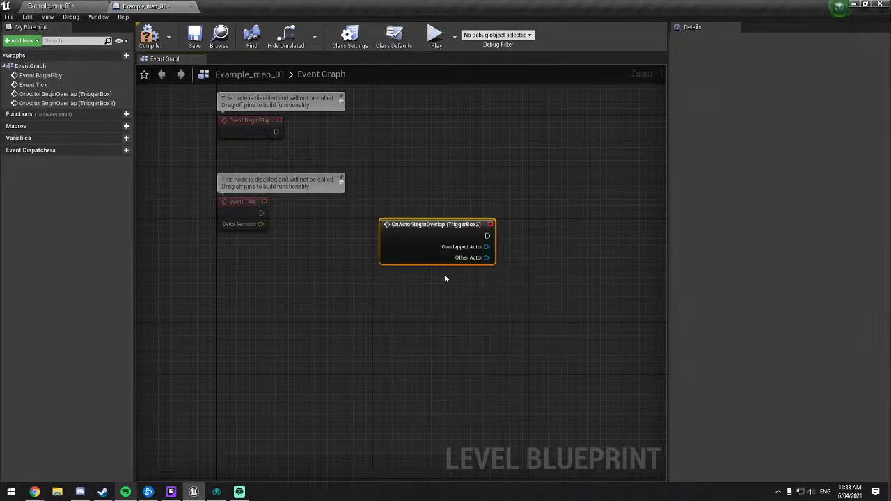
{"action": "left_click_drag", "start_coordinate": [433, 266], "coordinate": [255, 276]}
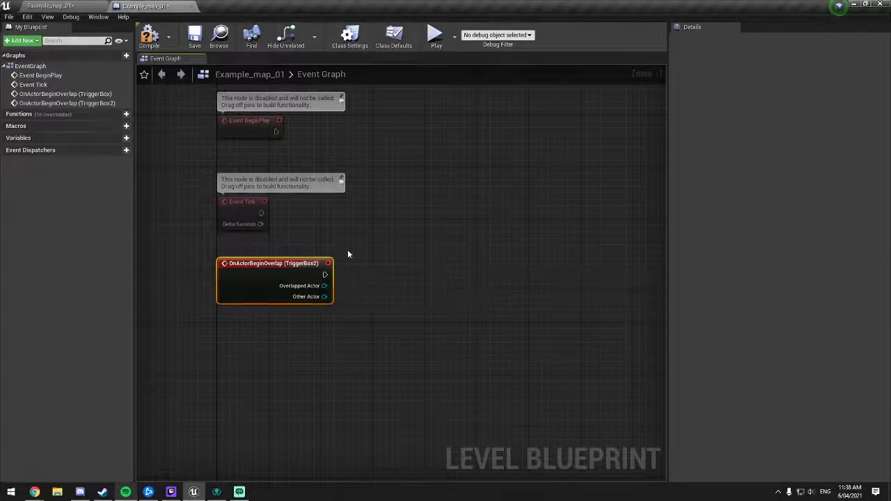
{"action": "mouse_move", "coordinate": [378, 245]}
{"action": "right_mouse_down"}
{"action": "mouse_move", "coordinate": [380, 271]}
{"action": "mouse_move", "coordinate": [374, 243]}
{"action": "mouse_move", "coordinate": [361, 236]}
{"action": "right_mouse_up"}
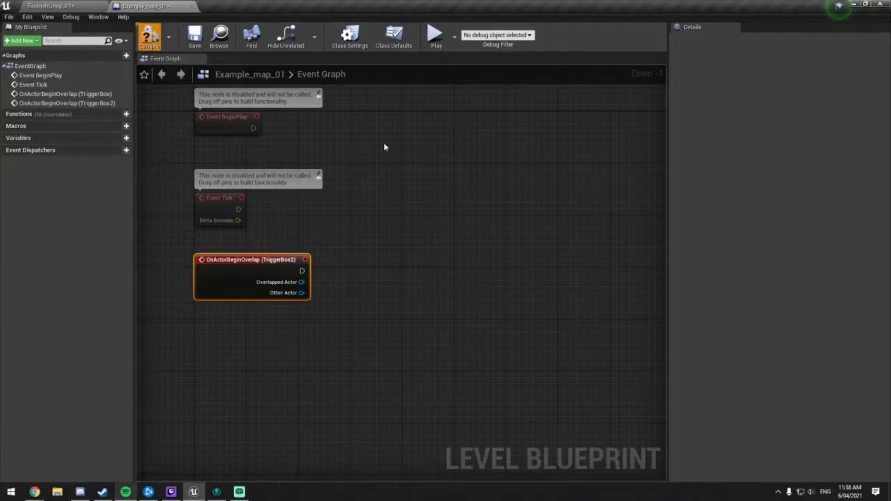
Step: Review the existing TriggerBox overlap event that plays the MatineeActor, and return to the TriggerBox2 event
{"action": "right_click_drag", "start_coordinate": [413, 139], "coordinate": [508, 297]}
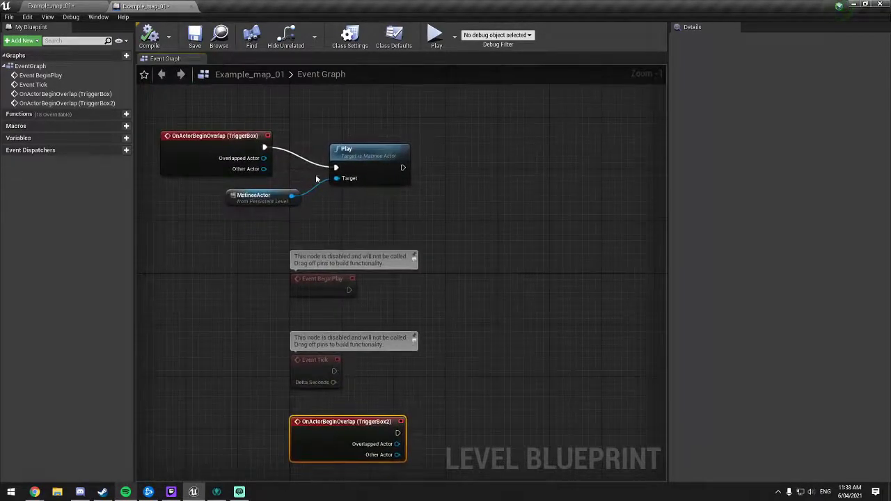
{"action": "right_click_drag", "start_coordinate": [503, 342], "coordinate": [419, 130]}
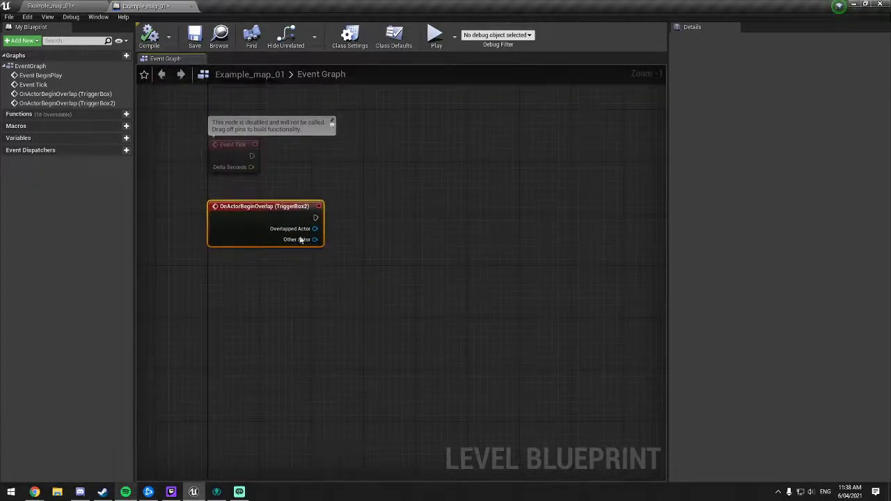
{"action": "right_click_drag", "start_coordinate": [376, 231], "coordinate": [407, 216]}
{"action": "scroll", "coordinate": [382, 224], "scroll_direction": "up", "scroll_amount": 1}
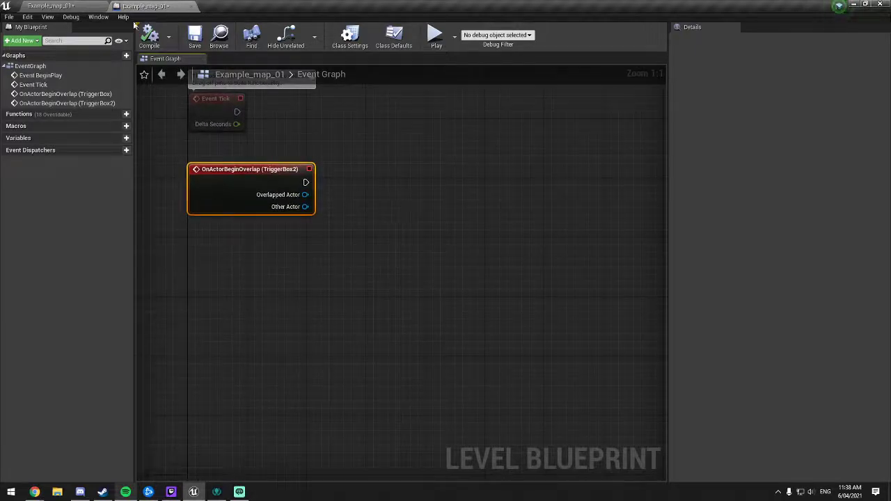
Step: Return to the level viewport overlooking the cloud platforms and add a new Level Sequence to the level
{"action": "left_click", "coordinate": [80, 5]}
{"action": "right_click_drag", "start_coordinate": [338, 166], "coordinate": [380, 127]}
{"action": "key", "text": "a"}
{"action": "key", "text": "s"}
{"action": "key", "text": "a"}
{"action": "key", "text": "w"}
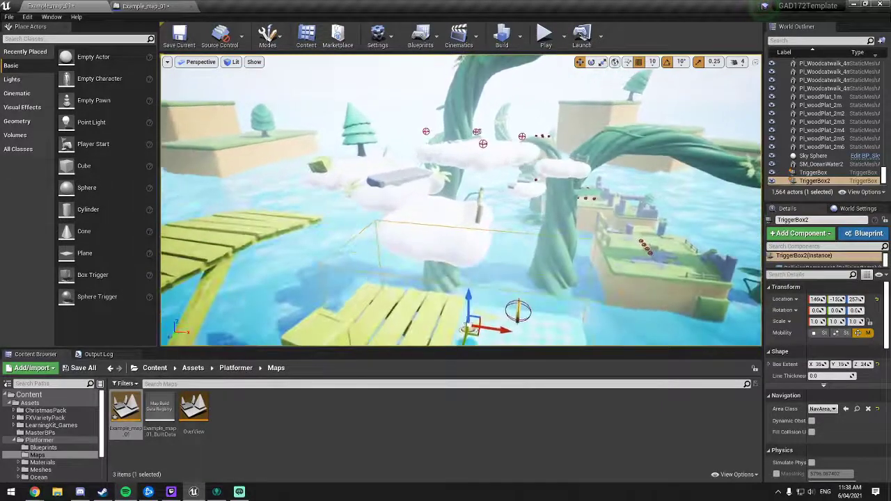
{"action": "left_click", "coordinate": [475, 36]}
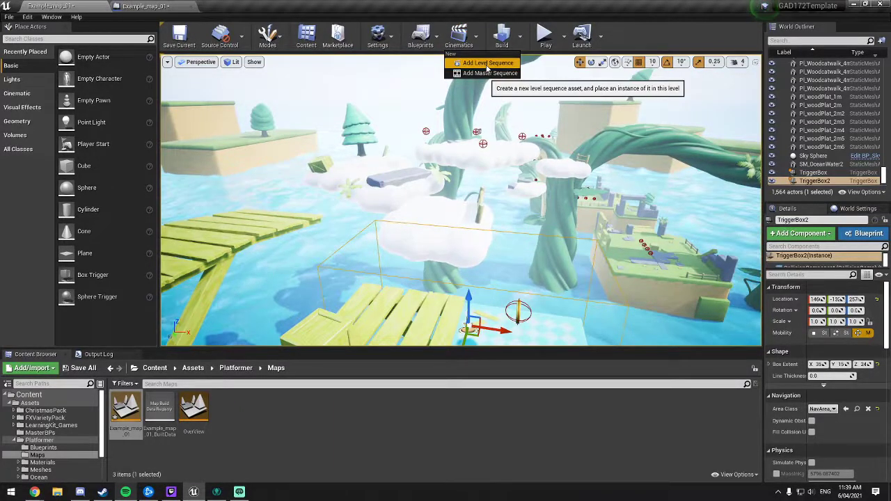
{"action": "left_click", "coordinate": [487, 64]}
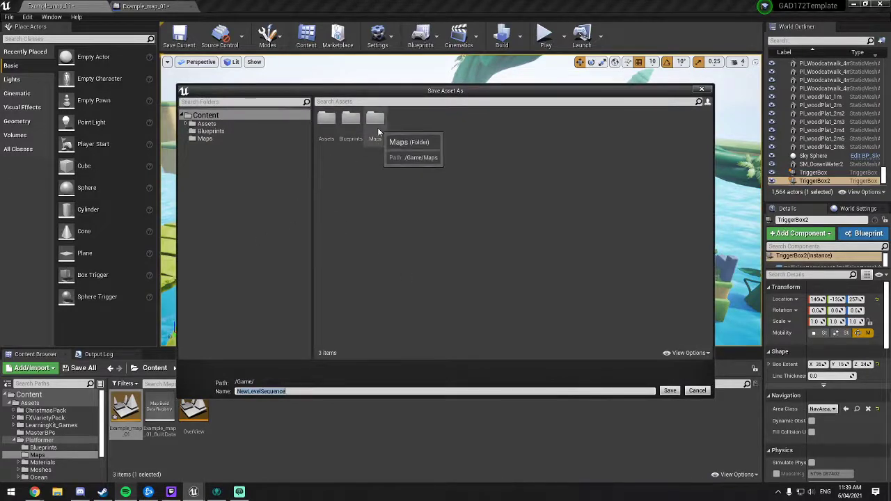
Step: Save the level sequence as LevelOpenSequence in Assets/Platformer/Maps and dock the Sequencer beside the Output Log
{"action": "left_click", "coordinate": [184, 122]}
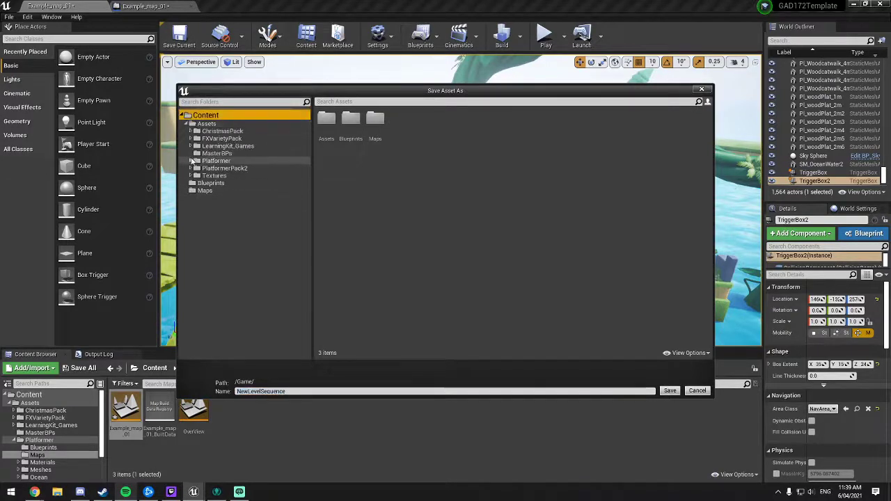
{"action": "left_click", "coordinate": [192, 161]}
{"action": "left_click", "coordinate": [214, 175]}
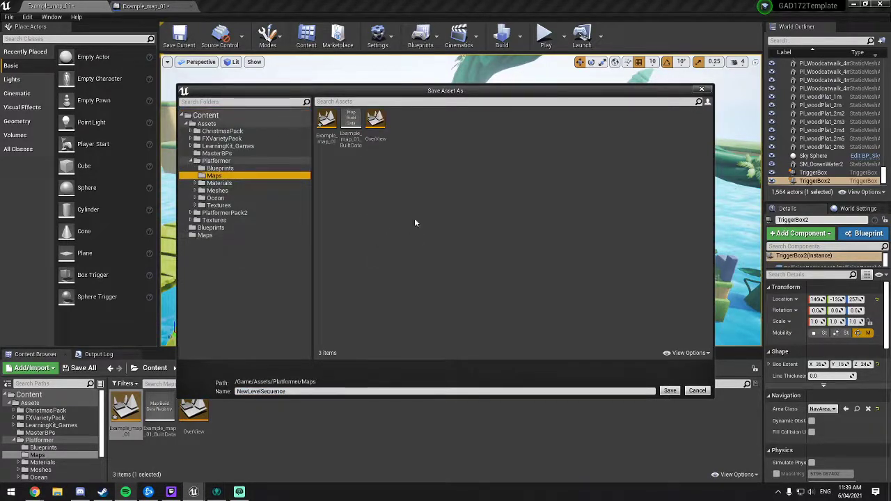
{"action": "left_click", "coordinate": [298, 391]}
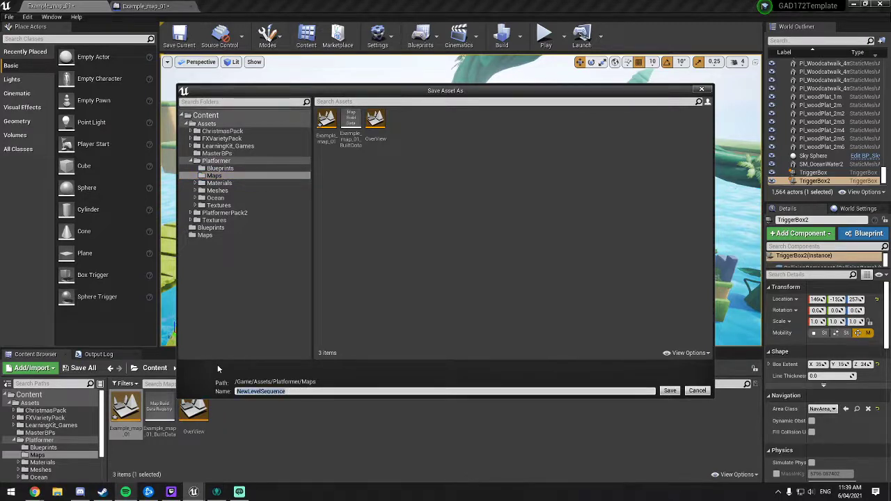
{"action": "type", "text": "LevelOpenSequence"}
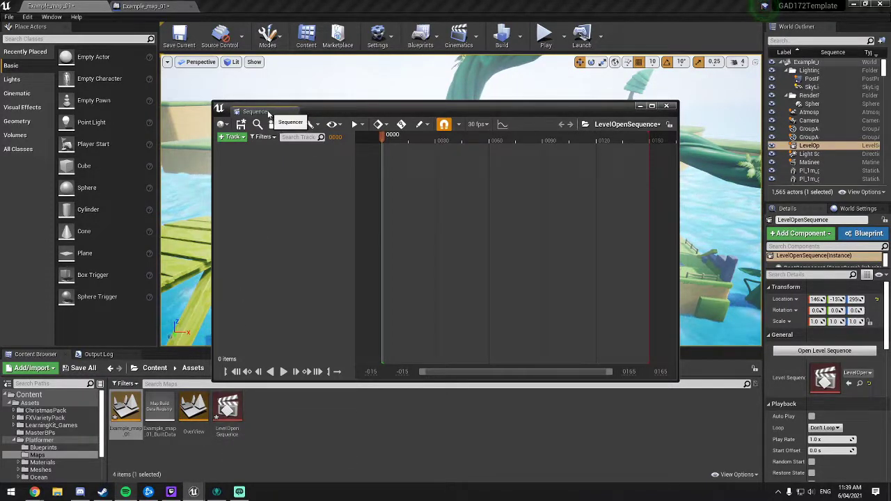
{"action": "left_click_drag", "start_coordinate": [265, 114], "coordinate": [167, 357]}
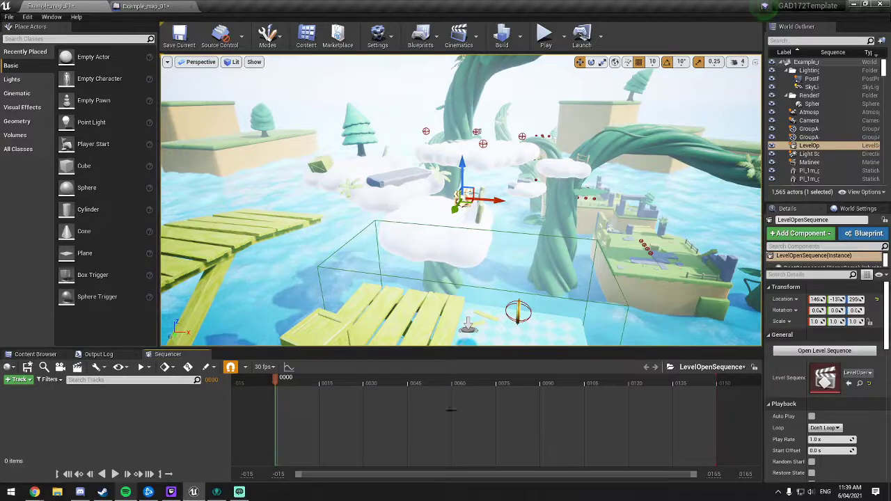
Step: Examine where the LevelOpenSequence actor sits relative to the trigger and clouds, and look through its playback settings
{"action": "key", "text": "f"}
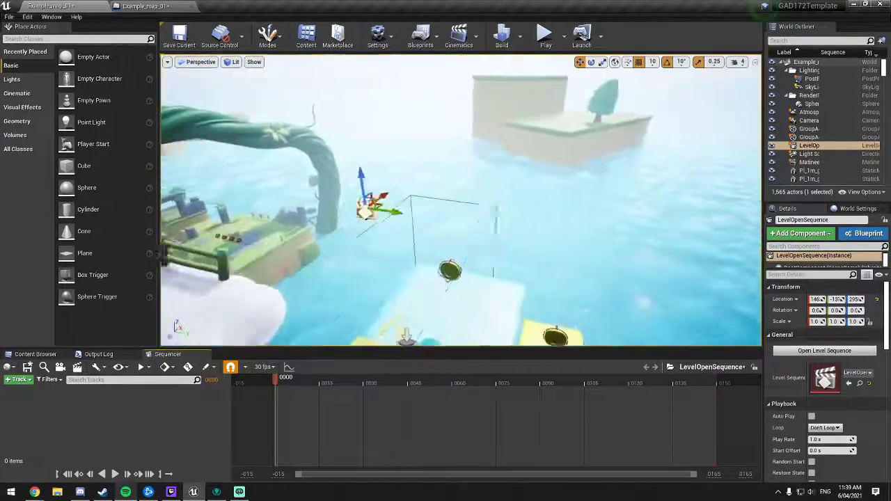
{"action": "right_click_drag", "start_coordinate": [444, 197], "coordinate": [338, 183]}
{"action": "key", "text": "d"}
{"action": "key", "text": "s"}
{"action": "key", "text": "s"}
{"action": "key", "text": "w"}
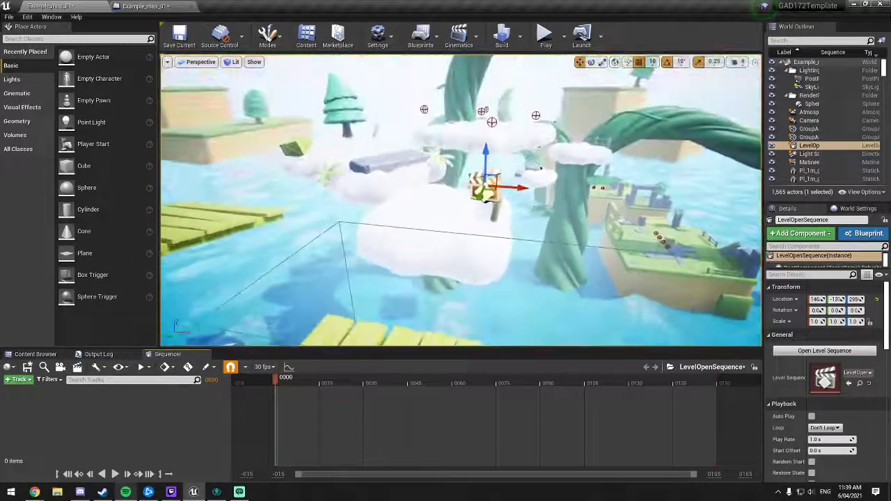
{"action": "right_click_drag", "start_coordinate": [423, 205], "coordinate": [415, 202]}
{"action": "key", "text": "s"}
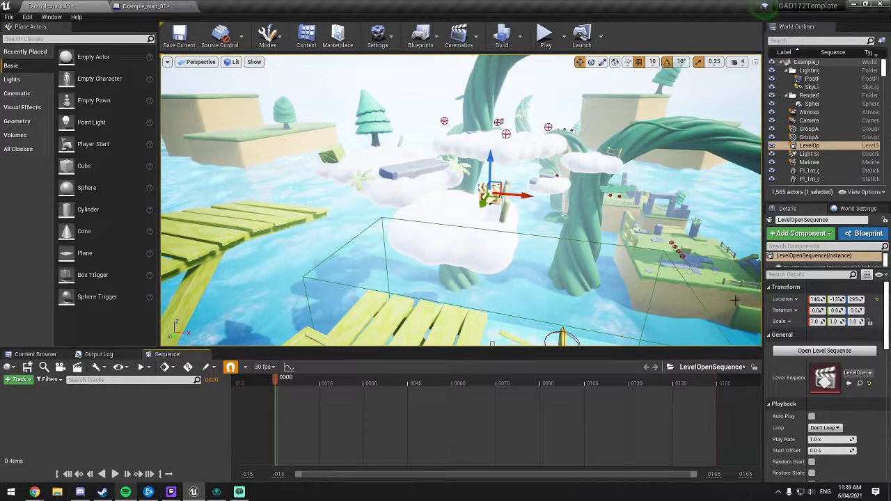
{"action": "scroll", "coordinate": [793, 323], "scroll_direction": "down", "scroll_amount": 1}
{"action": "scroll", "coordinate": [793, 323], "scroll_direction": "up", "scroll_amount": 1}
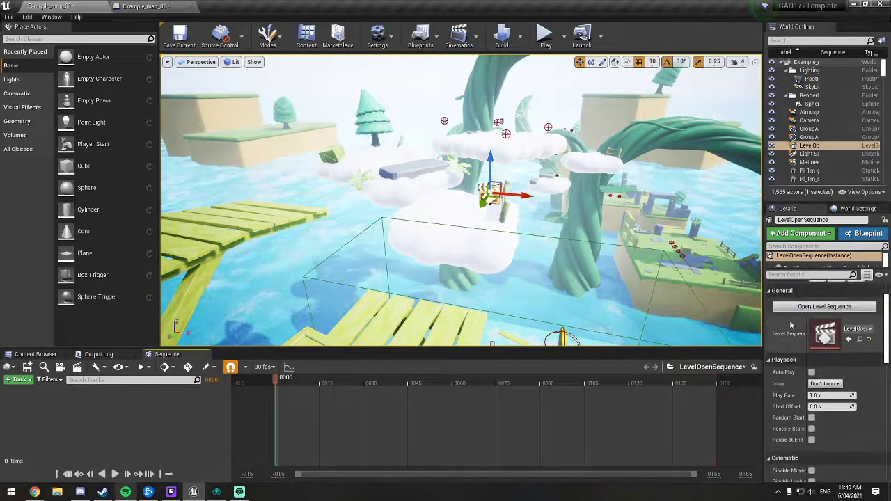
{"action": "scroll", "coordinate": [791, 324], "scroll_direction": "down", "scroll_amount": 1}
{"action": "scroll", "coordinate": [790, 324], "scroll_direction": "up", "scroll_amount": 1}
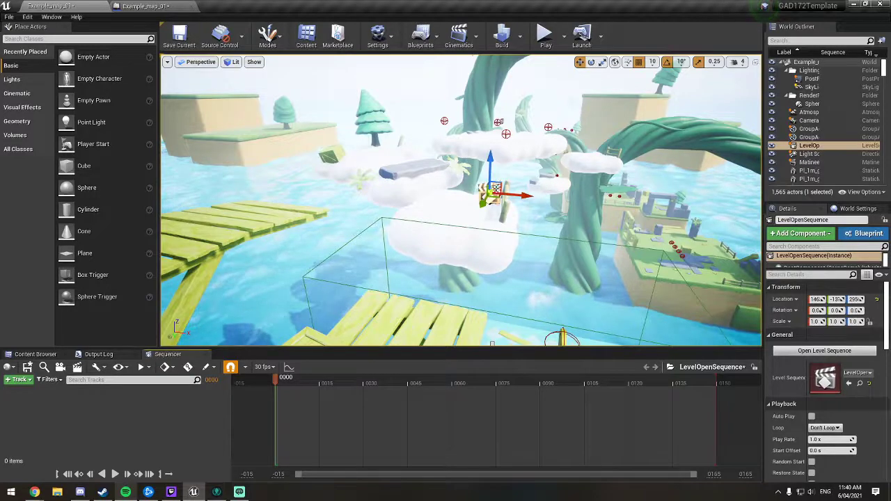
{"action": "right_click_drag", "start_coordinate": [409, 185], "coordinate": [540, 175]}
{"action": "key", "text": "f"}
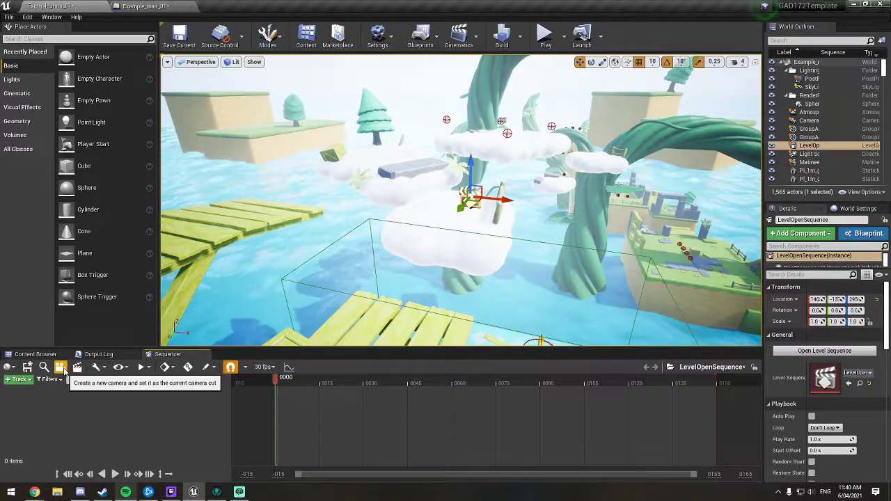
Step: Frame the cloud platforms and wooden walkway from the side and create a new camera there as the current camera cut
{"action": "key", "text": "a"}
{"action": "right_click_drag", "start_coordinate": [292, 278], "coordinate": [451, 275]}
{"action": "key", "text": "w"}
{"action": "key", "text": "s"}
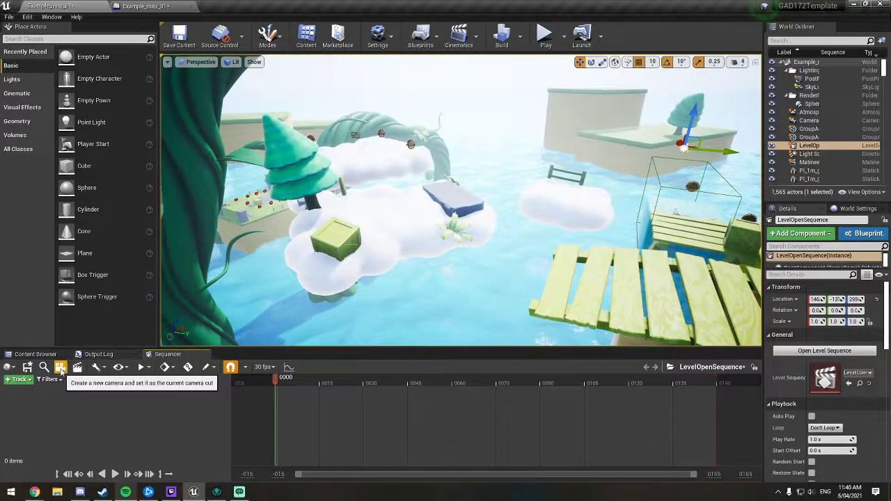
{"action": "left_click", "coordinate": [60, 367]}
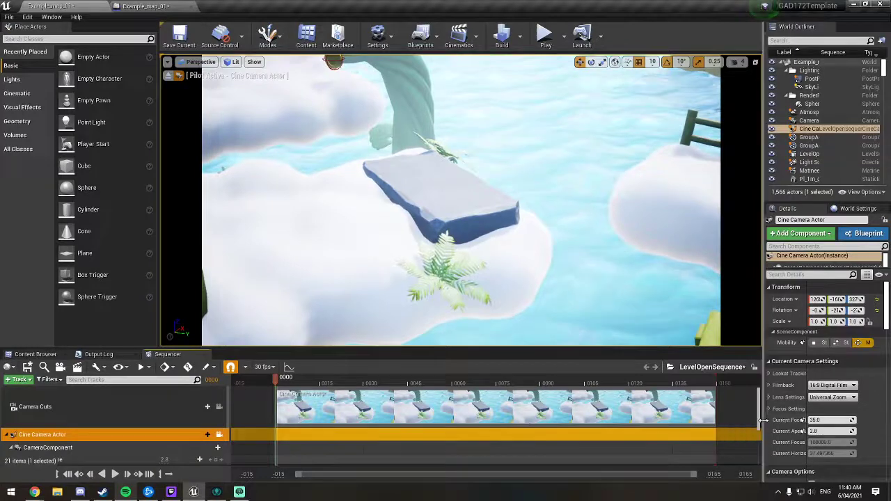
Step: Reduce the Cine Camera's focal length to about 13.83 and aim it so the clouds, walkway and trigger area are in frame
{"action": "left_click_drag", "start_coordinate": [763, 417], "coordinate": [712, 417]}
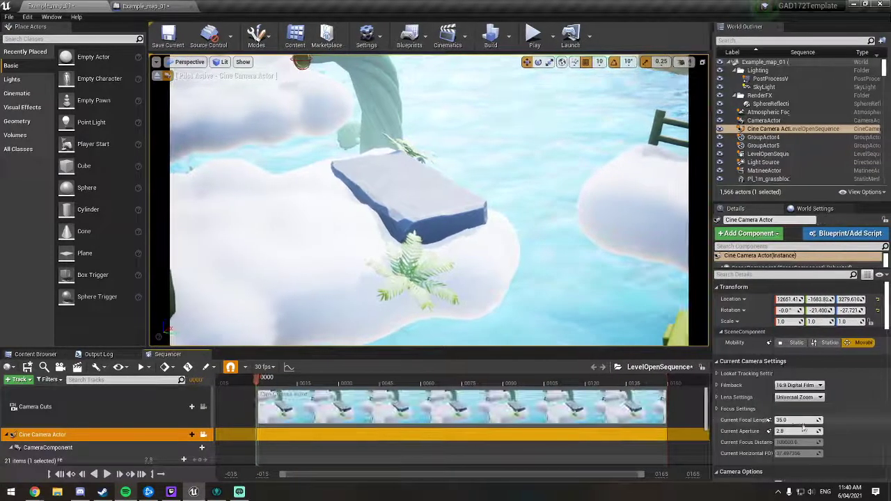
{"action": "left_click_drag", "start_coordinate": [796, 420], "coordinate": [768, 431]}
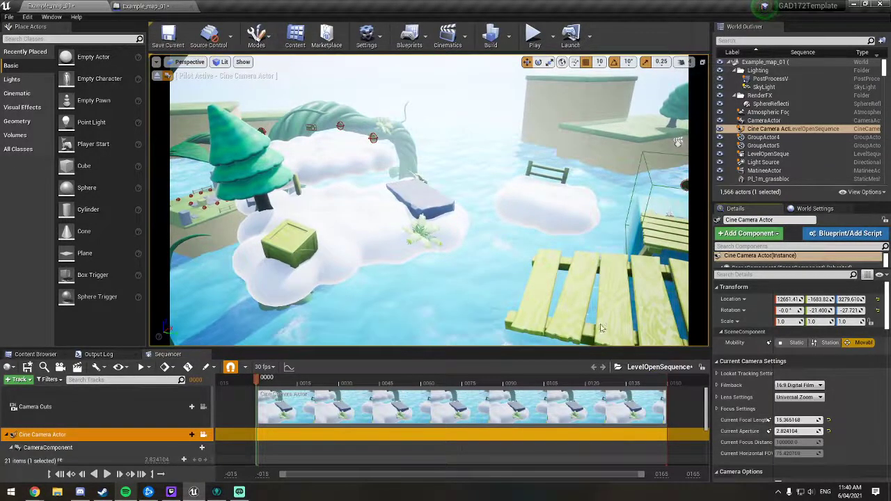
{"action": "right_click_drag", "start_coordinate": [613, 279], "coordinate": [622, 278]}
{"action": "left_click_drag", "start_coordinate": [768, 419], "coordinate": [768, 420]}
{"action": "right_click_drag", "start_coordinate": [650, 336], "coordinate": [655, 324]}
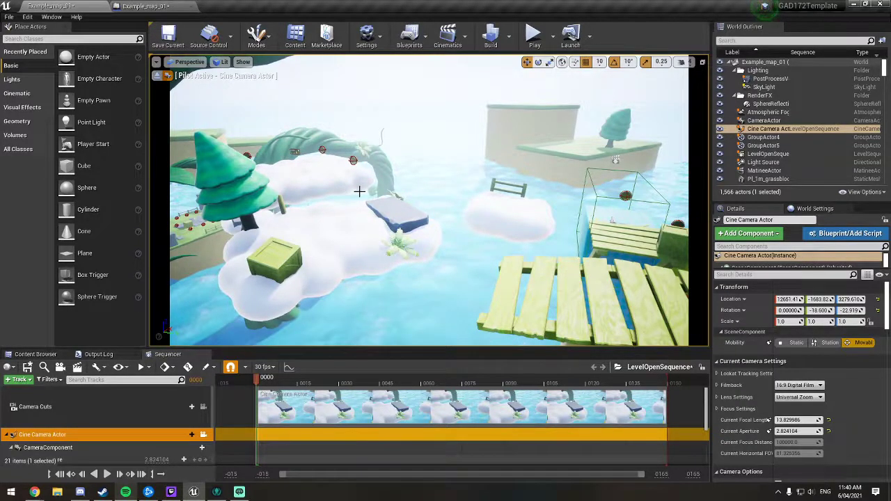
{"action": "mouse_move", "coordinate": [414, 197]}
{"action": "right_mouse_down"}
{"action": "mouse_move", "coordinate": [395, 197]}
{"action": "mouse_move", "coordinate": [406, 196]}
{"action": "right_mouse_up"}
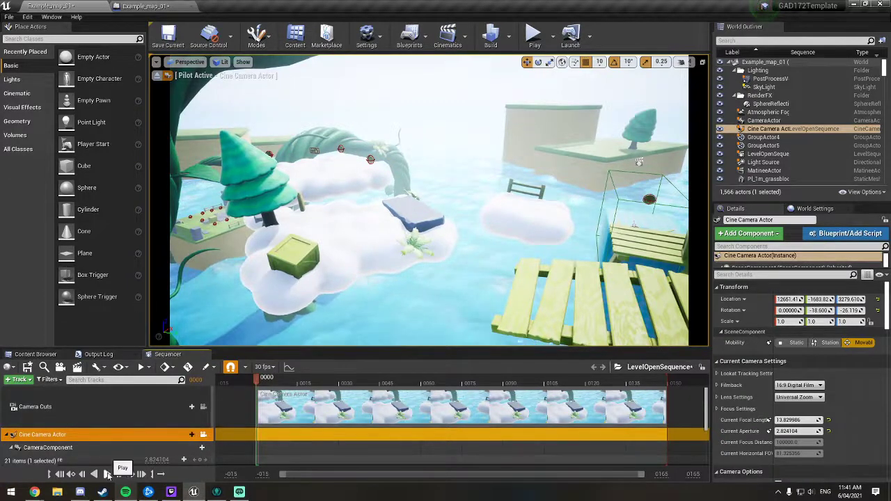
Step: Play the sequence through the camera and scrub the playhead back to frame 0
{"action": "left_click", "coordinate": [108, 474]}
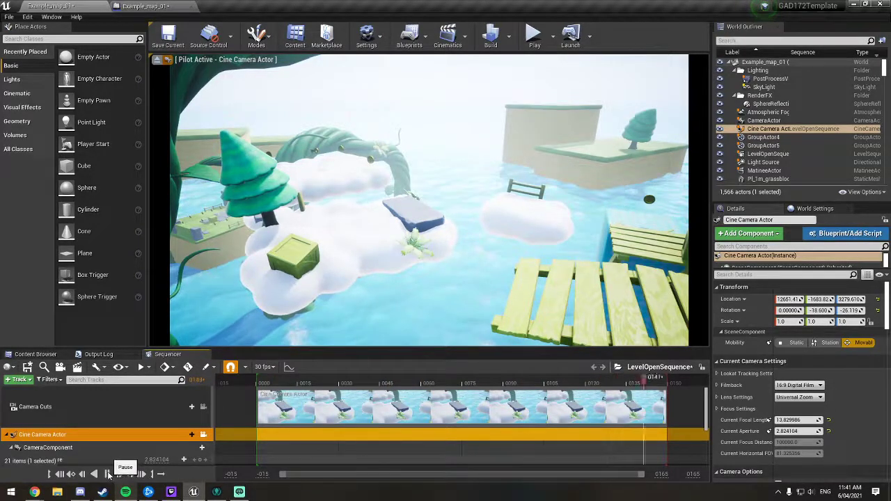
{"action": "left_click", "coordinate": [108, 474]}
{"action": "left_click", "coordinate": [108, 473]}
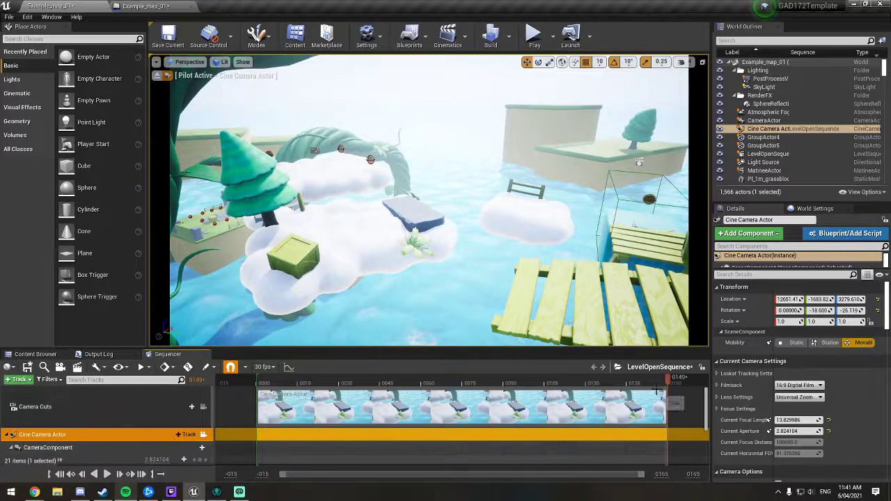
{"action": "left_click_drag", "start_coordinate": [668, 380], "coordinate": [535, 387]}
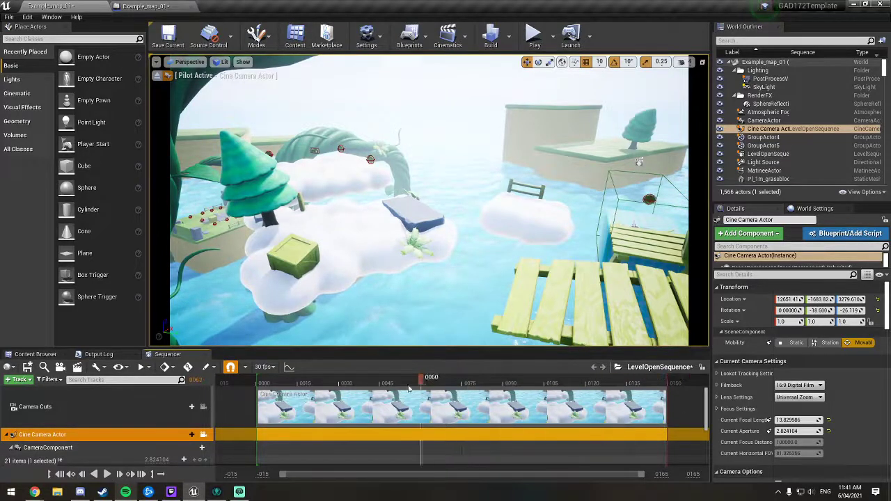
{"action": "left_click_drag", "start_coordinate": [409, 388], "coordinate": [257, 377]}
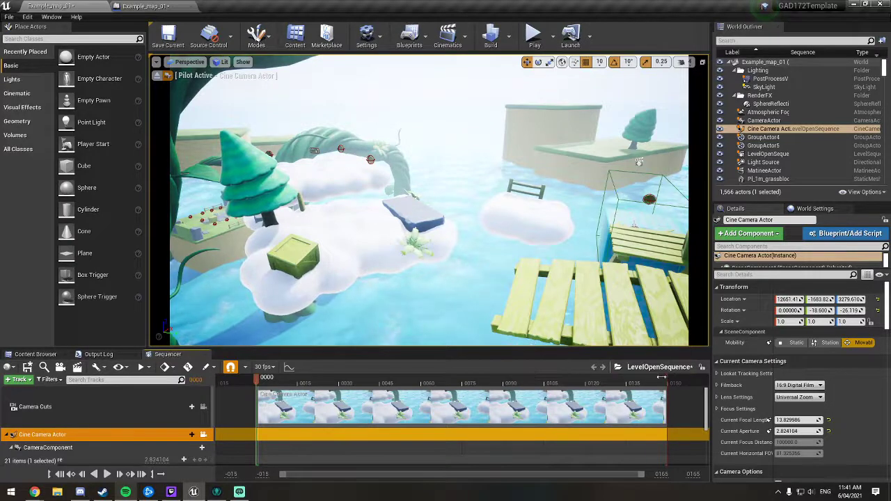
Step: Shorten the sequence's playback range and camera cut to end at frame 90, and play it from the start
{"action": "left_click_drag", "start_coordinate": [666, 380], "coordinate": [612, 379]}
{"action": "mouse_move", "coordinate": [666, 400]}
{"action": "left_mouse_down"}
{"action": "mouse_move", "coordinate": [614, 399]}
{"action": "mouse_move", "coordinate": [576, 380]}
{"action": "mouse_move", "coordinate": [505, 380]}
{"action": "mouse_move", "coordinate": [547, 381]}
{"action": "mouse_move", "coordinate": [518, 403]}
{"action": "mouse_move", "coordinate": [453, 402]}
{"action": "mouse_move", "coordinate": [542, 408]}
{"action": "mouse_move", "coordinate": [500, 406]}
{"action": "mouse_move", "coordinate": [504, 382]}
{"action": "left_mouse_up"}
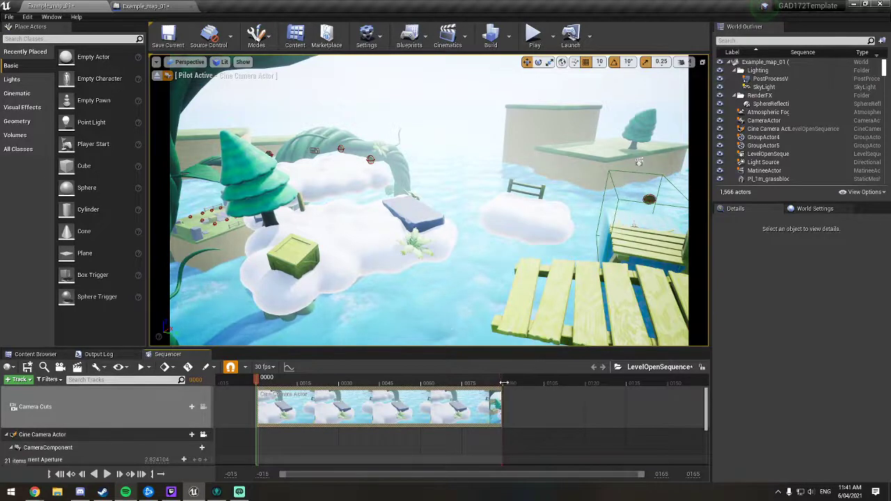
{"action": "mouse_move", "coordinate": [253, 382]}
{"action": "left_mouse_down"}
{"action": "mouse_move", "coordinate": [499, 382]}
{"action": "mouse_move", "coordinate": [258, 385]}
{"action": "left_mouse_up"}
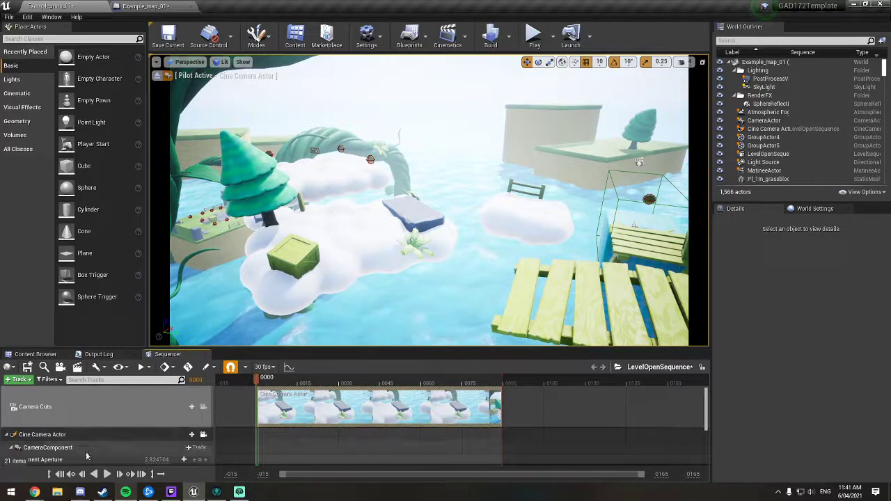
{"action": "left_click", "coordinate": [107, 474]}
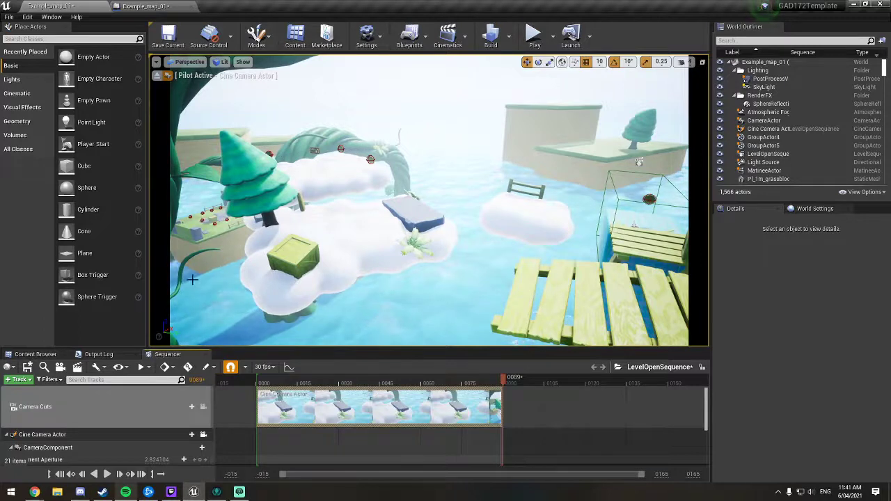
Step: Collapse the Cine Camera Actor's tracks, stop piloting the camera, and select both nearby cloud platform groups with their props
{"action": "left_click", "coordinate": [6, 434]}
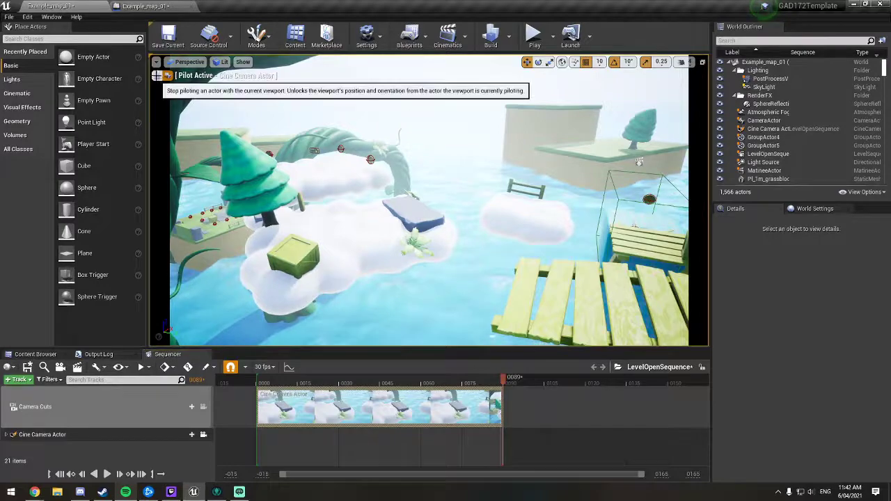
{"action": "left_click", "coordinate": [159, 76]}
{"action": "key", "text": "s"}
{"action": "right_click_drag", "start_coordinate": [321, 198], "coordinate": [213, 238]}
{"action": "key", "text": "w"}
{"action": "key", "text": "s"}
{"action": "key", "text": "a"}
{"action": "left_click", "coordinate": [469, 214]}
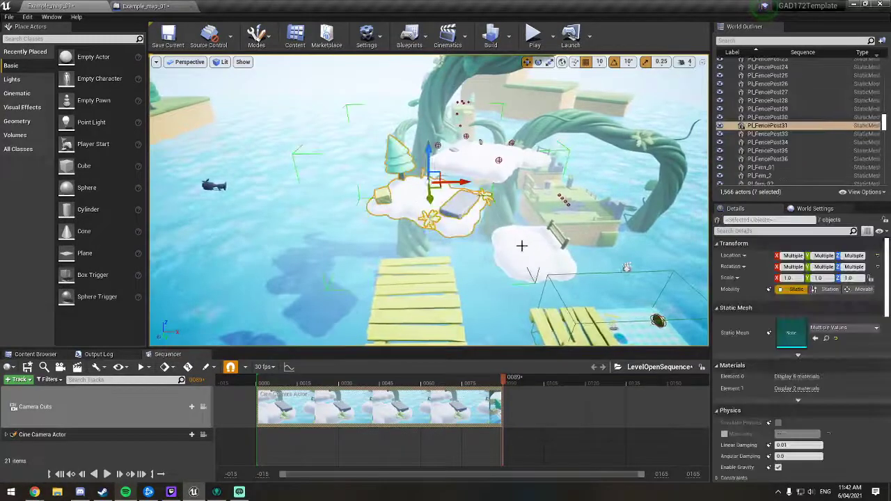
{"action": "left_click", "coordinate": [532, 244], "text": "ctrl"}
{"action": "key", "text": "s"}
{"action": "mouse_move", "coordinate": [532, 244]}
{"action": "right_mouse_down"}
{"action": "mouse_move", "coordinate": [530, 280]}
{"action": "mouse_move", "coordinate": [532, 240]}
{"action": "right_mouse_up"}
Step: Raise the selected cloud groups high into the sky, far above the level
{"action": "left_click_drag", "start_coordinate": [448, 288], "coordinate": [451, 39]}
{"action": "right_click_drag", "start_coordinate": [440, 159], "coordinate": [443, 106]}
{"action": "left_click_drag", "start_coordinate": [435, 173], "coordinate": [432, 35]}
{"action": "right_click_drag", "start_coordinate": [430, 158], "coordinate": [429, 108]}
{"action": "left_click_drag", "start_coordinate": [429, 181], "coordinate": [425, 78]}
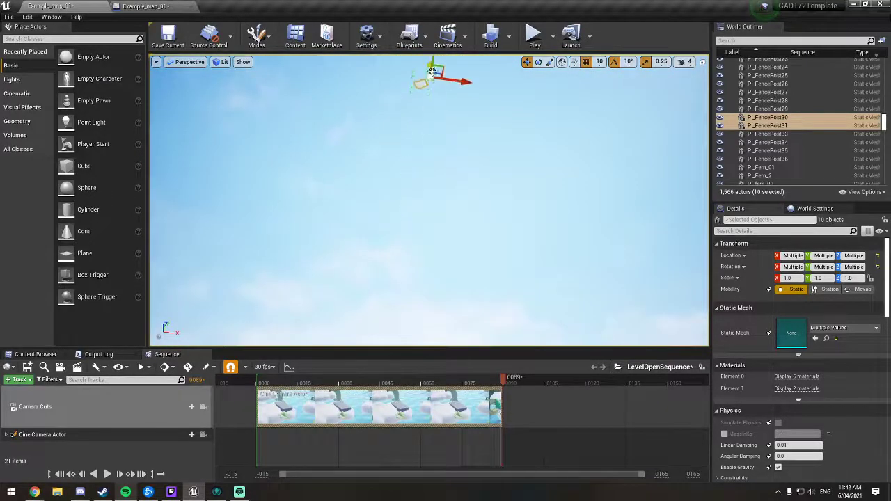
{"action": "right_click_drag", "start_coordinate": [425, 78], "coordinate": [425, 42]}
{"action": "left_click_drag", "start_coordinate": [425, 136], "coordinate": [426, 47]}
{"action": "right_click_drag", "start_coordinate": [431, 111], "coordinate": [431, 78]}
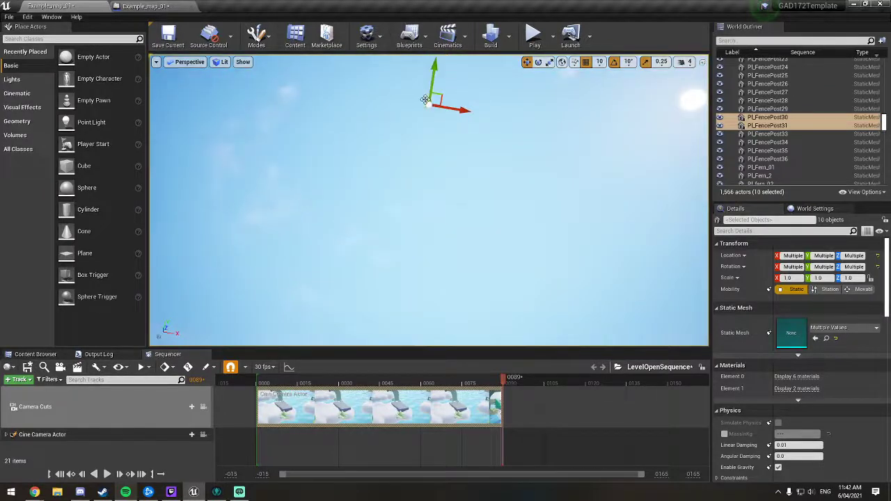
{"action": "left_click_drag", "start_coordinate": [425, 100], "coordinate": [422, 75]}
{"action": "right_click_drag", "start_coordinate": [412, 91], "coordinate": [409, 122]}
Step: Add the 10 selected cloud platform actors to LevelOpenSequence as tracks
{"action": "key", "text": "w"}
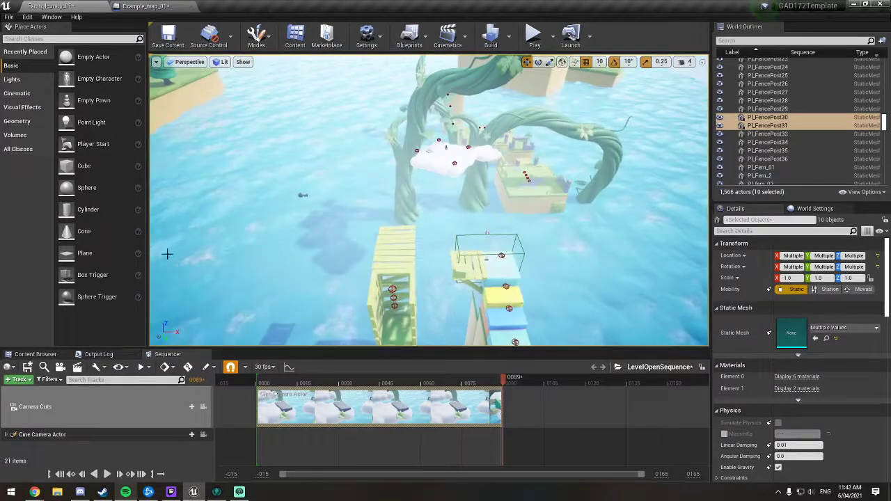
{"action": "left_click", "coordinate": [19, 380]}
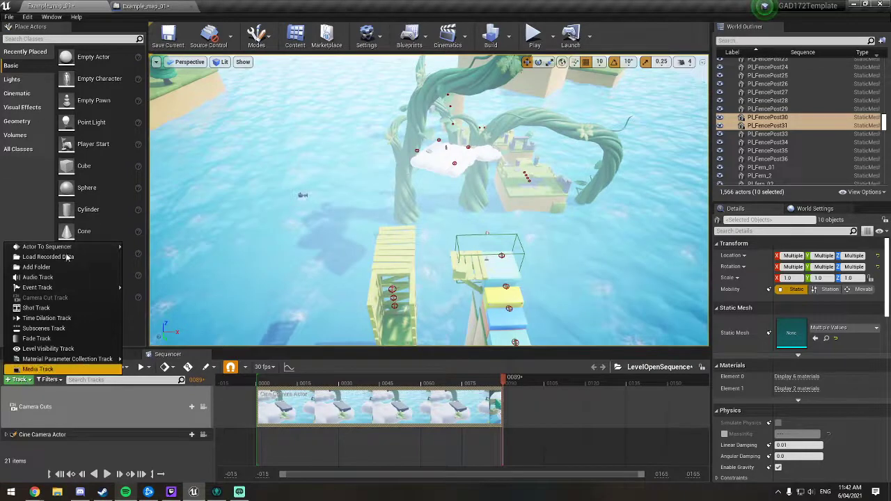
{"action": "mouse_move", "coordinate": [84, 247]}
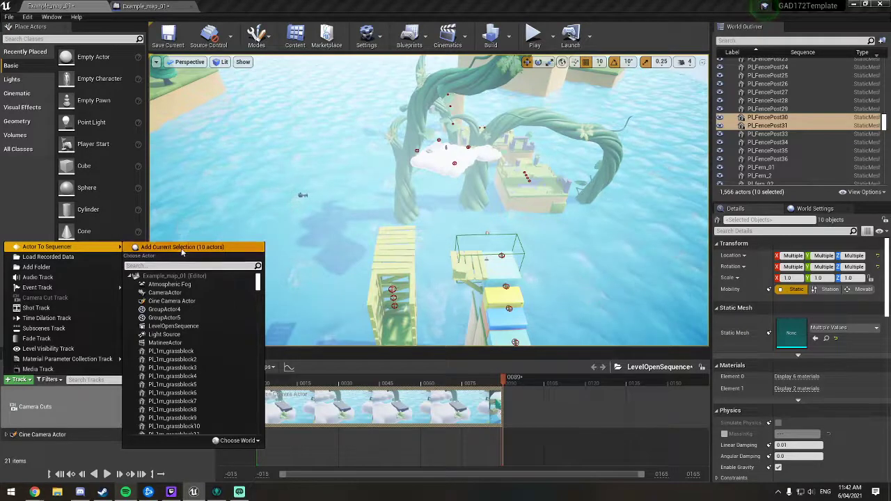
{"action": "left_click", "coordinate": [181, 249]}
{"action": "scroll", "coordinate": [111, 447], "scroll_direction": "up", "scroll_amount": 5}
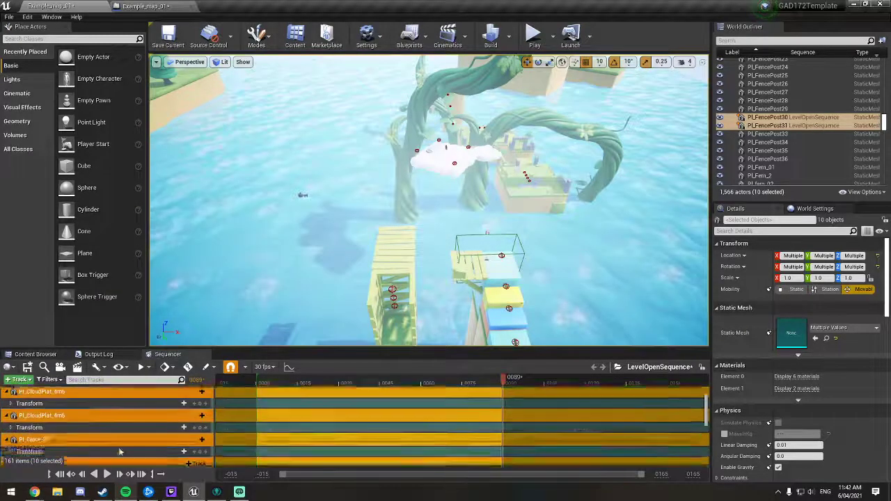
Step: Collapse the expanded Transform rows of the newly added cloud platform actors in LevelOpenSequence
{"action": "scroll", "coordinate": [127, 451], "scroll_direction": "down", "scroll_amount": 3}
{"action": "scroll", "coordinate": [127, 453], "scroll_direction": "up", "scroll_amount": 3}
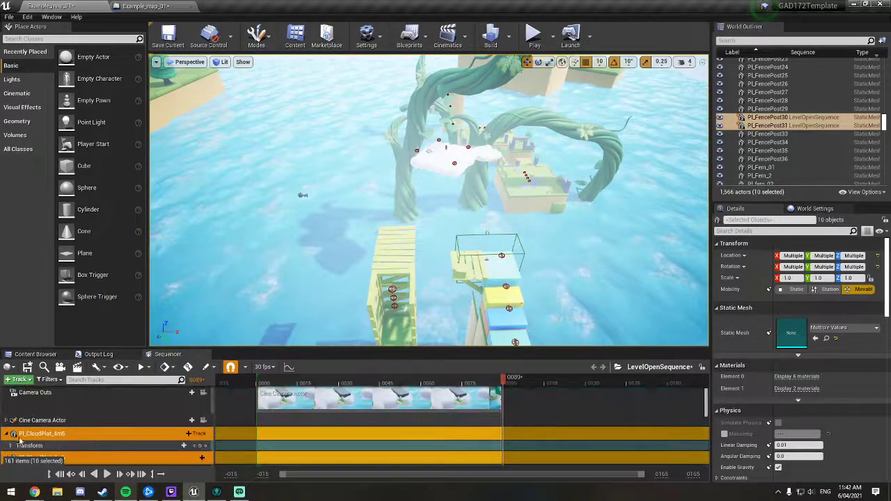
{"action": "left_click", "coordinate": [6, 434]}
{"action": "scroll", "coordinate": [7, 436], "scroll_direction": "down", "scroll_amount": 2}
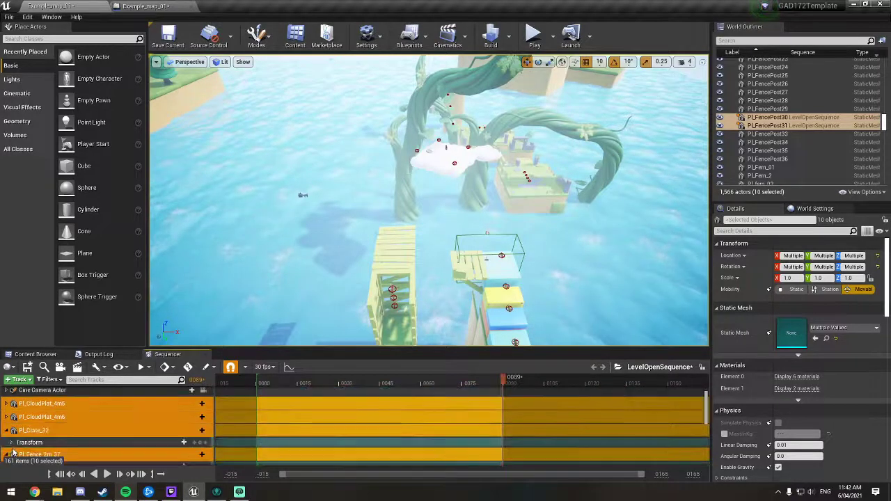
{"action": "left_click", "coordinate": [6, 430]}
{"action": "scroll", "coordinate": [7, 433], "scroll_direction": "down", "scroll_amount": 1}
{"action": "left_click", "coordinate": [6, 429]}
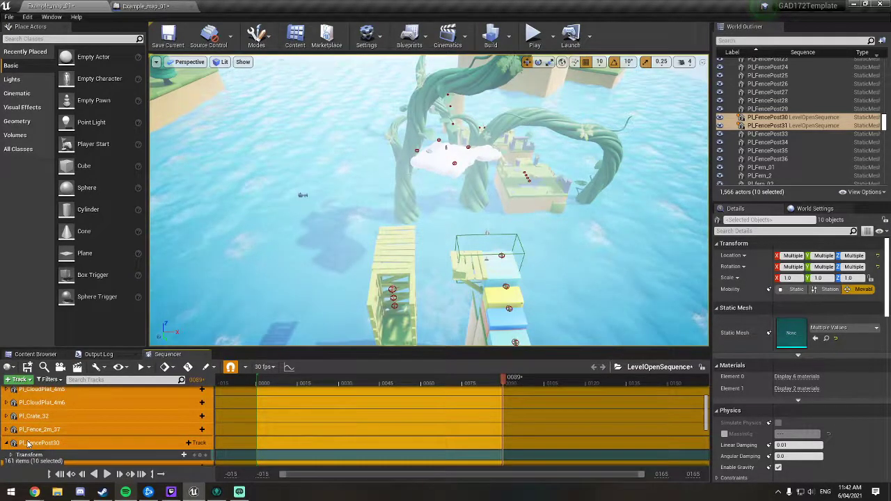
{"action": "scroll", "coordinate": [28, 444], "scroll_direction": "down", "scroll_amount": 1}
{"action": "left_click", "coordinate": [6, 413]}
{"action": "left_click", "coordinate": [6, 426]}
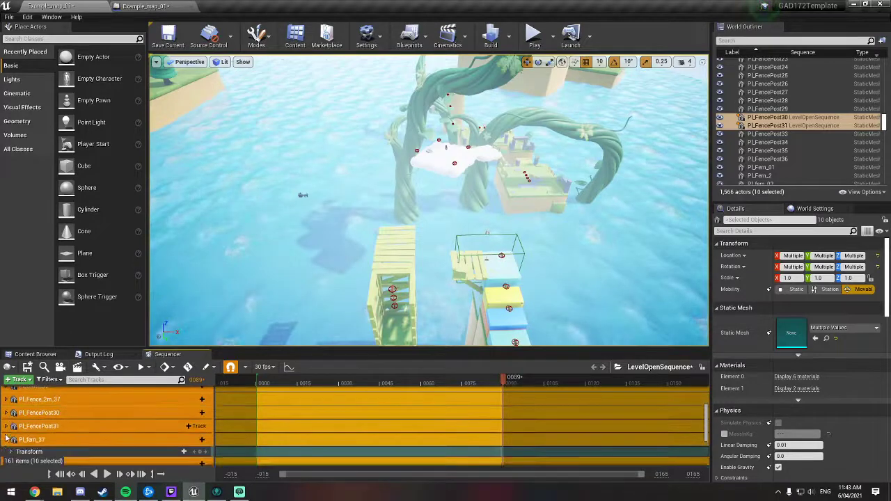
{"action": "left_click", "coordinate": [7, 439]}
{"action": "scroll", "coordinate": [7, 437], "scroll_direction": "down", "scroll_amount": 1}
{"action": "left_click", "coordinate": [7, 426]}
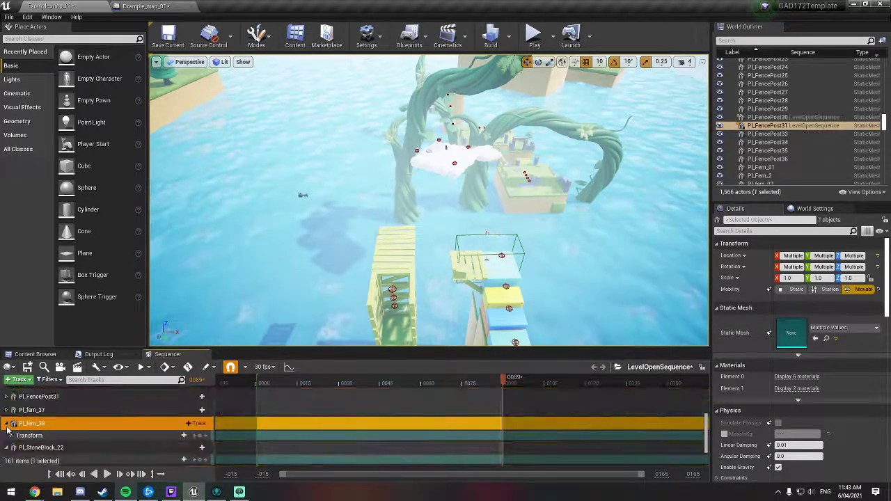
{"action": "left_click", "coordinate": [6, 423]}
{"action": "scroll", "coordinate": [7, 433], "scroll_direction": "down", "scroll_amount": 1}
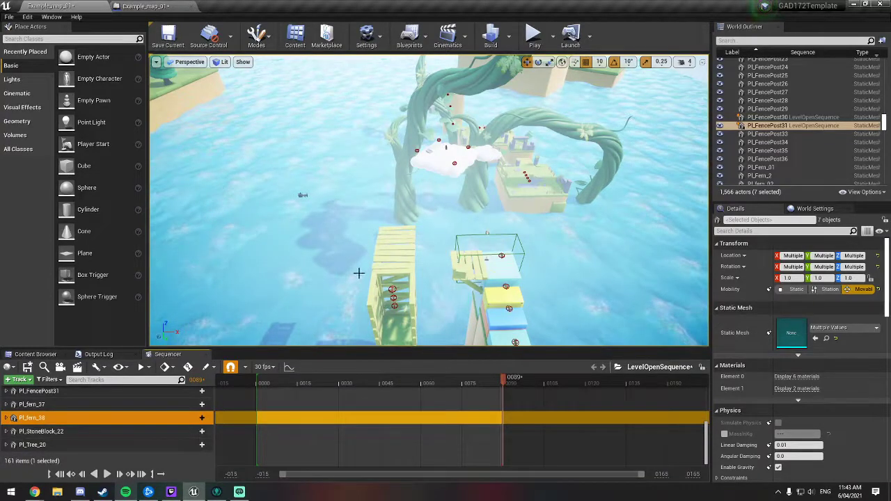
Step: Focus the viewport on the raised clouds and select the cloud group carrying the tree, crate, stone block and ferns
{"action": "left_click", "coordinate": [766, 118]}
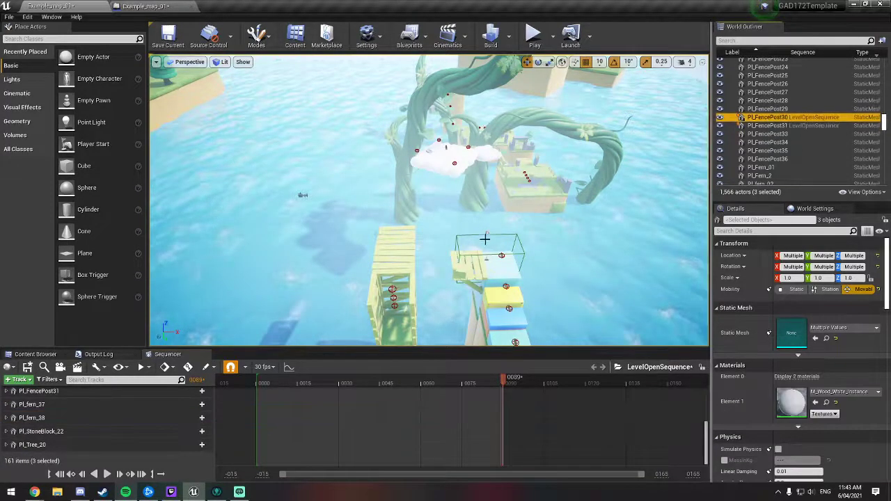
{"action": "right_click_drag", "start_coordinate": [484, 240], "coordinate": [419, 237]}
{"action": "key", "text": "f"}
{"action": "left_click", "coordinate": [344, 160]}
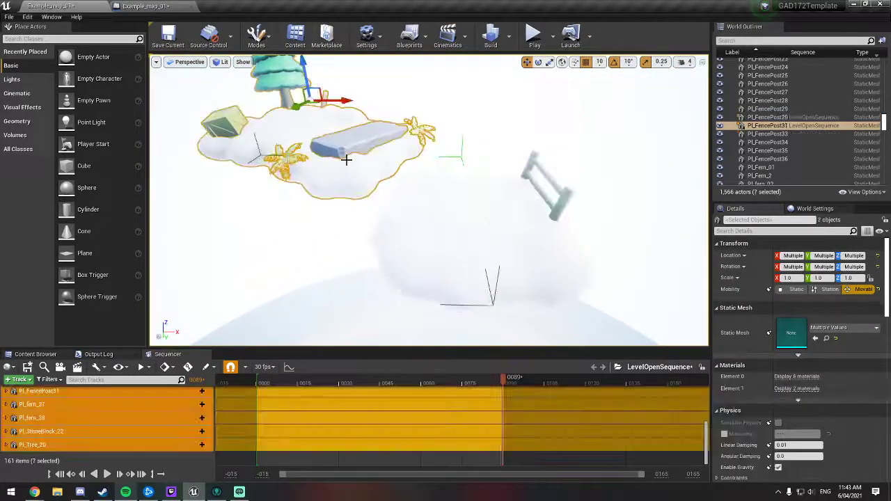
{"action": "left_click", "coordinate": [445, 228]}
{"action": "left_click", "coordinate": [348, 166]}
{"action": "left_click", "coordinate": [461, 229]}
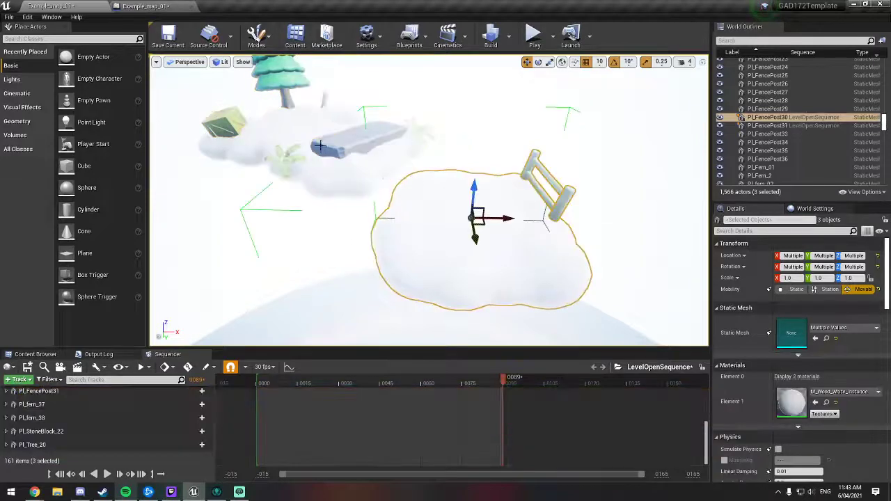
{"action": "left_click", "coordinate": [346, 167]}
{"action": "scroll", "coordinate": [96, 412], "scroll_direction": "up", "scroll_amount": 10}
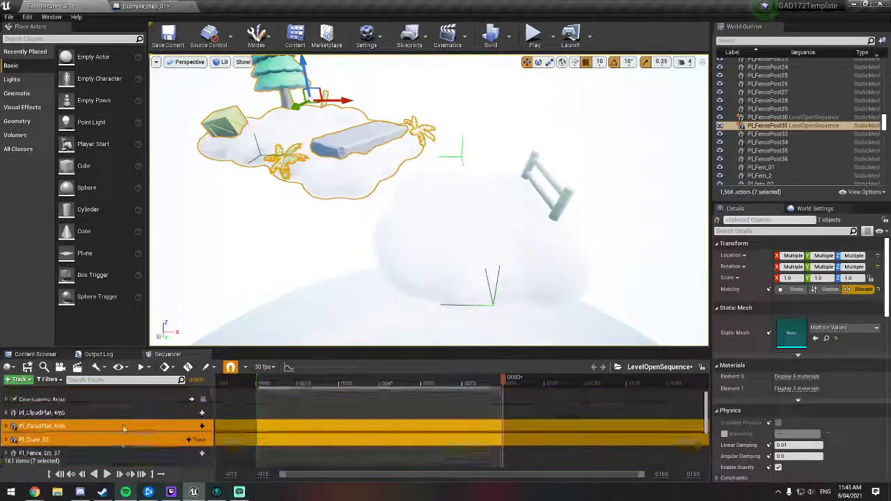
{"action": "scroll", "coordinate": [123, 426], "scroll_direction": "down", "scroll_amount": 8}
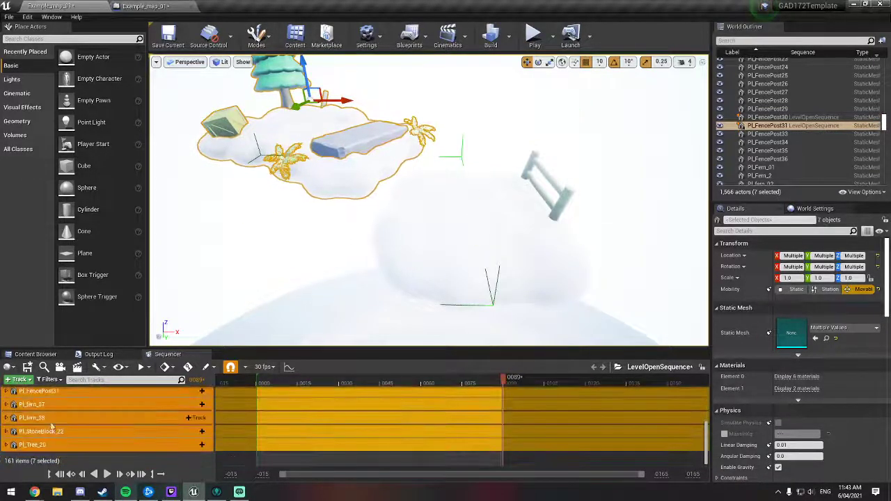
{"action": "scroll", "coordinate": [74, 420], "scroll_direction": "up", "scroll_amount": 8}
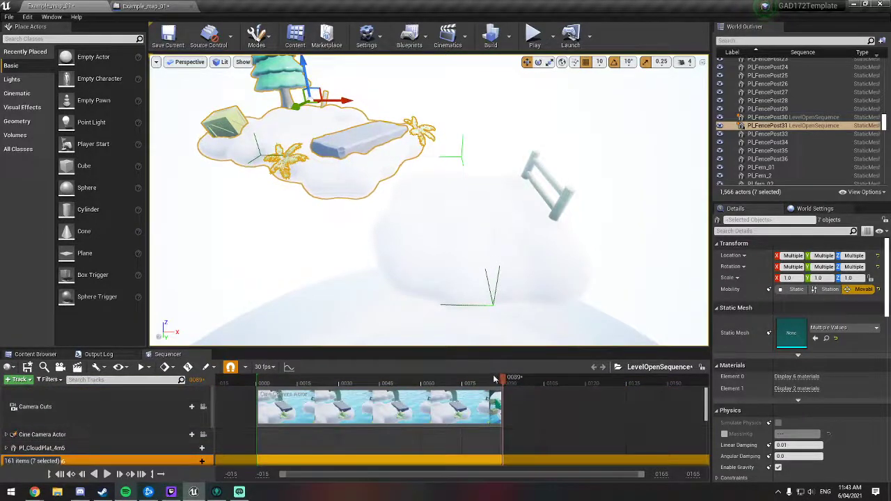
Step: Scrub through the sequence and return the playhead to frame 0
{"action": "left_click_drag", "start_coordinate": [505, 379], "coordinate": [299, 382]}
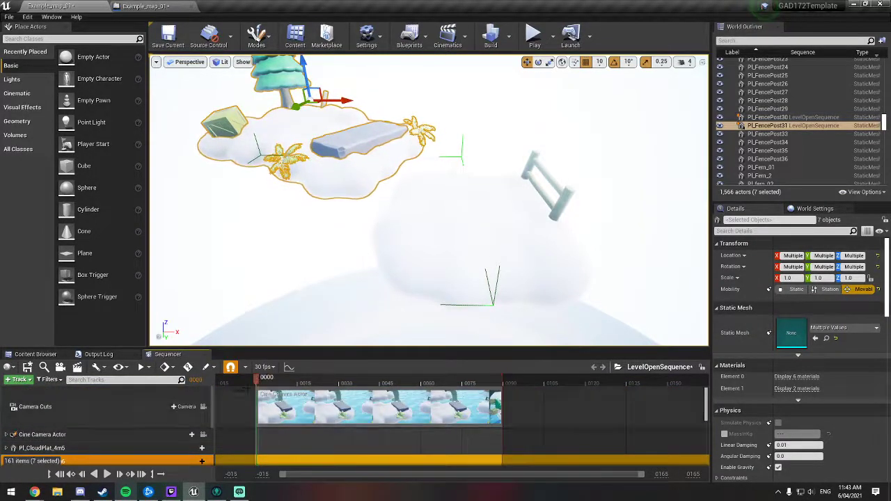
{"action": "scroll", "coordinate": [103, 427], "scroll_direction": "down", "scroll_amount": 6}
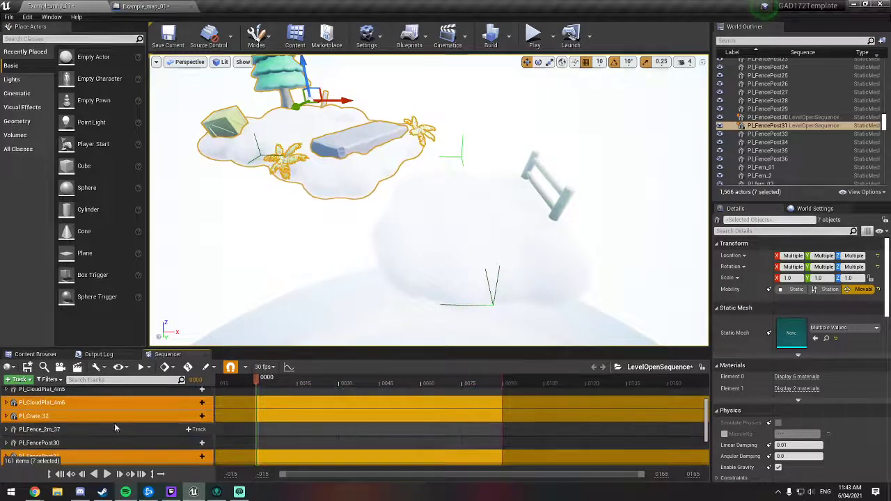
{"action": "mouse_move", "coordinate": [412, 209]}
{"action": "right_mouse_down"}
{"action": "mouse_move", "coordinate": [414, 313]}
{"action": "mouse_move", "coordinate": [425, 288]}
{"action": "mouse_move", "coordinate": [427, 207]}
{"action": "right_mouse_up"}
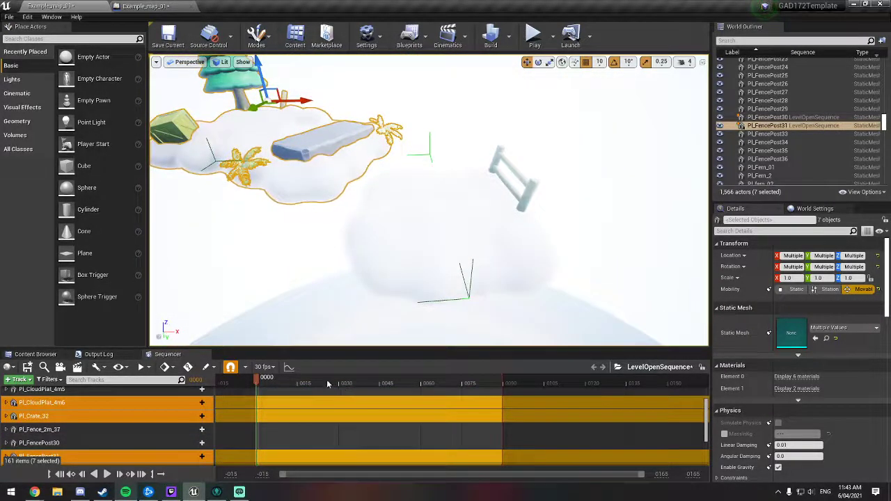
{"action": "left_click", "coordinate": [419, 383]}
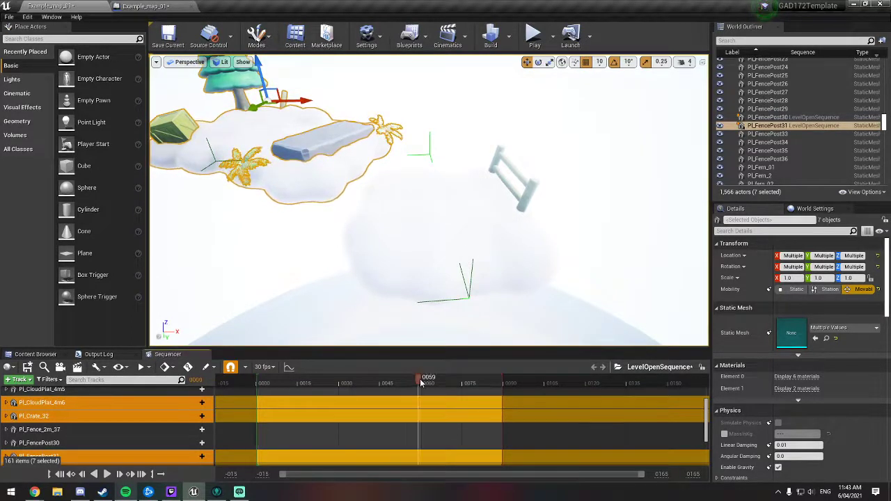
{"action": "left_click_drag", "start_coordinate": [422, 378], "coordinate": [258, 378]}
{"action": "left_click", "coordinate": [372, 376]}
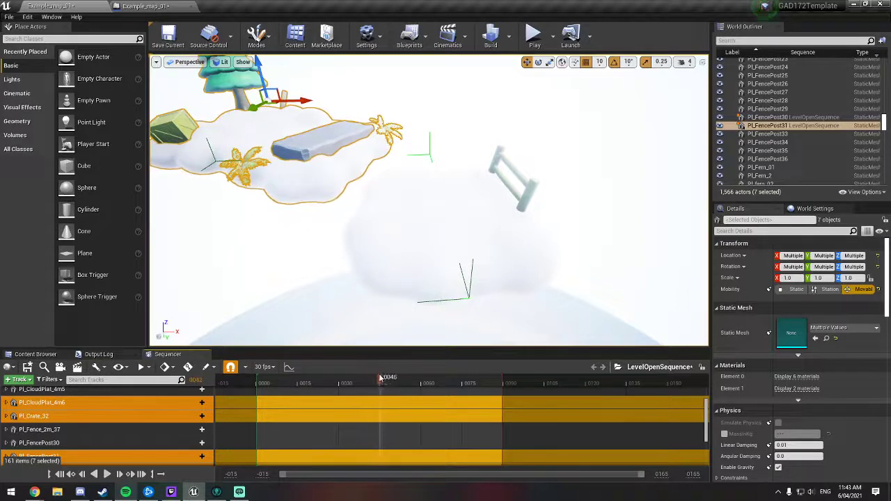
{"action": "left_click_drag", "start_coordinate": [407, 378], "coordinate": [256, 376]}
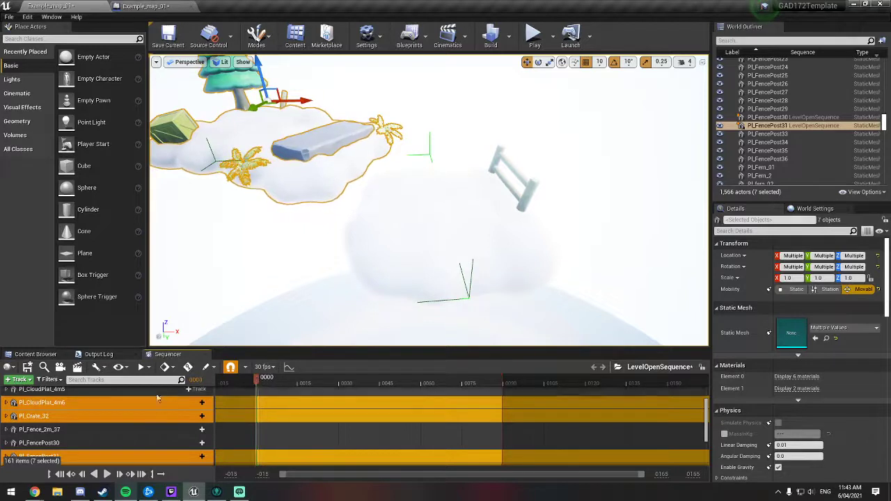
Step: Add a Transform track to Pl_CloudPlat_4m6, expand Pl_Crate_32, and try to key the cloud's transform at frame 0
{"action": "scroll", "coordinate": [191, 408], "scroll_direction": "up", "scroll_amount": 4}
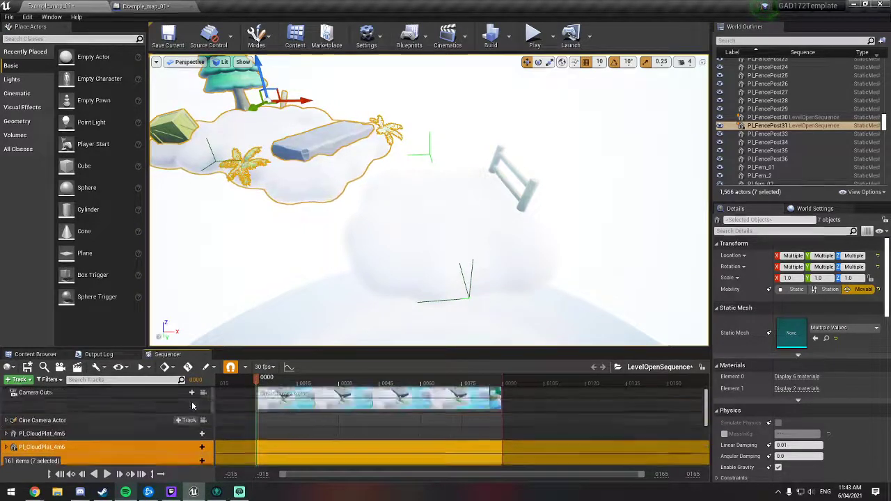
{"action": "scroll", "coordinate": [192, 414], "scroll_direction": "down", "scroll_amount": 3}
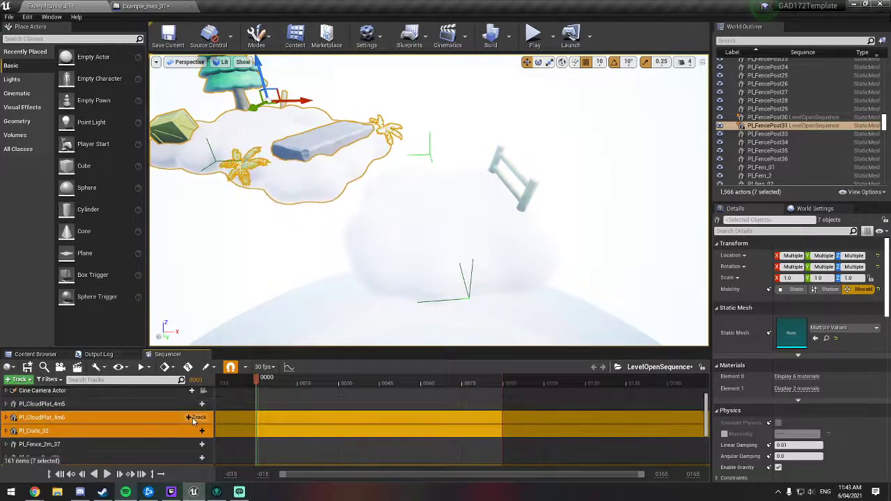
{"action": "left_click", "coordinate": [196, 418]}
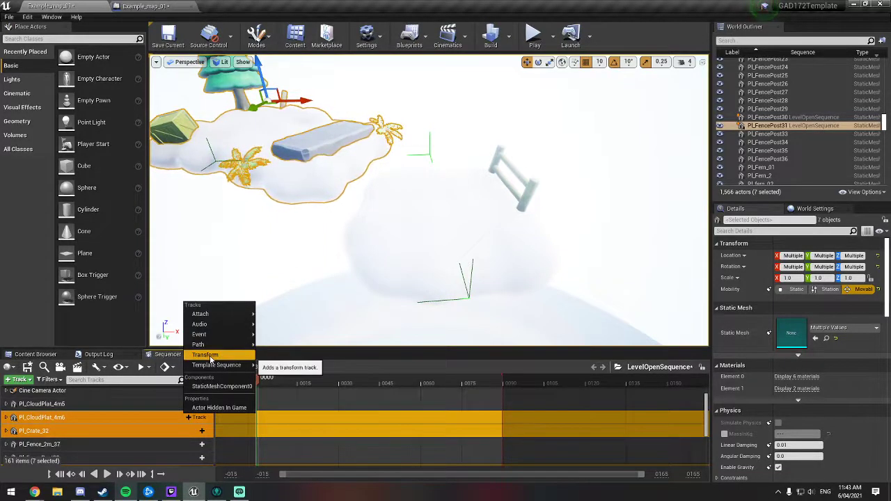
{"action": "left_click", "coordinate": [209, 355]}
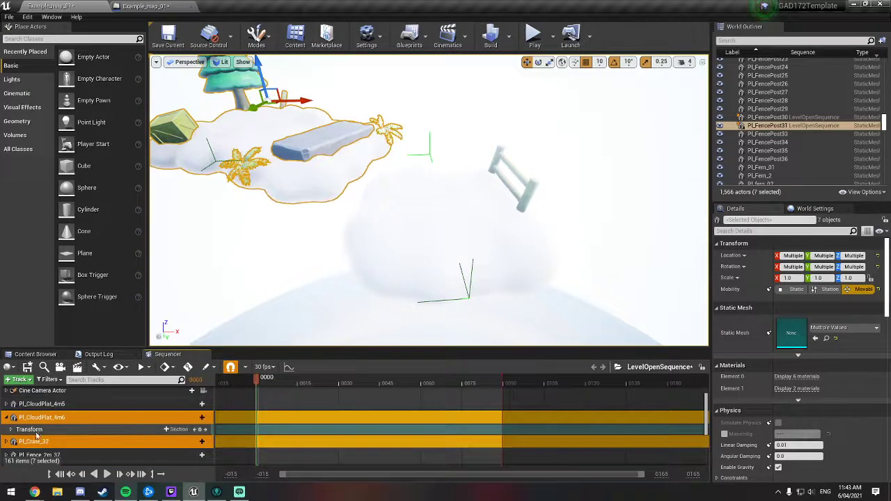
{"action": "left_click", "coordinate": [7, 443]}
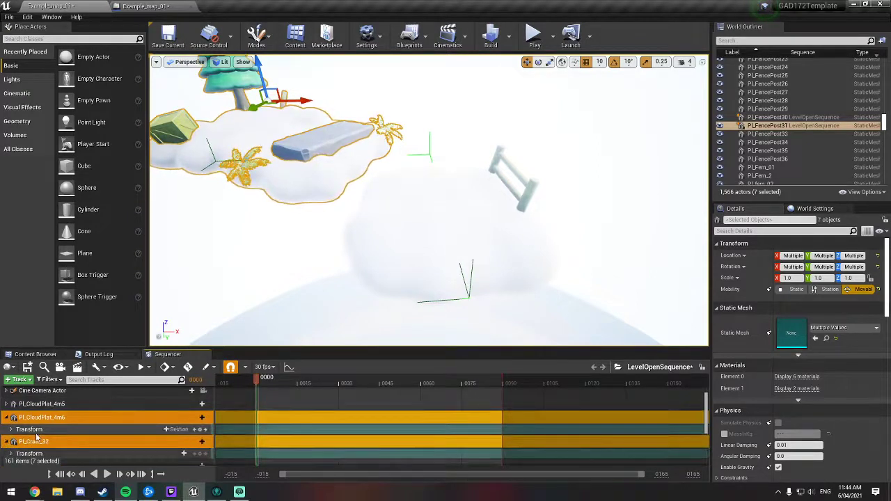
{"action": "left_click", "coordinate": [202, 430]}
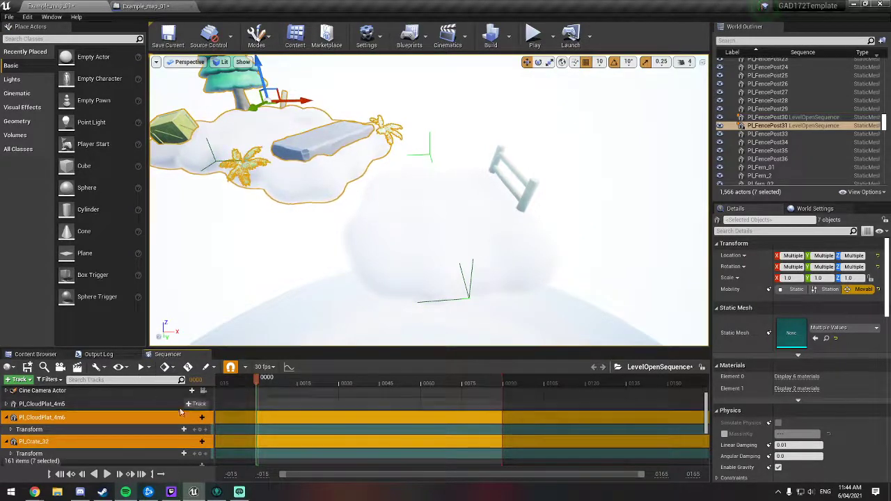
Step: Enable automatic keying in the sequence and nudge the selected cloud group slightly down at frame 0
{"action": "left_click", "coordinate": [187, 367]}
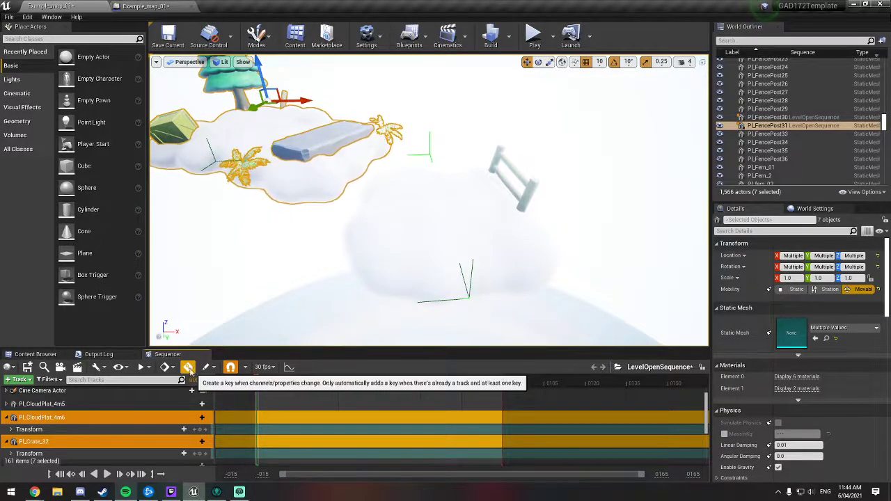
{"action": "left_click_drag", "start_coordinate": [263, 86], "coordinate": [263, 89]}
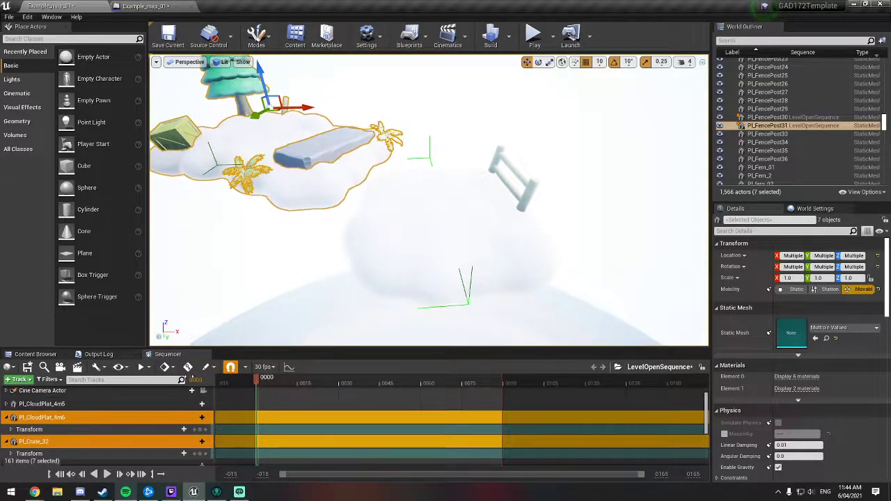
{"action": "left_click", "coordinate": [187, 367]}
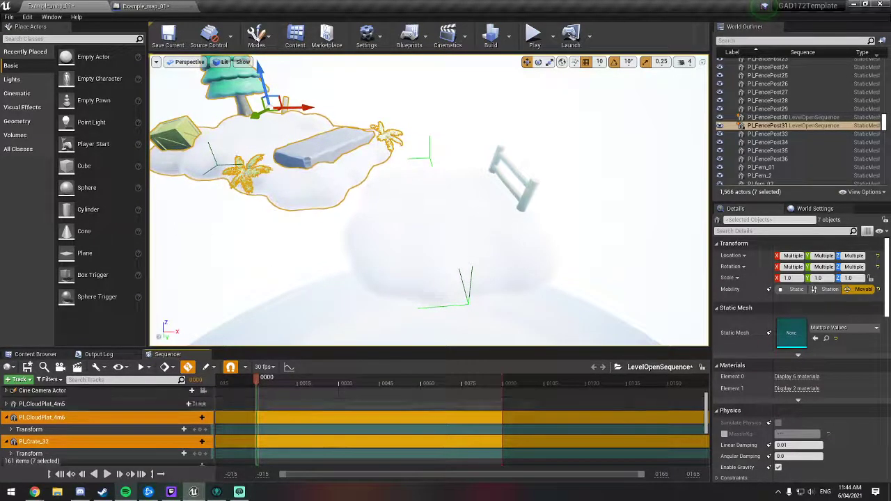
{"action": "left_click_drag", "start_coordinate": [261, 73], "coordinate": [264, 76]}
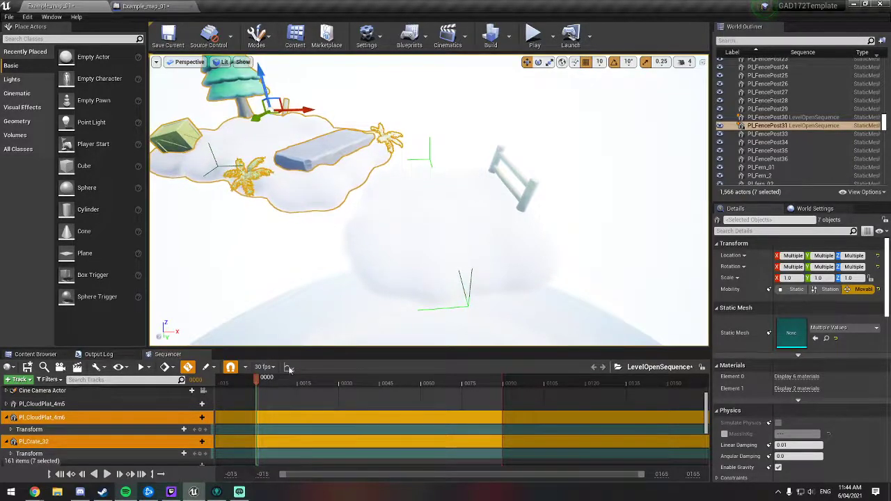
{"action": "scroll", "coordinate": [351, 421], "scroll_direction": "down", "scroll_amount": 6}
{"action": "scroll", "coordinate": [357, 430], "scroll_direction": "up", "scroll_amount": 6}
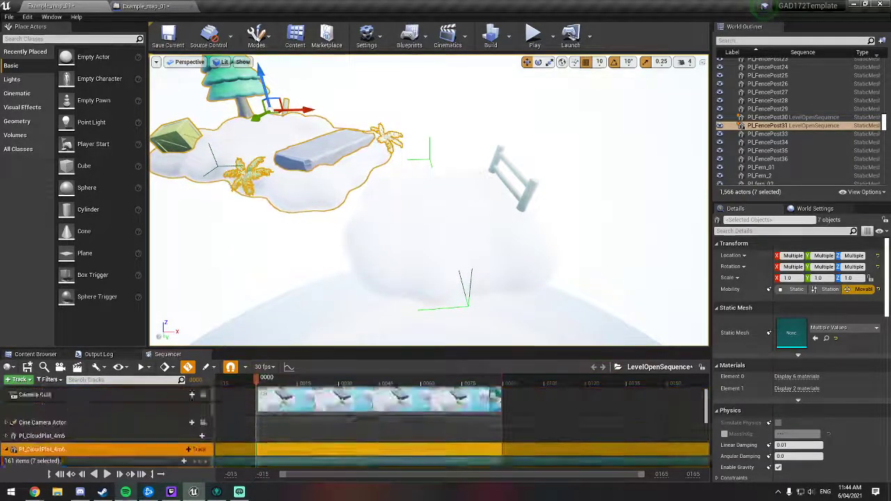
{"action": "scroll", "coordinate": [351, 425], "scroll_direction": "down", "scroll_amount": 5}
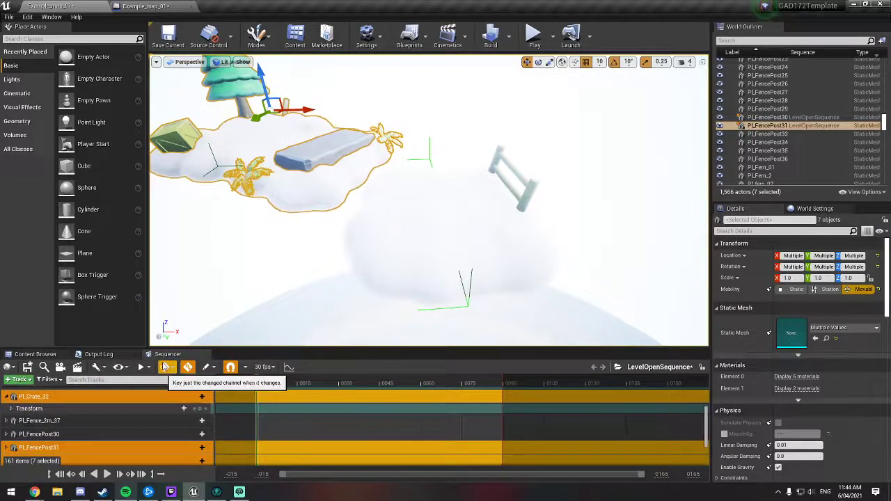
Step: Lower the selected cloud group slightly again and set the sequence's keying mode to Key Changed
{"action": "left_click", "coordinate": [165, 368]}
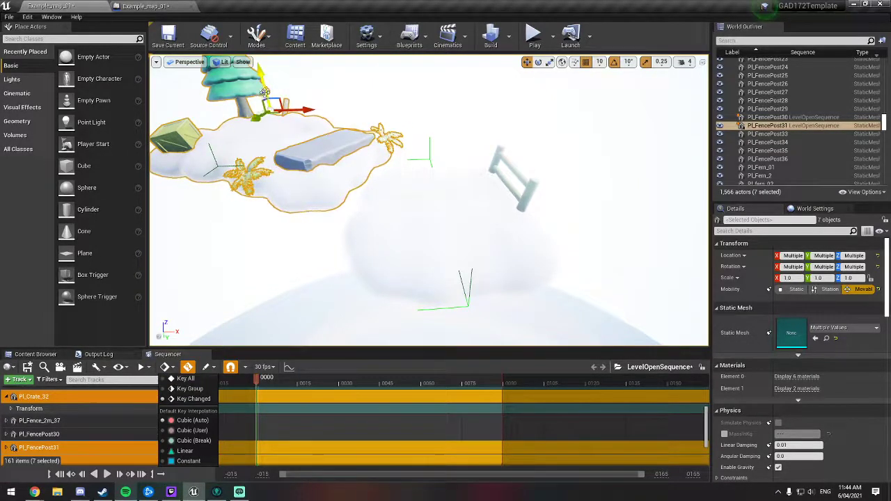
{"action": "left_click_drag", "start_coordinate": [265, 92], "coordinate": [264, 94]}
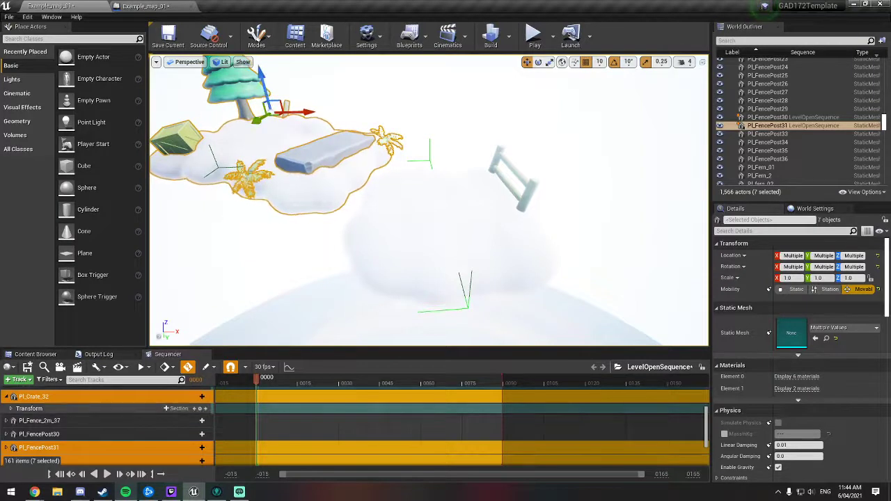
{"action": "left_click", "coordinate": [167, 367]}
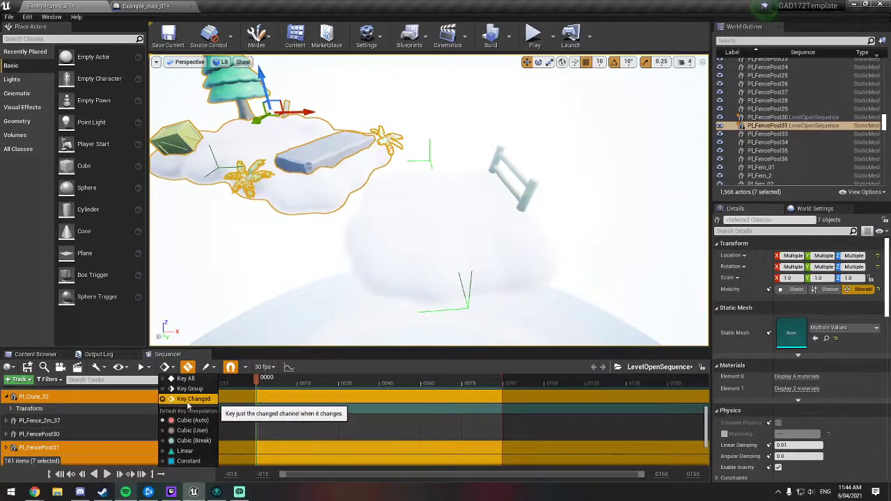
{"action": "left_click", "coordinate": [188, 403]}
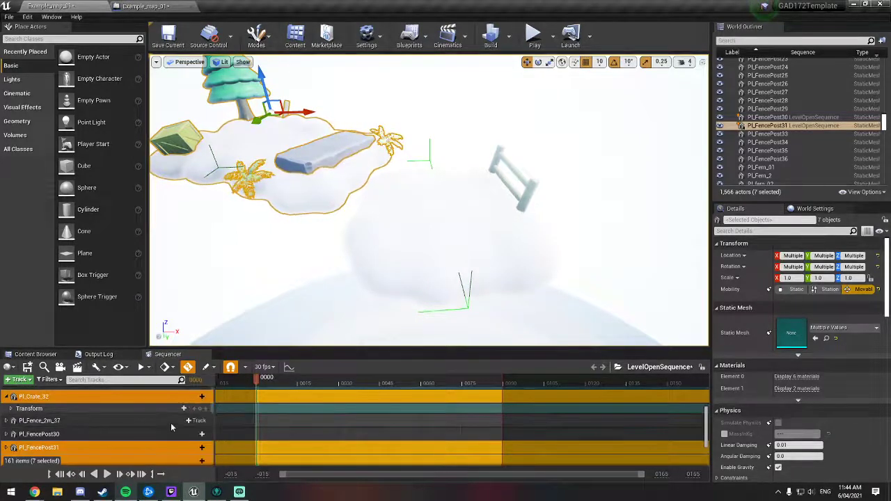
{"action": "scroll", "coordinate": [105, 418], "scroll_direction": "up", "scroll_amount": 1}
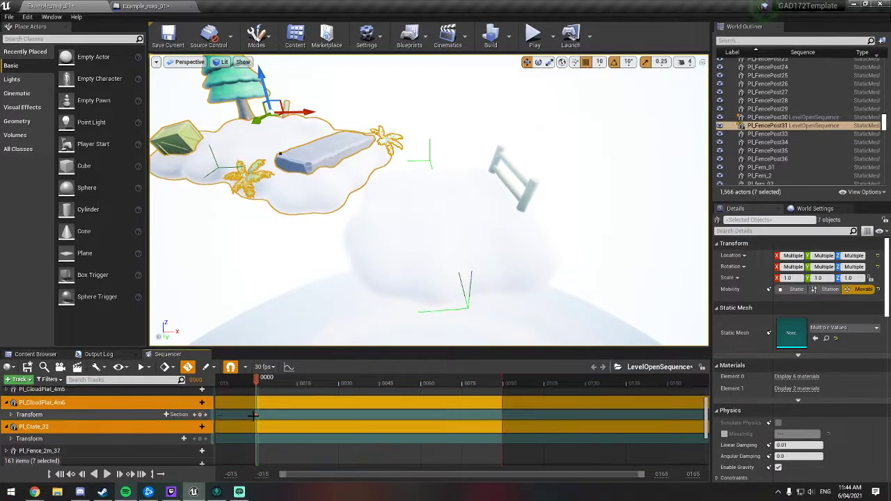
Step: Key the transforms of Pl_Crate_32 and Pl_FencePost31 at frame 0
{"action": "left_click", "coordinate": [199, 439]}
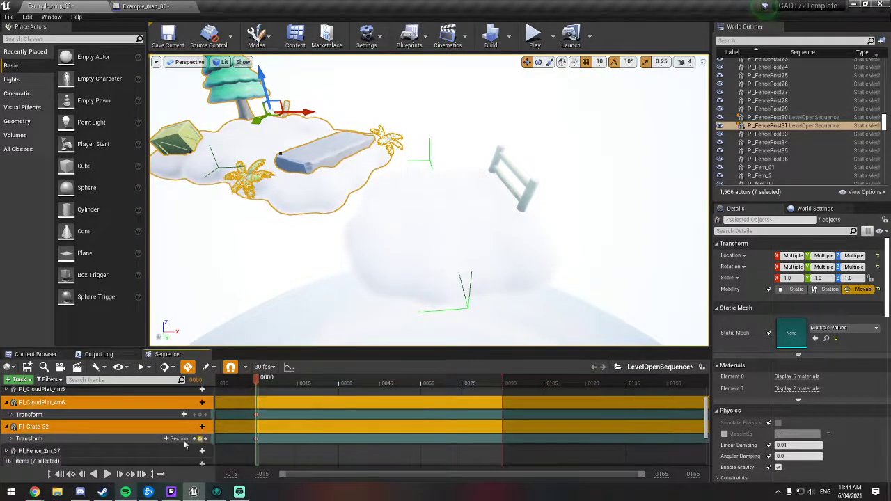
{"action": "scroll", "coordinate": [100, 443], "scroll_direction": "down", "scroll_amount": 5}
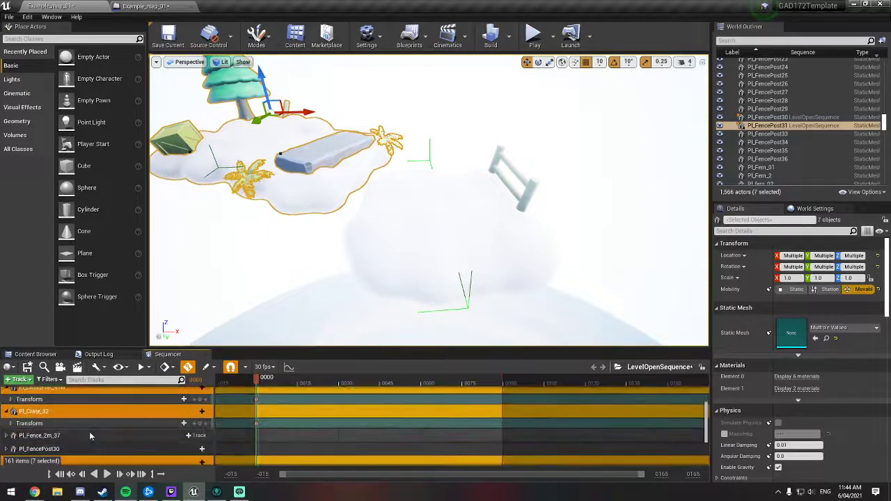
{"action": "left_click", "coordinate": [6, 418]}
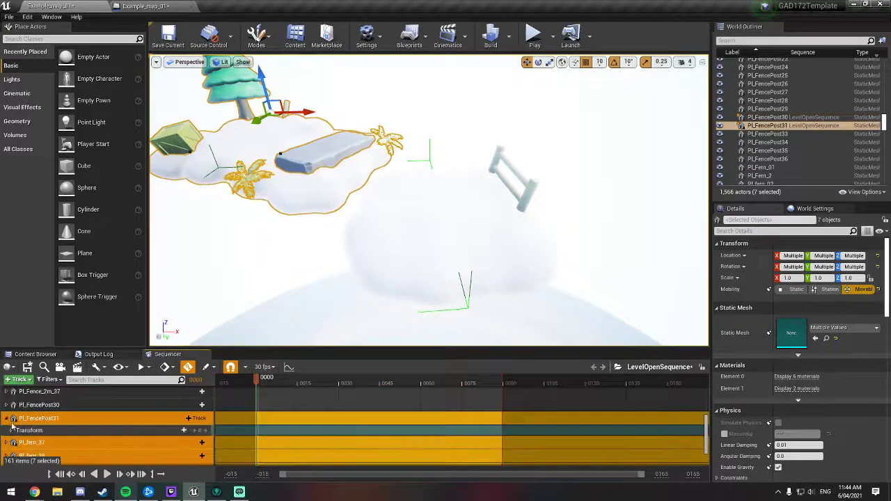
{"action": "scroll", "coordinate": [13, 426], "scroll_direction": "down", "scroll_amount": 1}
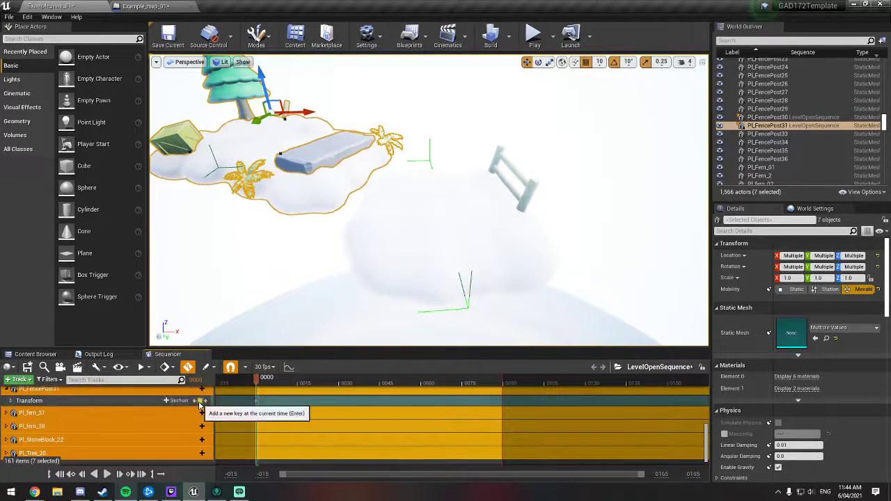
{"action": "left_click", "coordinate": [201, 401]}
Step: Key the transforms of Pl_fern_37 and Pl_fern_38 at frame 0
{"action": "left_click", "coordinate": [6, 413]}
{"action": "left_click", "coordinate": [6, 436]}
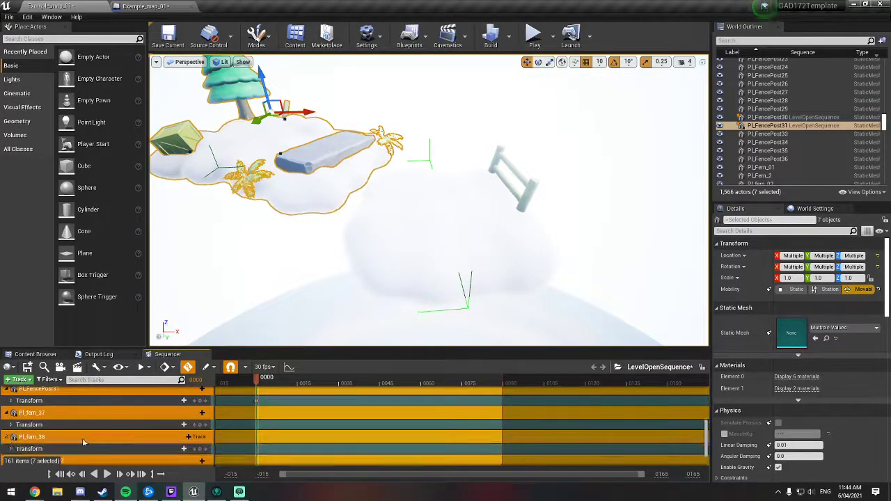
{"action": "scroll", "coordinate": [84, 442], "scroll_direction": "down", "scroll_amount": 1}
{"action": "scroll", "coordinate": [195, 424], "scroll_direction": "up", "scroll_amount": 1}
{"action": "scroll", "coordinate": [205, 430], "scroll_direction": "up", "scroll_amount": 1}
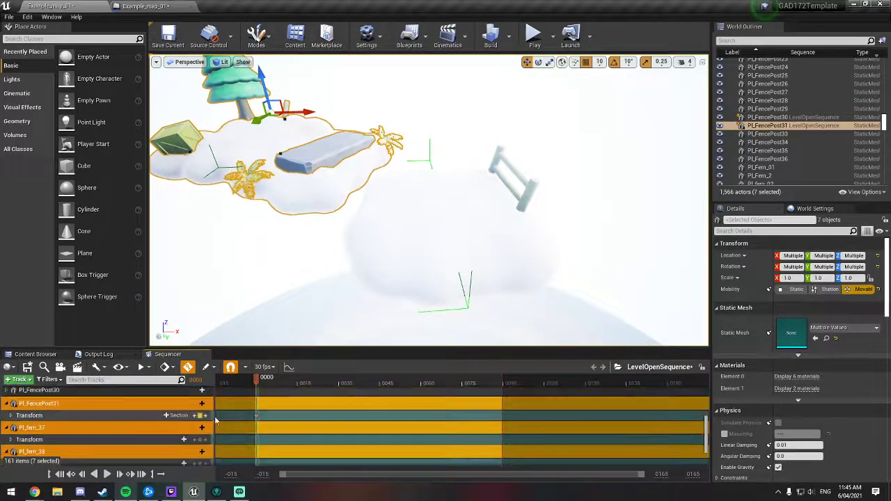
{"action": "scroll", "coordinate": [205, 430], "scroll_direction": "down", "scroll_amount": 1}
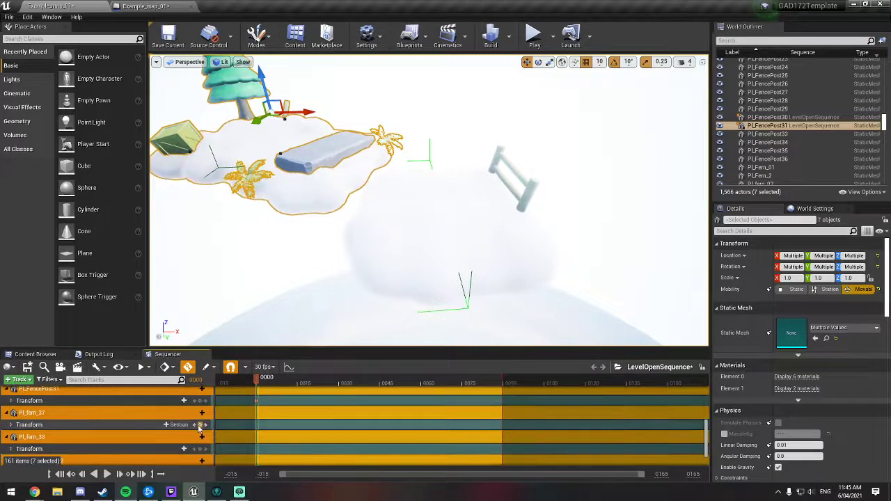
{"action": "scroll", "coordinate": [200, 428], "scroll_direction": "down", "scroll_amount": 1}
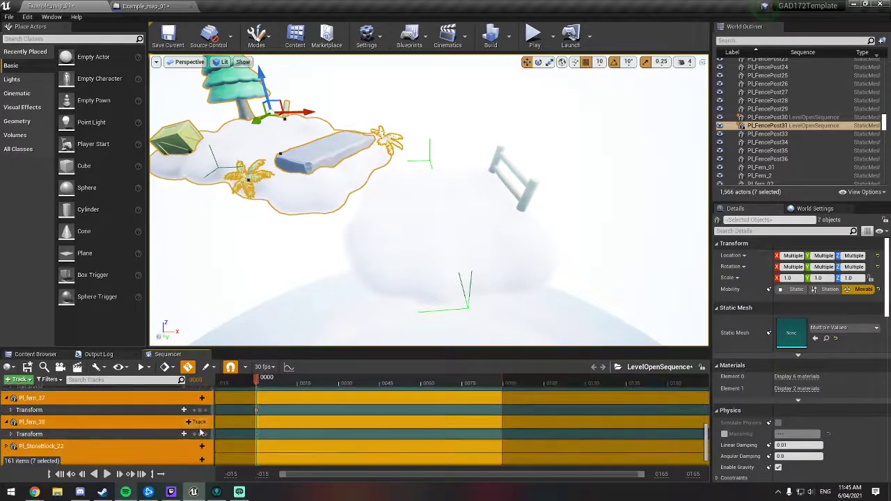
{"action": "left_click", "coordinate": [200, 434]}
{"action": "scroll", "coordinate": [200, 435], "scroll_direction": "down", "scroll_amount": 1}
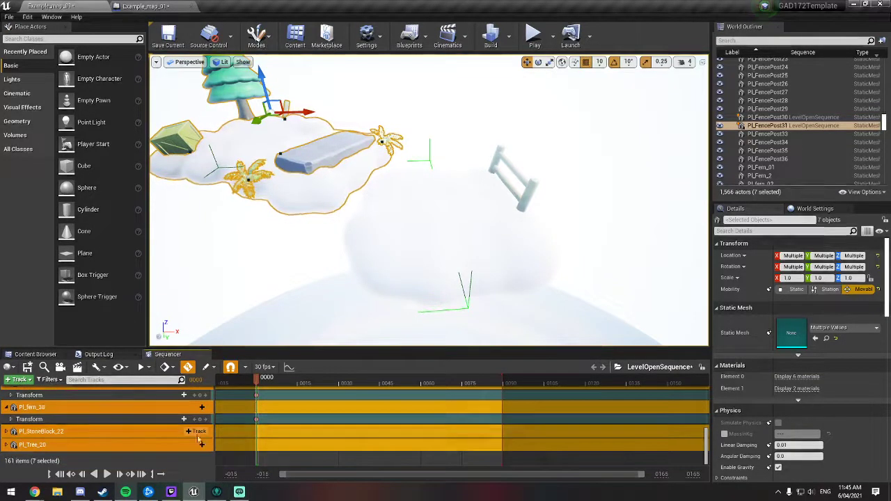
Step: Key the transforms of Pl_StoneBlock_22 and Pl_Tree_20 at frame 0
{"action": "left_click", "coordinate": [7, 432]}
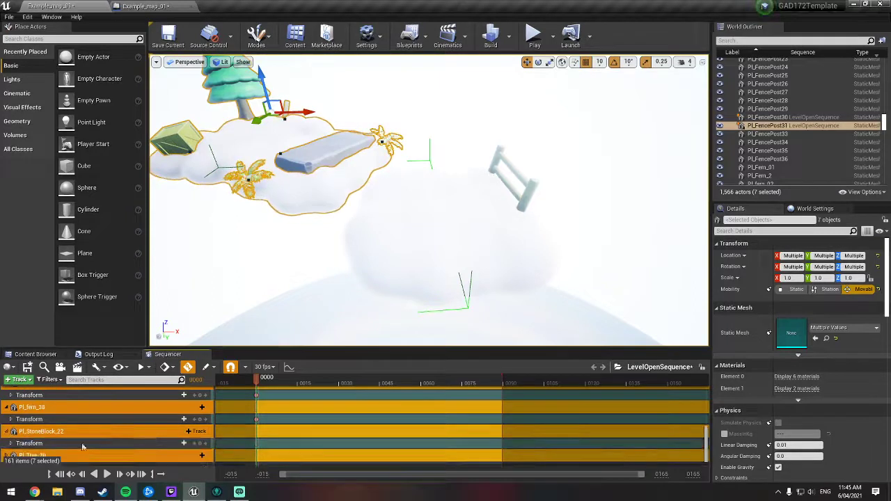
{"action": "left_click", "coordinate": [200, 444]}
{"action": "scroll", "coordinate": [199, 445], "scroll_direction": "down", "scroll_amount": 1}
{"action": "left_click", "coordinate": [7, 445]}
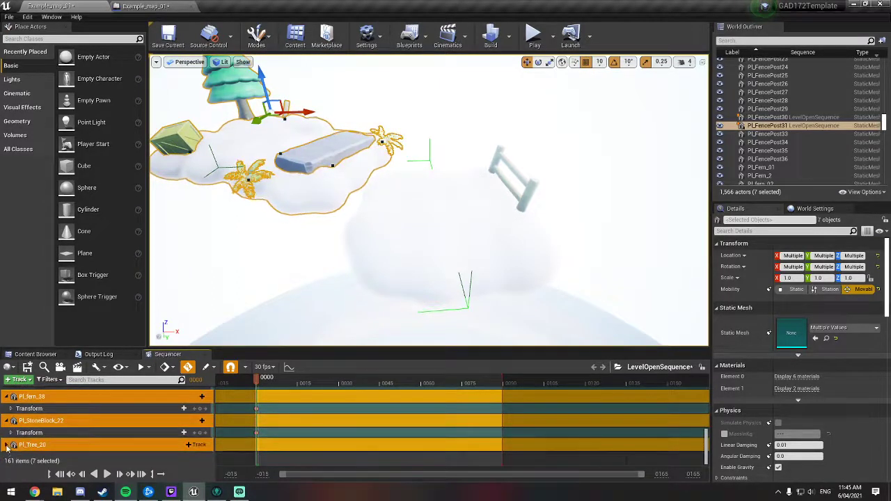
{"action": "scroll", "coordinate": [187, 456], "scroll_direction": "down", "scroll_amount": 1}
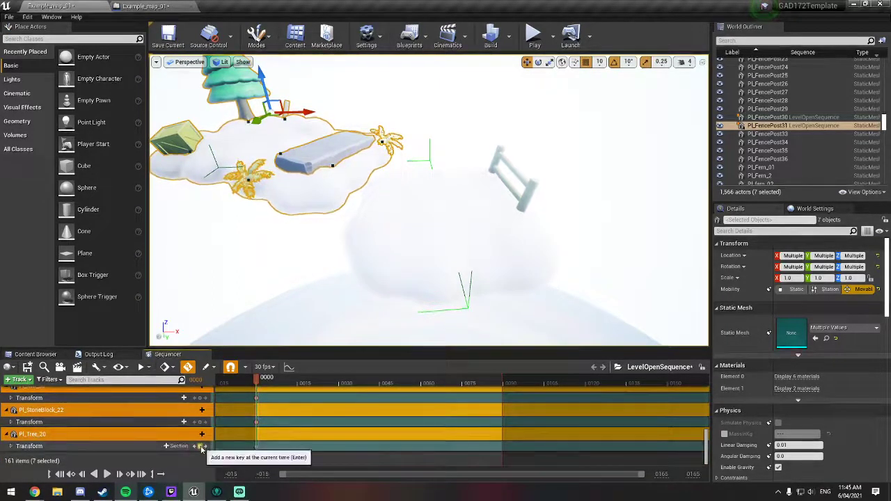
{"action": "left_click", "coordinate": [200, 446]}
Step: Select the fenced cloud group and key the transforms of Pl_Fence_2m_37 and Pl_FencePost30 at frame 0
{"action": "scroll", "coordinate": [186, 442], "scroll_direction": "down", "scroll_amount": 3}
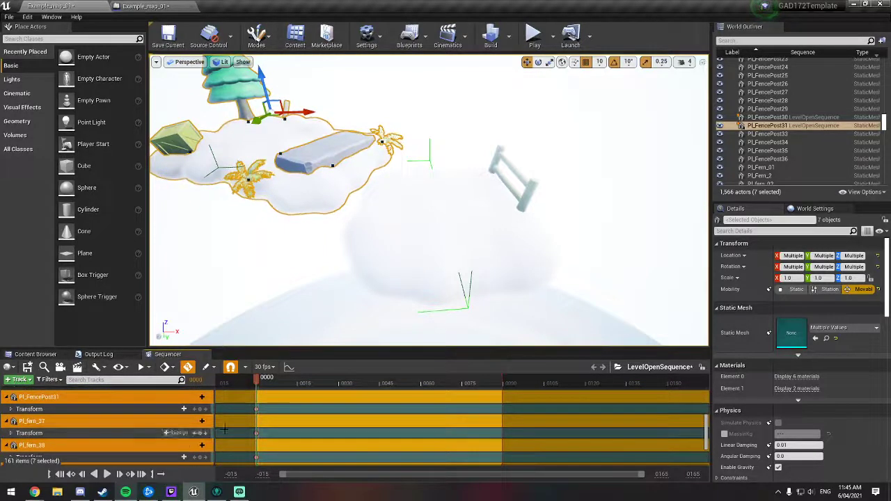
{"action": "scroll", "coordinate": [216, 432], "scroll_direction": "up", "scroll_amount": 5}
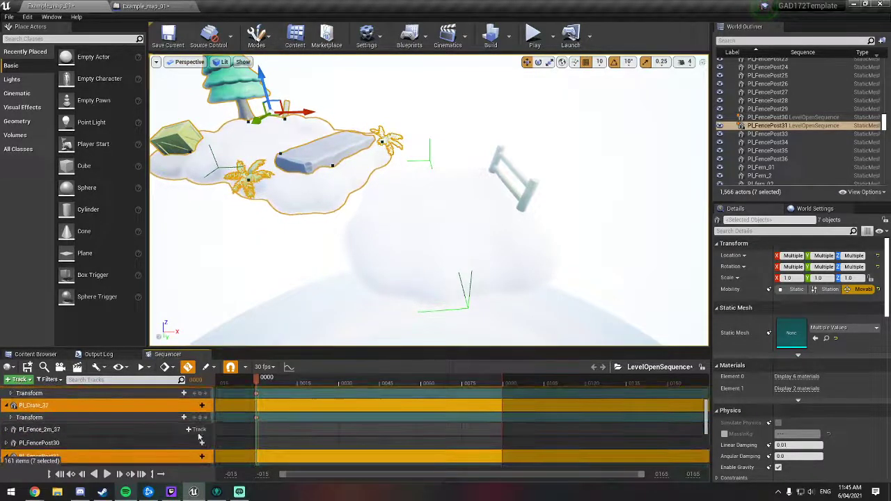
{"action": "left_click", "coordinate": [453, 201]}
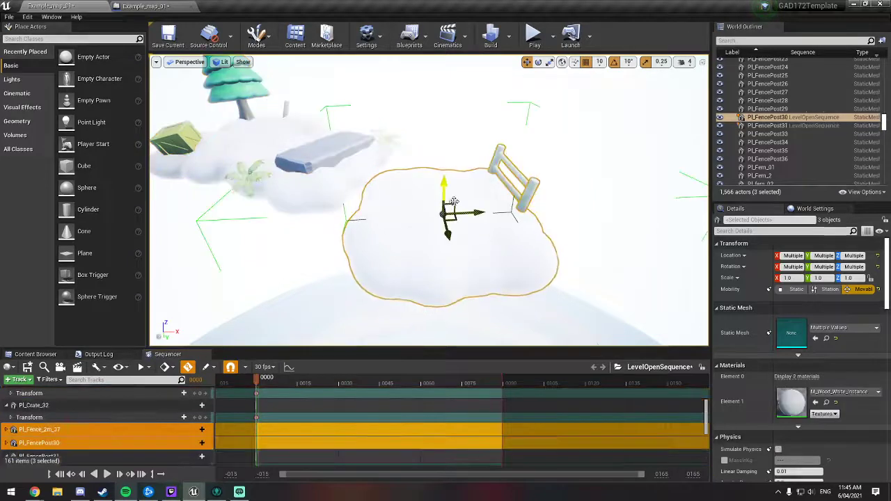
{"action": "left_click", "coordinate": [7, 429]}
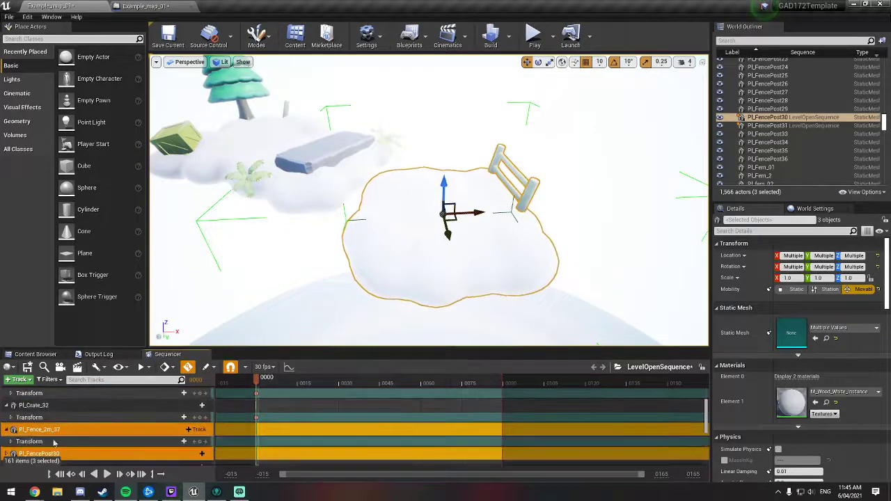
{"action": "scroll", "coordinate": [6, 442], "scroll_direction": "down", "scroll_amount": 1}
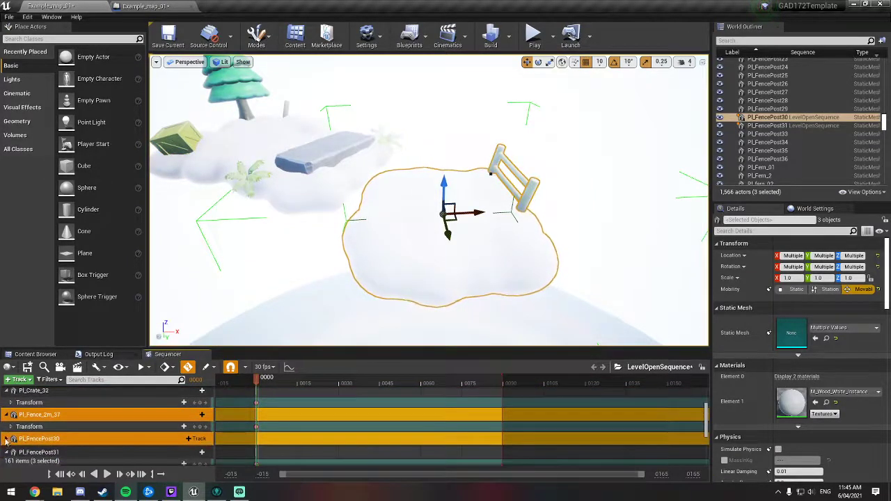
{"action": "left_click", "coordinate": [6, 440]}
{"action": "scroll", "coordinate": [111, 443], "scroll_direction": "down", "scroll_amount": 2}
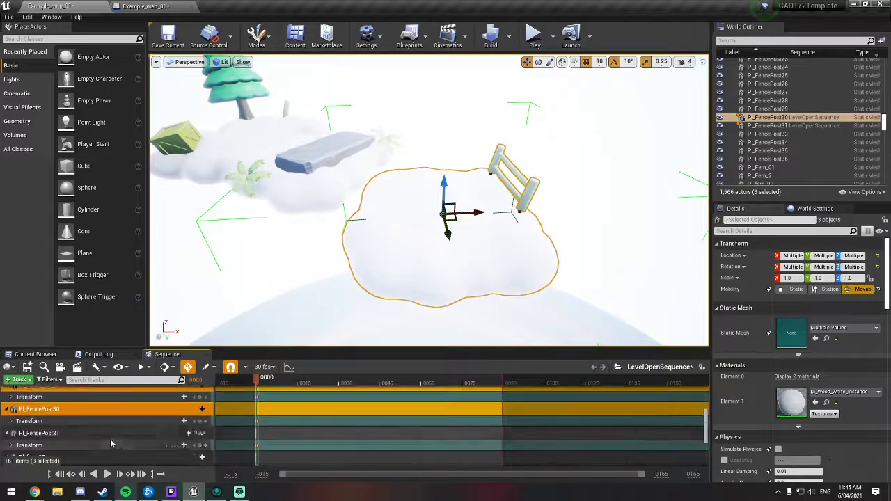
Step: Key the transform of Pl_CloudPlat_4m5 at frame 0
{"action": "scroll", "coordinate": [105, 441], "scroll_direction": "down", "scroll_amount": 5}
{"action": "scroll", "coordinate": [83, 435], "scroll_direction": "up", "scroll_amount": 6}
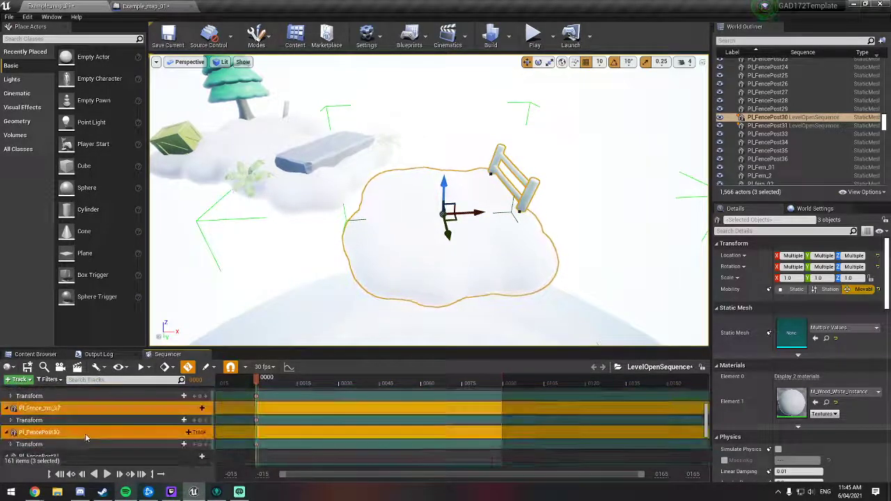
{"action": "scroll", "coordinate": [86, 436], "scroll_direction": "up", "scroll_amount": 4}
{"action": "left_click", "coordinate": [7, 422]}
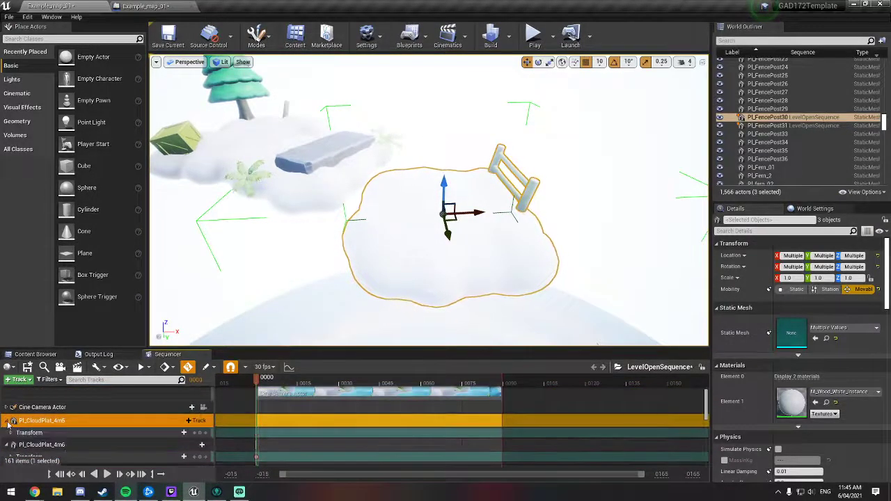
{"action": "left_click", "coordinate": [198, 432]}
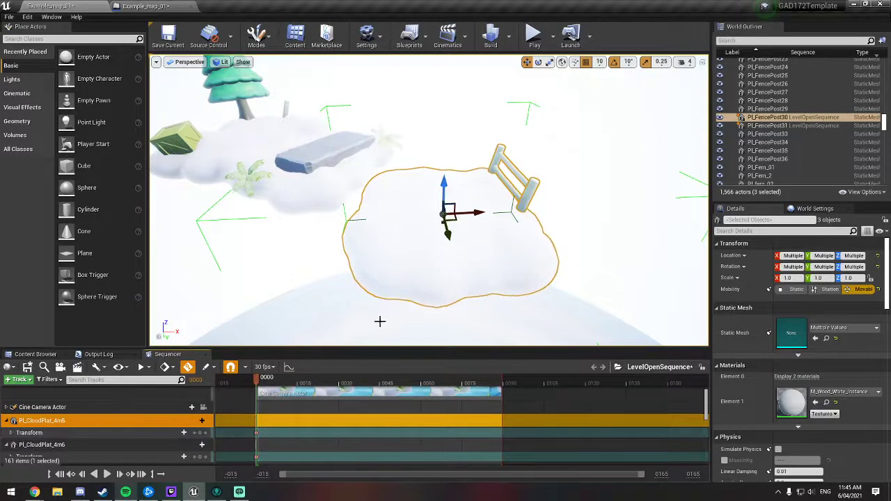
Step: Move the playhead to frame 59 and lower the fenced cloud group to key its new position there
{"action": "left_click_drag", "start_coordinate": [258, 380], "coordinate": [423, 376]}
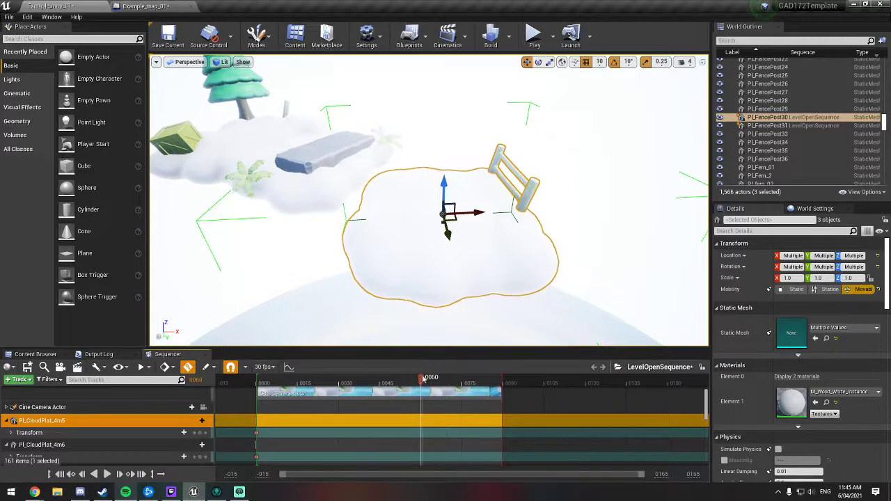
{"action": "left_click_drag", "start_coordinate": [420, 380], "coordinate": [420, 380]}
{"action": "right_click_drag", "start_coordinate": [369, 228], "coordinate": [416, 142]}
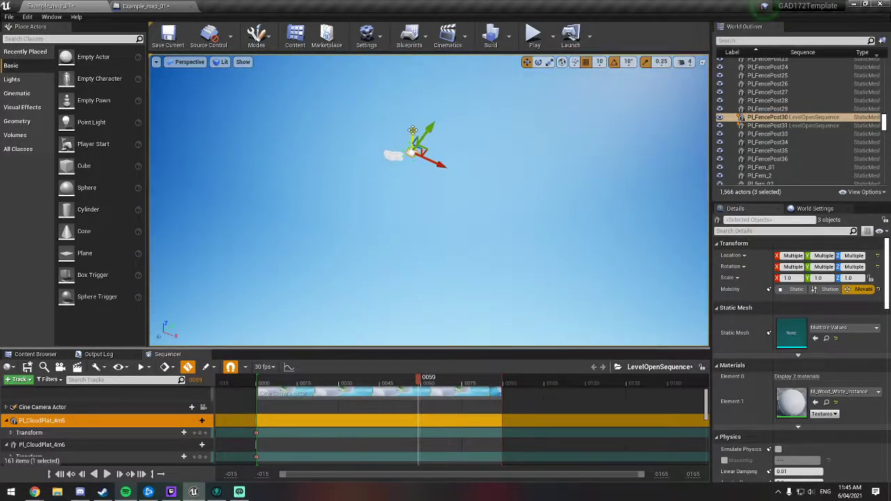
{"action": "left_click_drag", "start_coordinate": [413, 130], "coordinate": [420, 292]}
{"action": "left_click_drag", "start_coordinate": [420, 207], "coordinate": [420, 211]}
{"action": "right_click_drag", "start_coordinate": [430, 190], "coordinate": [438, 296]}
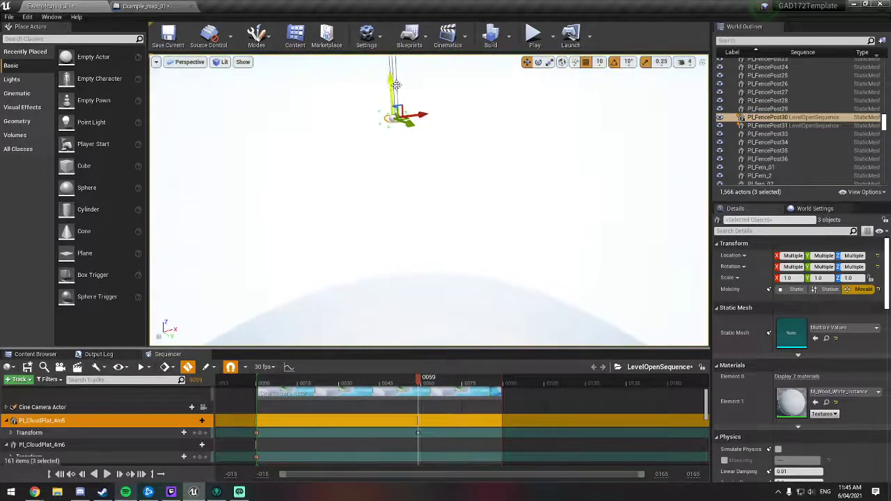
{"action": "scroll", "coordinate": [433, 437], "scroll_direction": "down", "scroll_amount": 3}
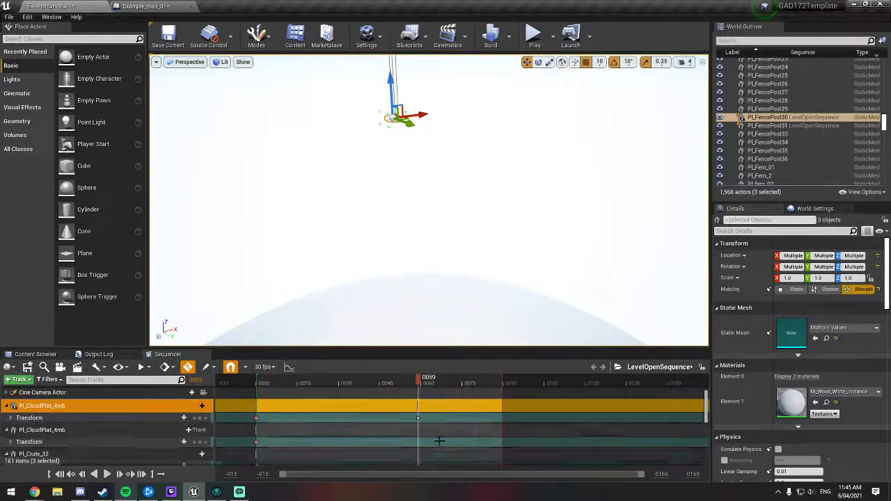
{"action": "scroll", "coordinate": [433, 437], "scroll_direction": "down", "scroll_amount": 2}
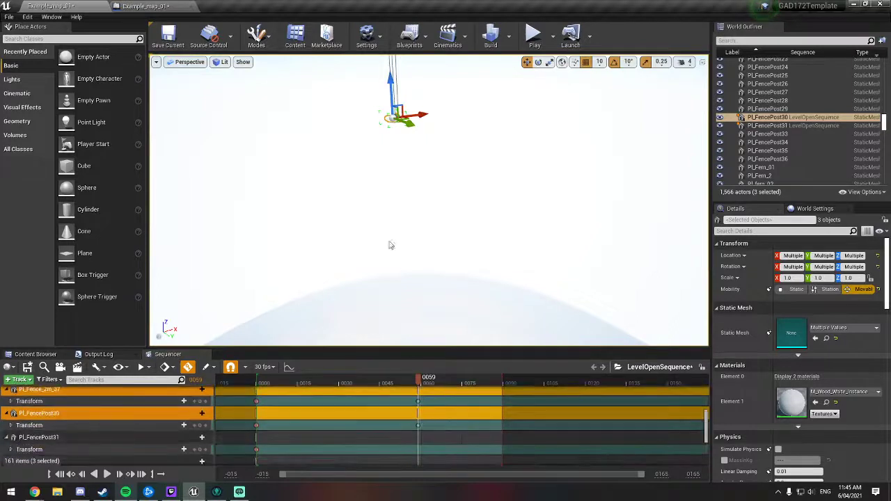
Step: Lower the fenced cloud group much further, down toward the level, at frame 59
{"action": "left_click_drag", "start_coordinate": [389, 87], "coordinate": [409, 344]}
{"action": "right_click_drag", "start_coordinate": [410, 134], "coordinate": [411, 219]}
{"action": "left_click_drag", "start_coordinate": [411, 209], "coordinate": [428, 310]}
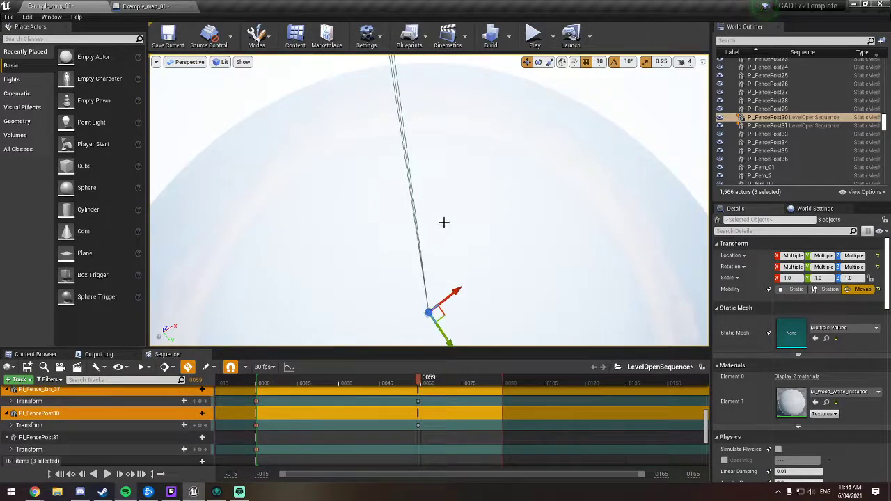
{"action": "key", "text": "f"}
{"action": "left_click_drag", "start_coordinate": [428, 191], "coordinate": [428, 309]}
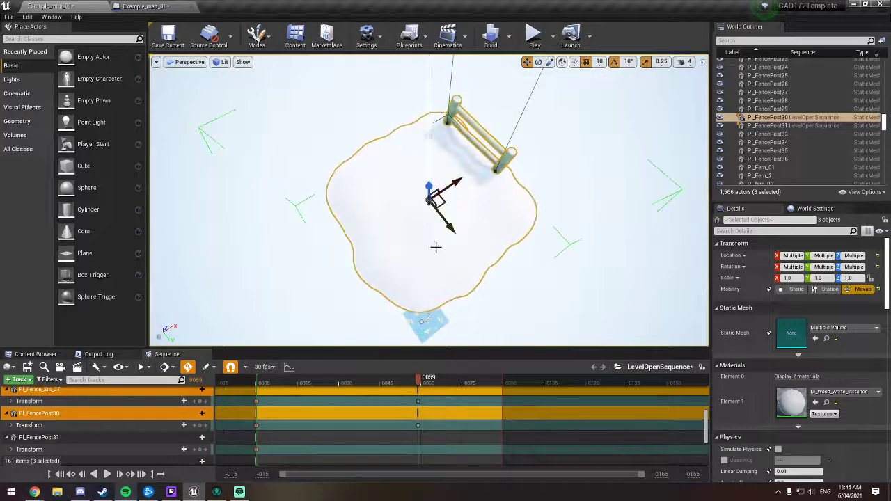
{"action": "left_click_drag", "start_coordinate": [428, 187], "coordinate": [414, 327]}
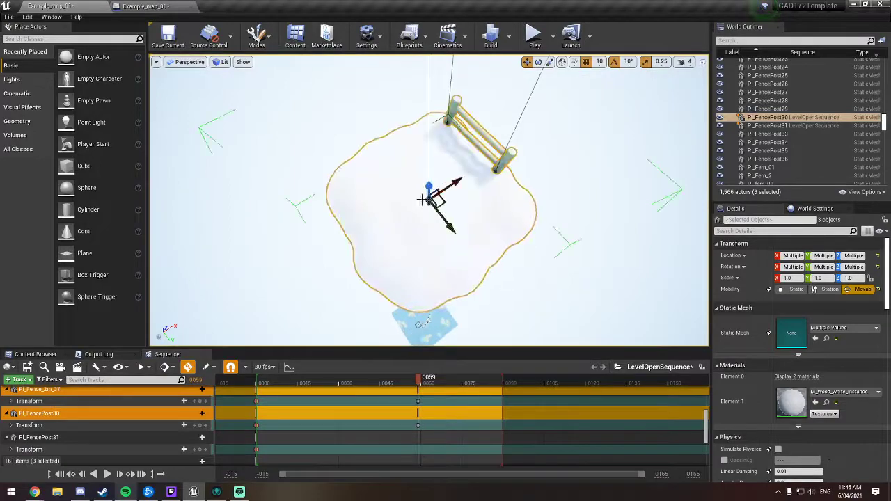
{"action": "key", "text": "f"}
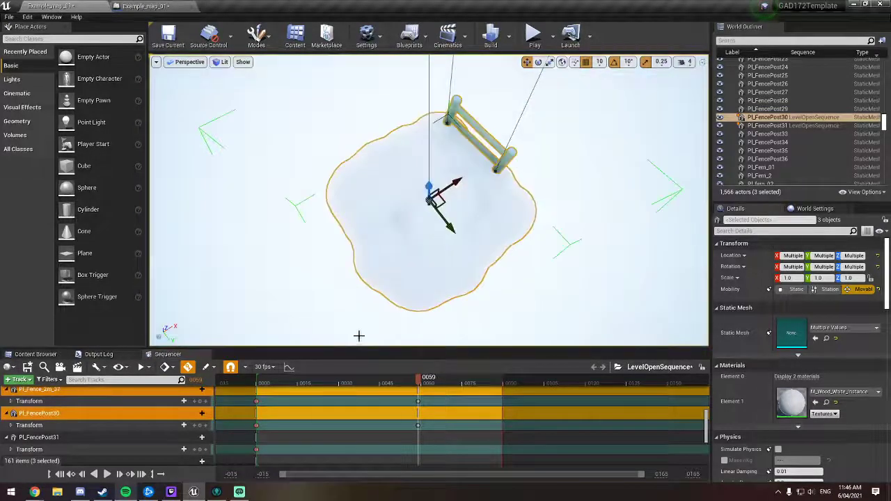
Step: Raise the fenced cloud group at frame 59 until it hovers just above the wooden platform by the trigger box
{"action": "right_click_drag", "start_coordinate": [428, 200], "coordinate": [380, 134]}
{"action": "left_click_drag", "start_coordinate": [445, 228], "coordinate": [451, 153]}
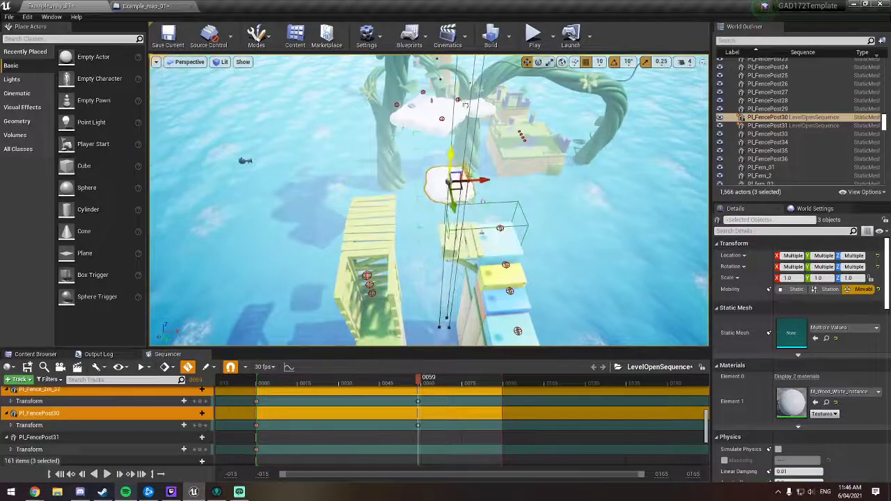
{"action": "right_click_drag", "start_coordinate": [503, 136], "coordinate": [434, 76]}
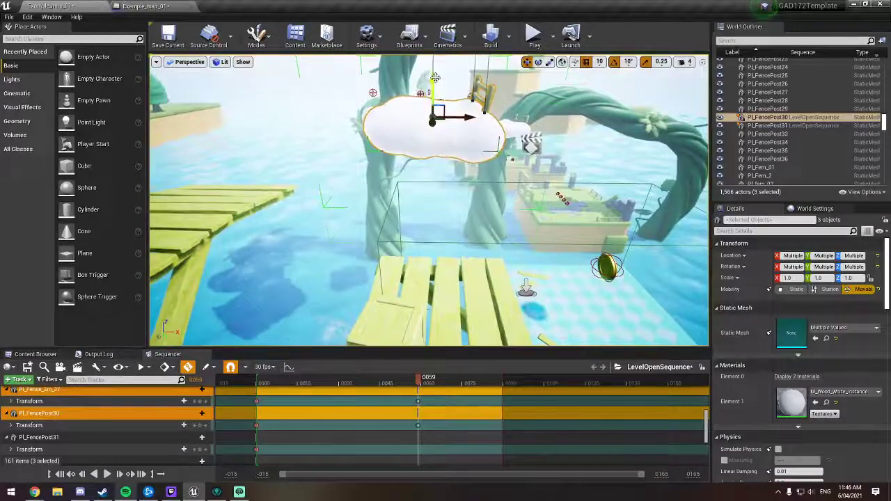
{"action": "right_click_drag", "start_coordinate": [424, 140], "coordinate": [361, 146]}
{"action": "right_click_drag", "start_coordinate": [243, 116], "coordinate": [227, 136]}
{"action": "right_click_drag", "start_coordinate": [368, 216], "coordinate": [345, 215]}
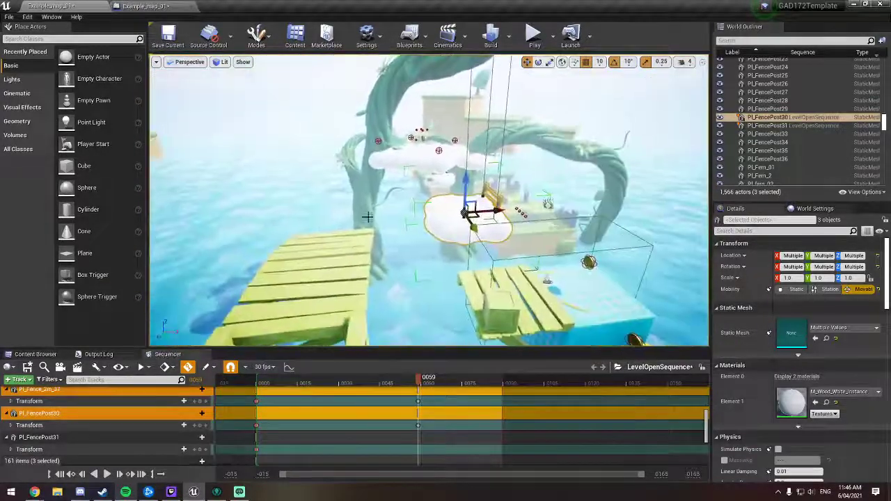
Step: Raise the fenced cloud group at frame 59 until it sits high above the wooden platforms
{"action": "right_click_drag", "start_coordinate": [541, 182], "coordinate": [390, 95]}
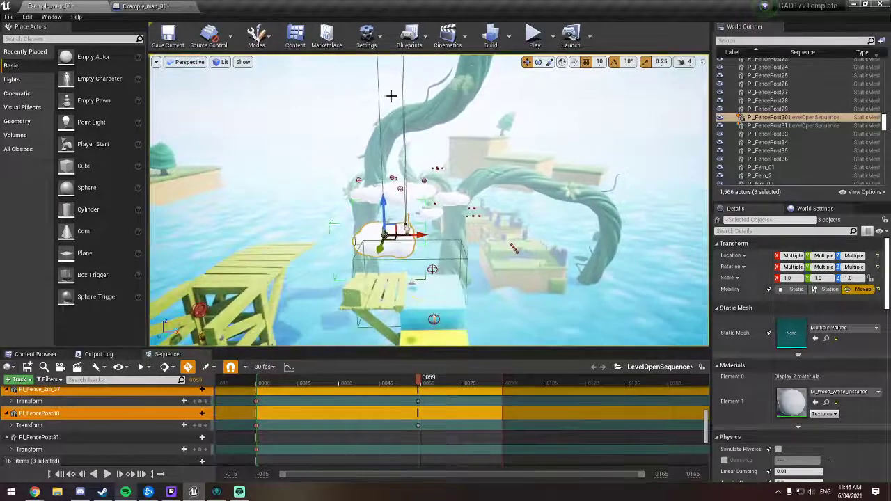
{"action": "right_click_drag", "start_coordinate": [464, 181], "coordinate": [459, 143]}
{"action": "left_click_drag", "start_coordinate": [437, 143], "coordinate": [435, 80]}
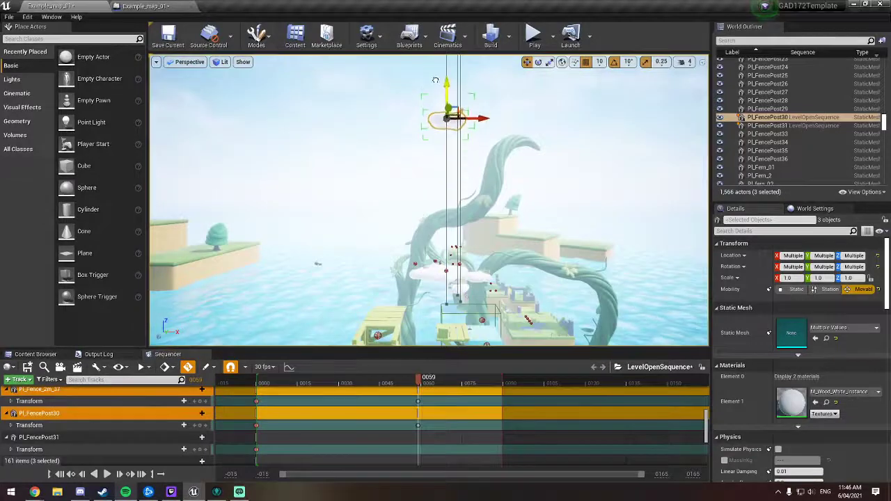
{"action": "key", "text": "w"}
{"action": "mouse_move", "coordinate": [515, 137]}
{"action": "right_mouse_down"}
{"action": "mouse_move", "coordinate": [488, 136]}
{"action": "mouse_move", "coordinate": [527, 133]}
{"action": "mouse_move", "coordinate": [515, 135]}
{"action": "right_mouse_up"}
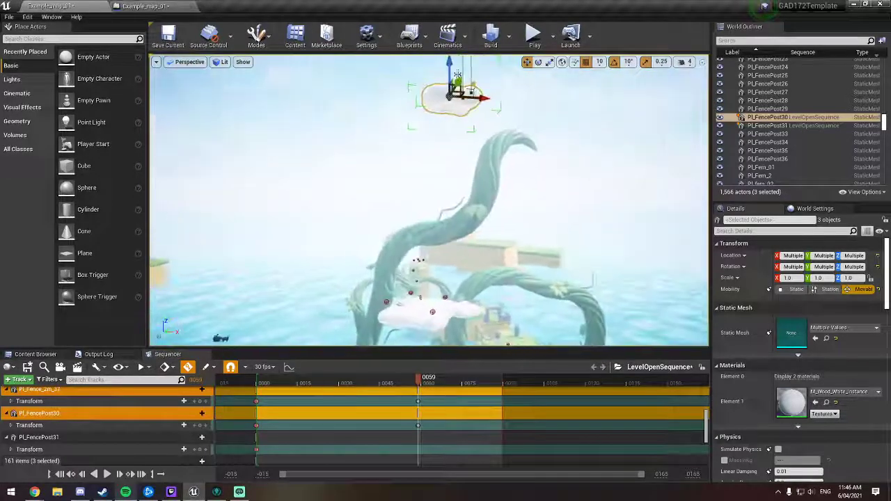
{"action": "left_click_drag", "start_coordinate": [443, 169], "coordinate": [450, 161]}
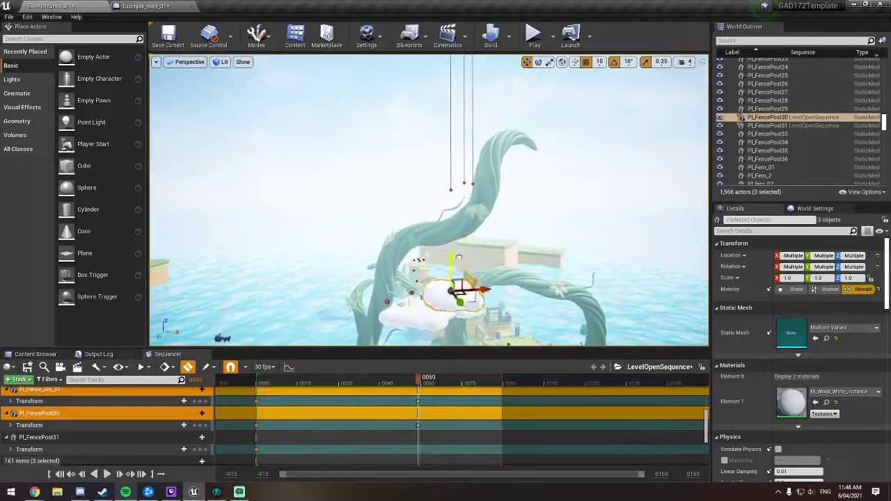
{"action": "right_click_drag", "start_coordinate": [486, 167], "coordinate": [506, 188]}
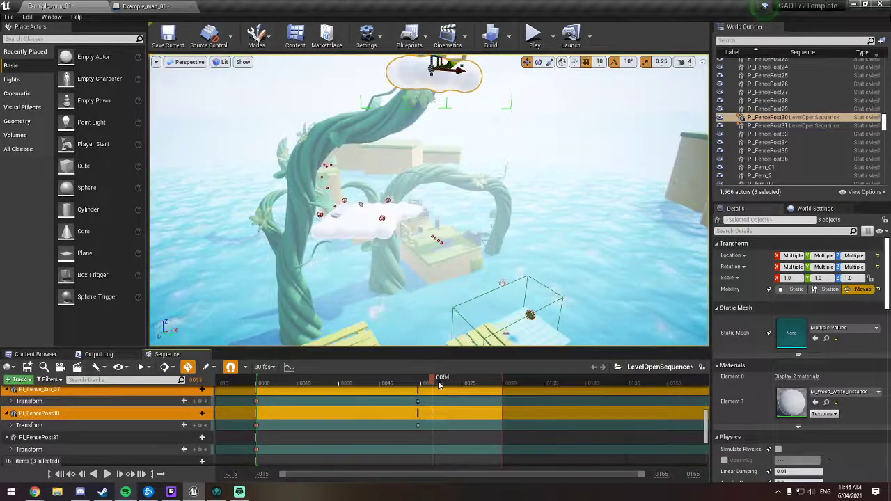
Step: Move the playhead to frame 79 and lower the fenced cloud group beside the wooden platform to key its position there
{"action": "left_click_drag", "start_coordinate": [438, 385], "coordinate": [482, 386]}
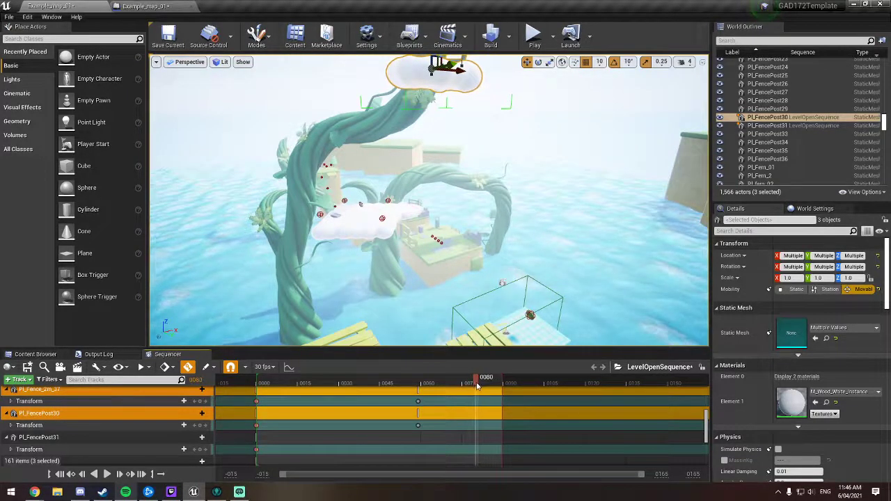
{"action": "scroll", "coordinate": [457, 166], "scroll_direction": "down", "scroll_amount": 5}
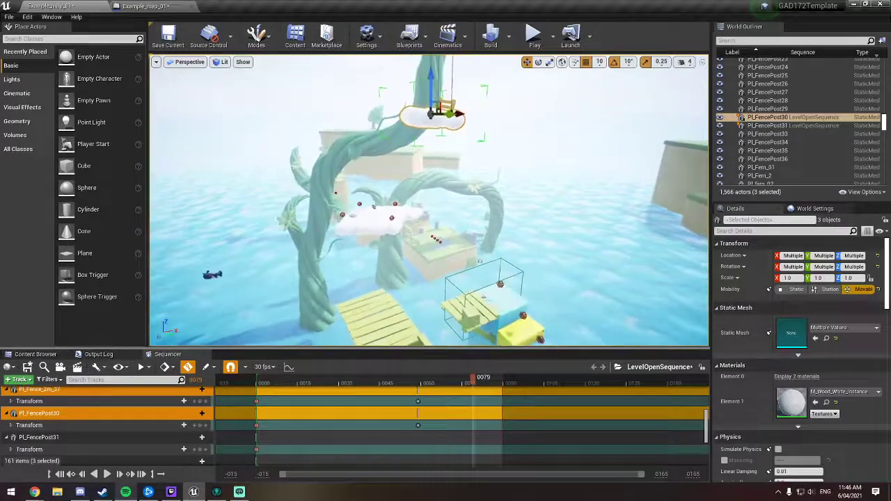
{"action": "left_click_drag", "start_coordinate": [429, 76], "coordinate": [432, 238]}
{"action": "key", "text": "w"}
{"action": "right_click_drag", "start_coordinate": [433, 238], "coordinate": [417, 160]}
{"action": "left_click_drag", "start_coordinate": [416, 161], "coordinate": [415, 163]}
Step: Move the playhead to frame 89 and raise the fenced cloud group slightly to key its rebound position
{"action": "left_click_drag", "start_coordinate": [474, 377], "coordinate": [500, 376]}
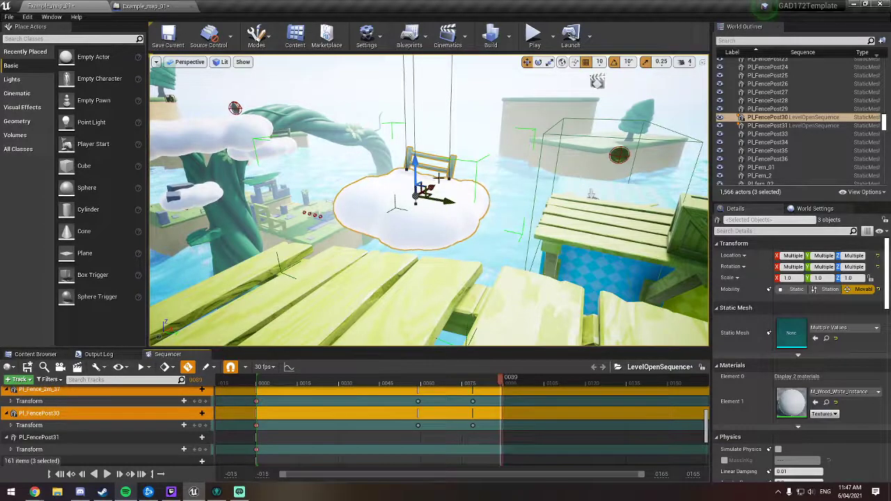
{"action": "left_click_drag", "start_coordinate": [418, 162], "coordinate": [427, 125]}
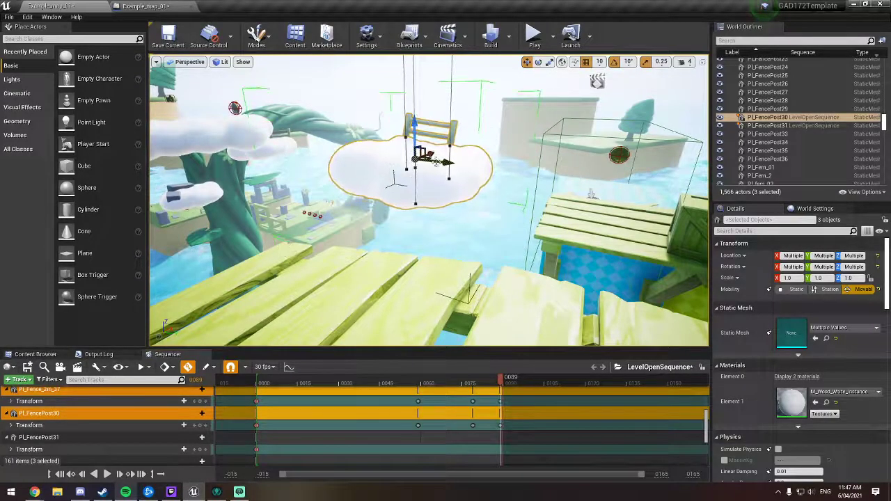
{"action": "mouse_move", "coordinate": [429, 146]}
{"action": "right_mouse_down"}
{"action": "mouse_move", "coordinate": [435, 143]}
{"action": "mouse_move", "coordinate": [359, 145]}
{"action": "mouse_move", "coordinate": [428, 146]}
{"action": "right_mouse_up"}
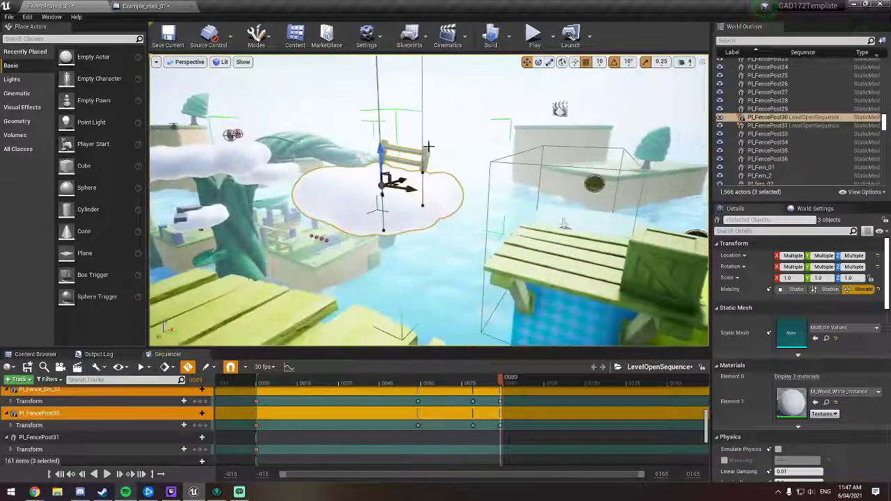
{"action": "left_click_drag", "start_coordinate": [381, 149], "coordinate": [385, 115]}
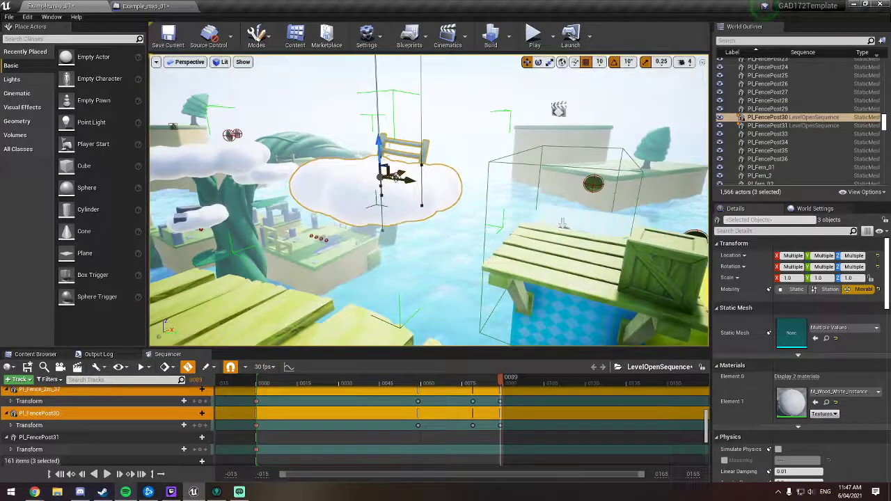
Step: Return the playhead to frame 79 and lower the fenced cloud group slightly at that key
{"action": "right_click_drag", "start_coordinate": [399, 229], "coordinate": [376, 254]}
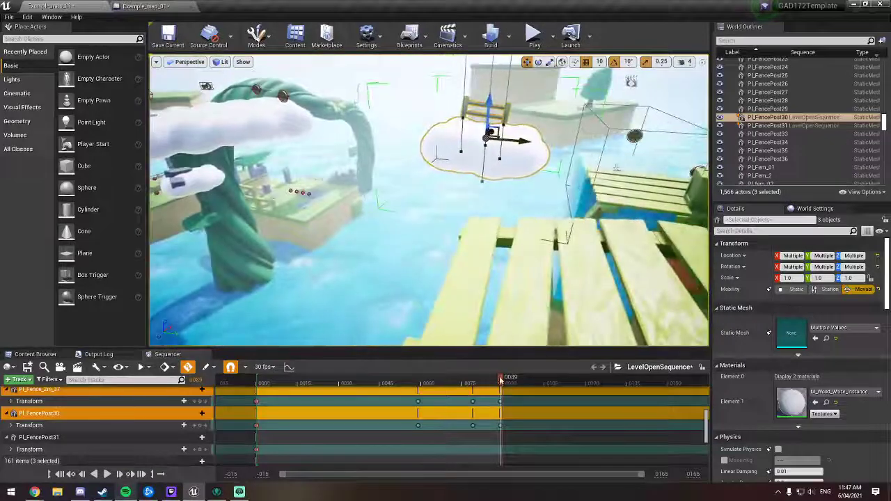
{"action": "left_click_drag", "start_coordinate": [500, 380], "coordinate": [475, 382]}
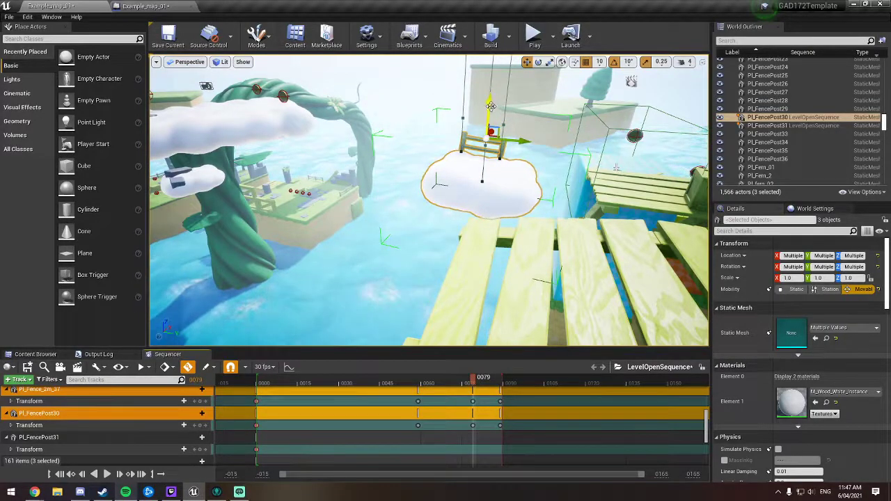
{"action": "left_click_drag", "start_coordinate": [491, 107], "coordinate": [490, 113]}
Step: Play the sequence several times from different viewpoints to check the fenced cloud group's drop and rebound
{"action": "right_click_drag", "start_coordinate": [568, 153], "coordinate": [466, 97]}
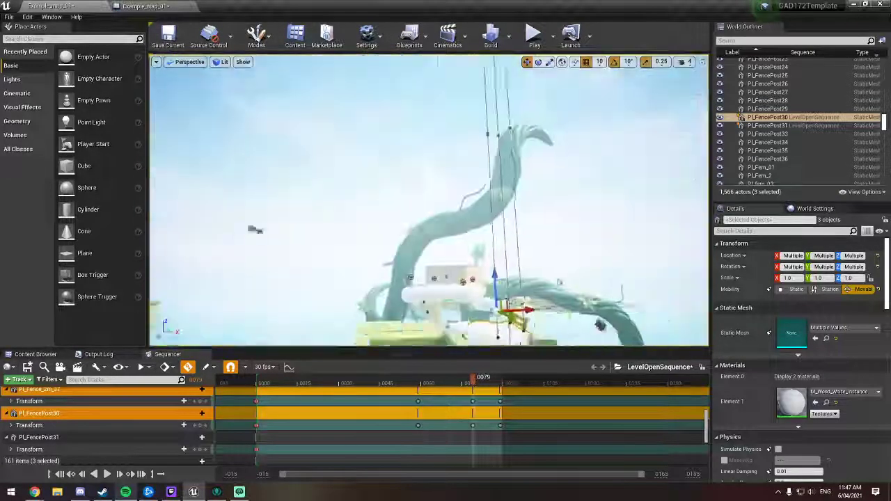
{"action": "mouse_move", "coordinate": [557, 181]}
{"action": "right_mouse_down"}
{"action": "mouse_move", "coordinate": [581, 191]}
{"action": "mouse_move", "coordinate": [592, 226]}
{"action": "mouse_move", "coordinate": [557, 181]}
{"action": "right_mouse_up"}
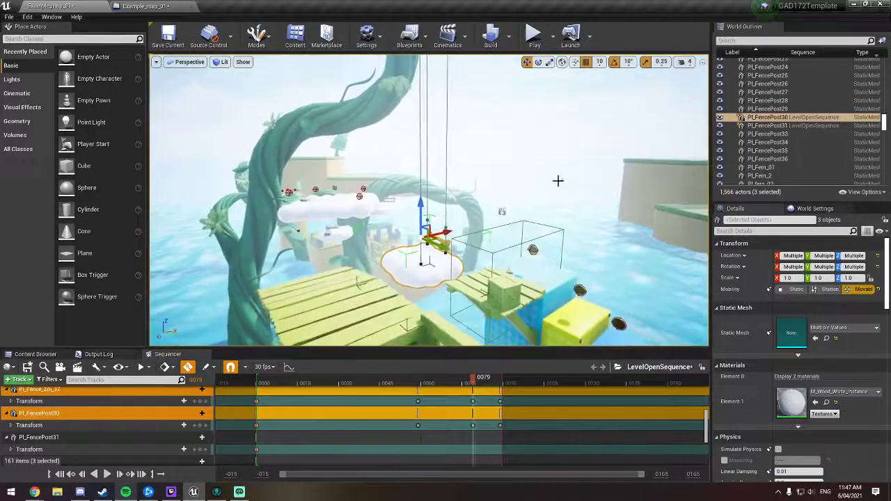
{"action": "right_click_drag", "start_coordinate": [448, 296], "coordinate": [459, 270]}
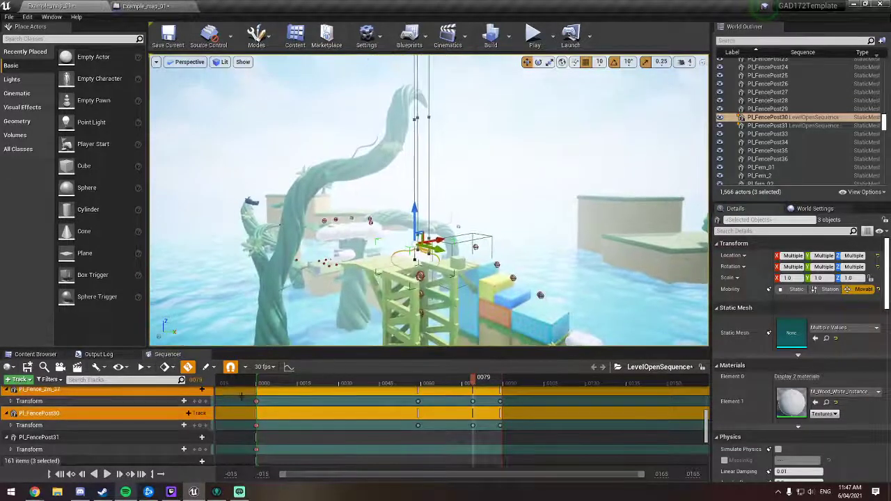
{"action": "left_click", "coordinate": [106, 473]}
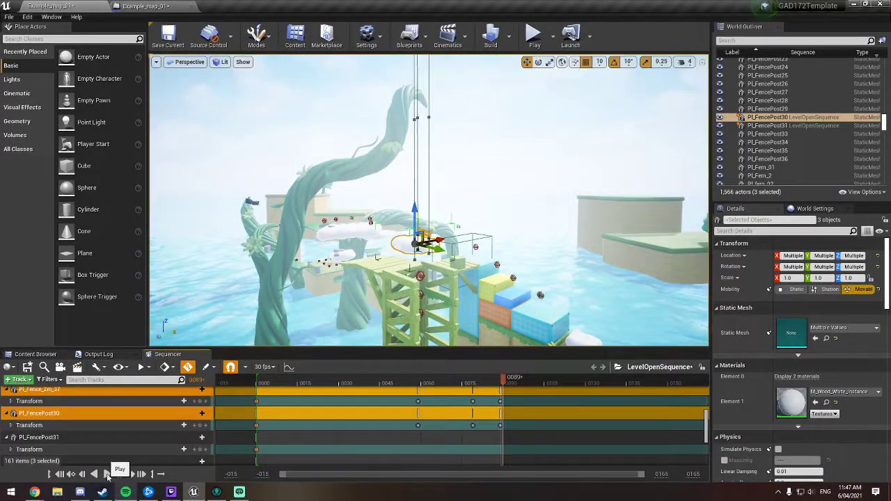
{"action": "left_click", "coordinate": [327, 380]}
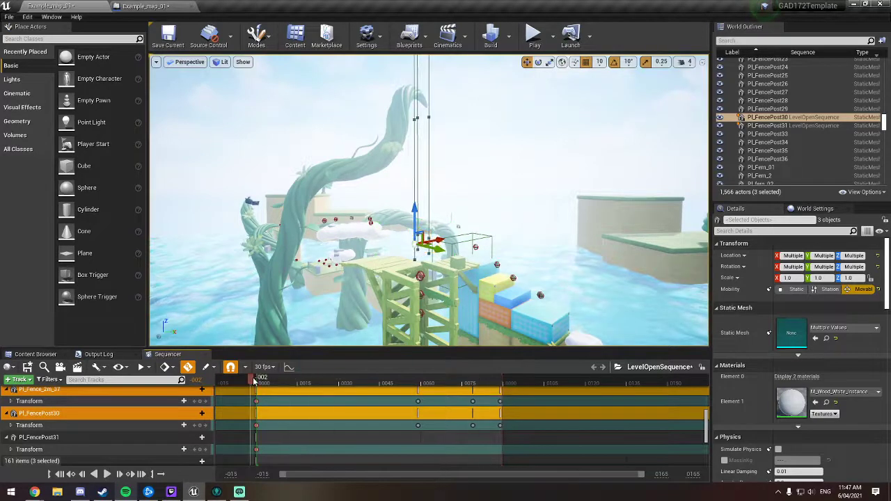
{"action": "left_click", "coordinate": [107, 474]}
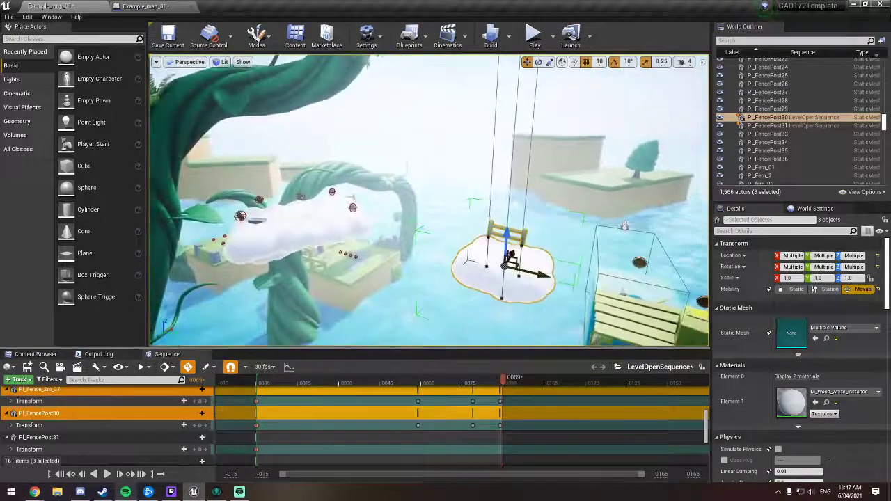
{"action": "left_click", "coordinate": [108, 474]}
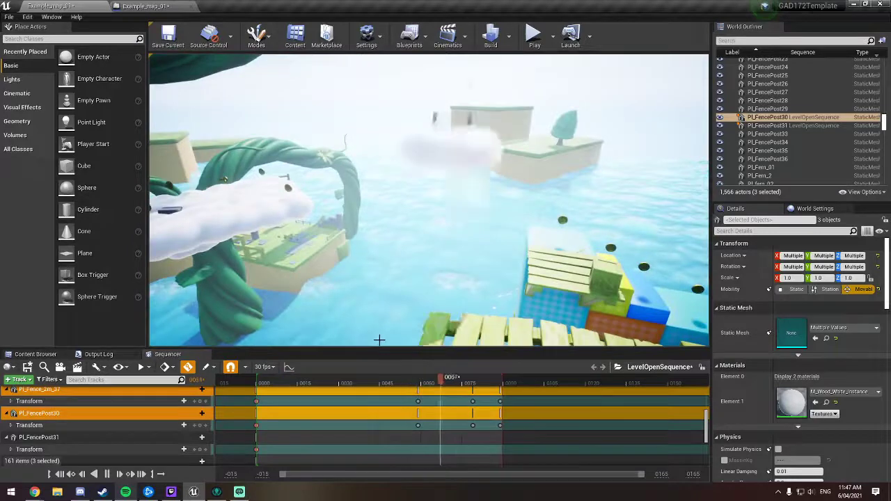
{"action": "right_click_drag", "start_coordinate": [432, 272], "coordinate": [352, 278]}
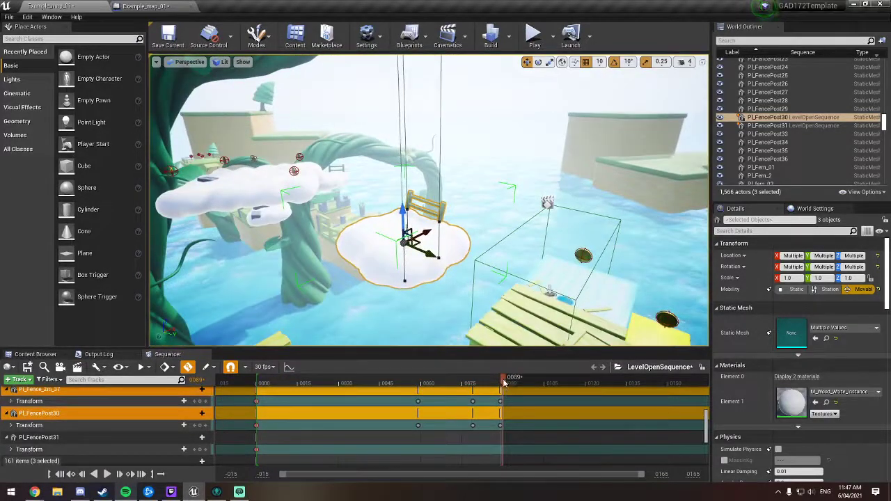
Step: Extend the Camera Cuts section and the sequence's playback end to about frame 119
{"action": "mouse_move", "coordinate": [505, 387]}
{"action": "left_mouse_down"}
{"action": "mouse_move", "coordinate": [476, 378]}
{"action": "mouse_move", "coordinate": [501, 380]}
{"action": "left_mouse_up"}
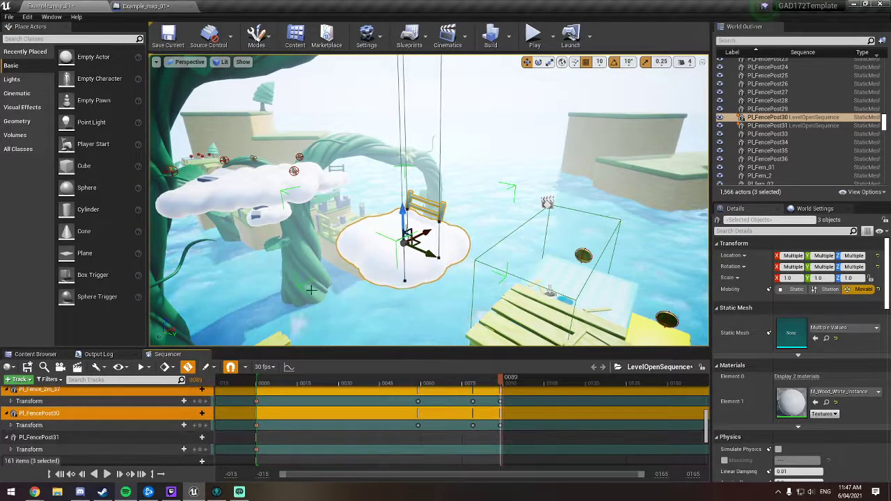
{"action": "key", "text": "s"}
{"action": "right_click_drag", "start_coordinate": [312, 289], "coordinate": [291, 290]}
{"action": "key", "text": "w"}
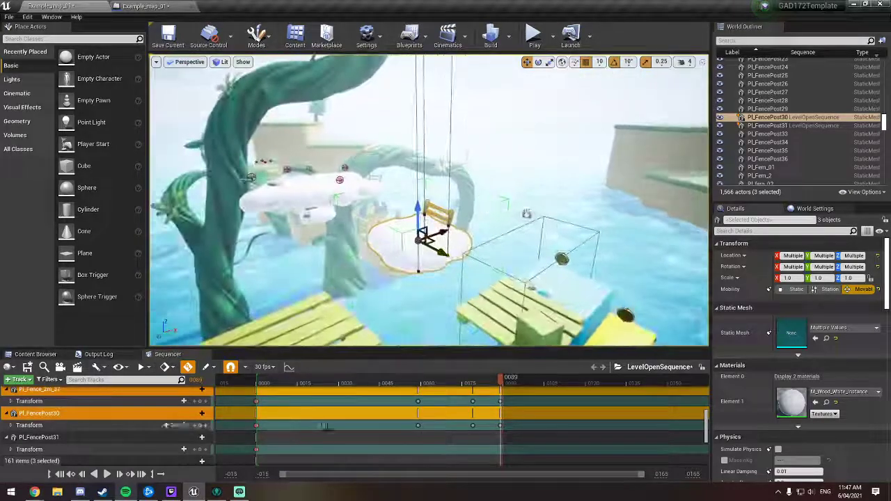
{"action": "scroll", "coordinate": [329, 428], "scroll_direction": "up", "scroll_amount": 3}
{"action": "scroll", "coordinate": [329, 432], "scroll_direction": "up", "scroll_amount": 5}
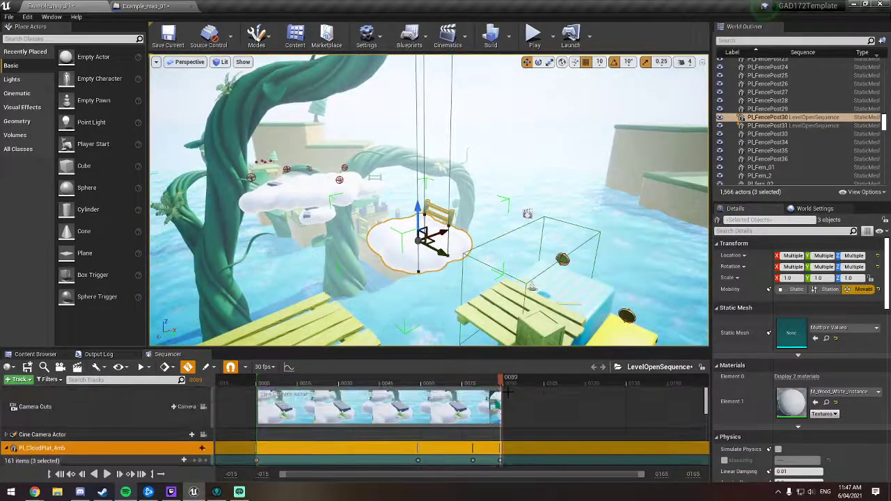
{"action": "left_click_drag", "start_coordinate": [501, 394], "coordinate": [586, 401]}
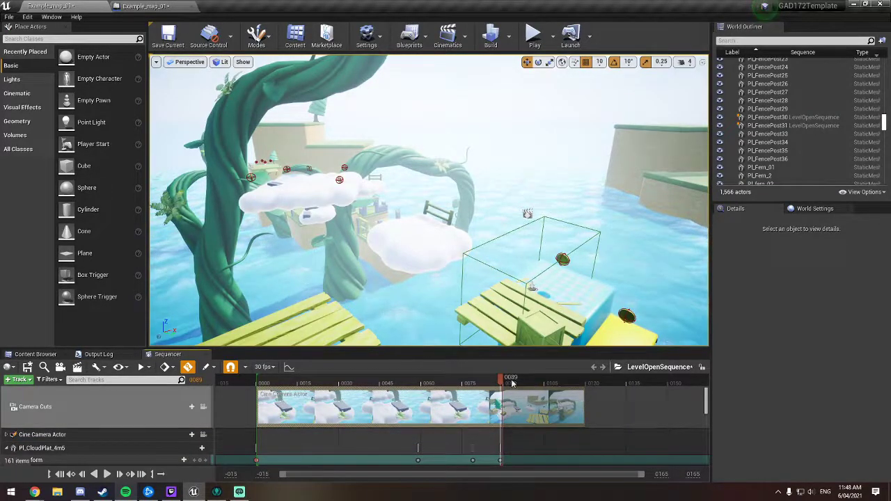
{"action": "left_click_drag", "start_coordinate": [530, 385], "coordinate": [576, 382]}
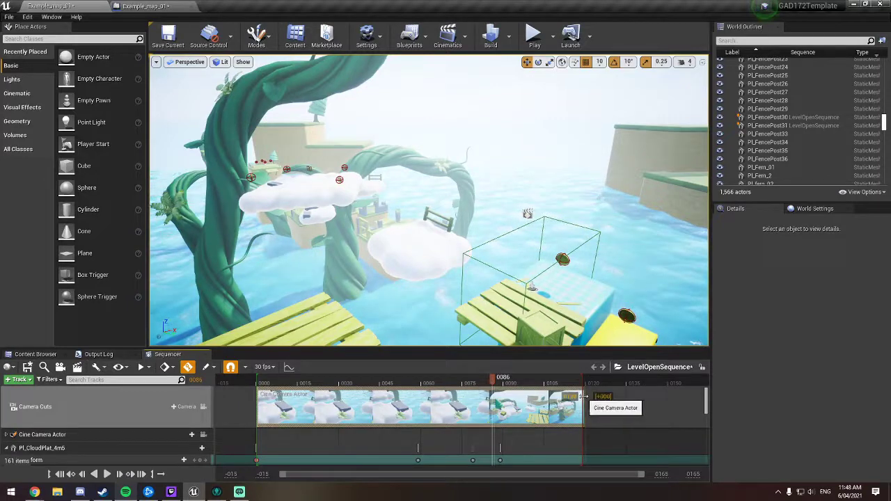
{"action": "left_click_drag", "start_coordinate": [585, 396], "coordinate": [582, 396]}
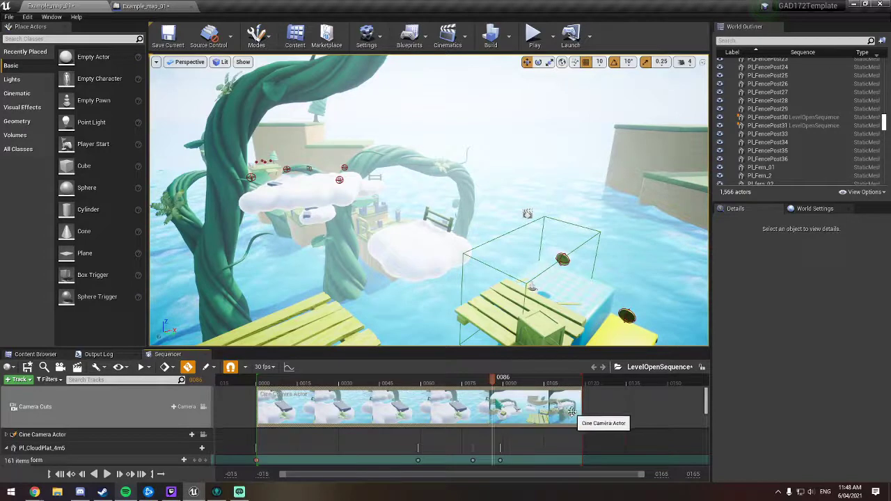
Step: Move the last transform keys of Pl_CloudPlat_4m5, Pl_Fence_2m_37 and Pl_FencePost30 to frame 99
{"action": "scroll", "coordinate": [514, 434], "scroll_direction": "down", "scroll_amount": 2}
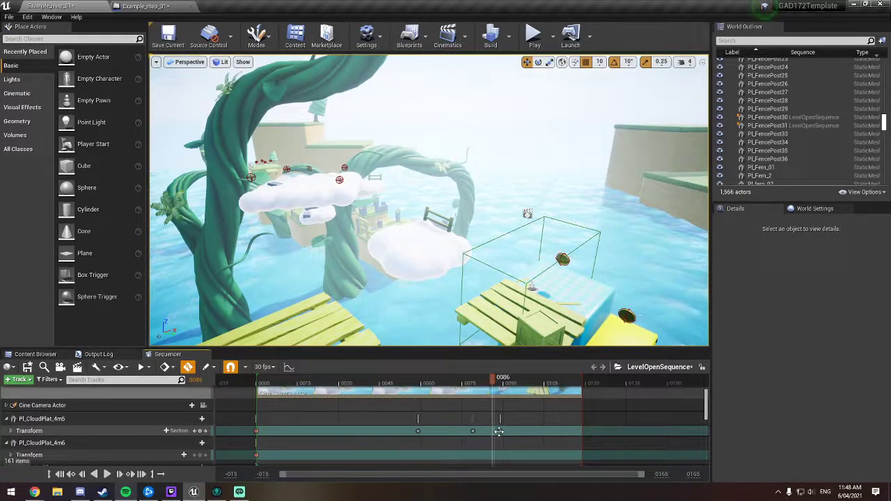
{"action": "scroll", "coordinate": [499, 431], "scroll_direction": "up", "scroll_amount": 1}
{"action": "left_click_drag", "start_coordinate": [500, 446], "coordinate": [516, 446]}
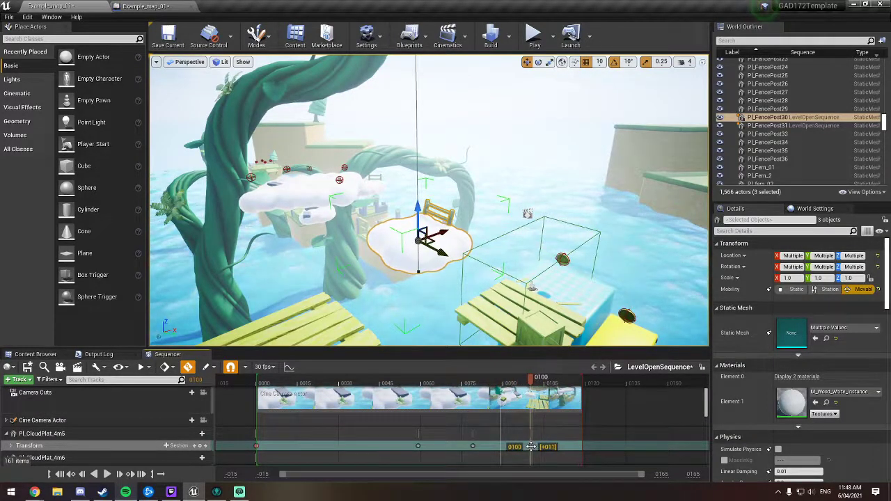
{"action": "scroll", "coordinate": [544, 446], "scroll_direction": "down", "scroll_amount": 5}
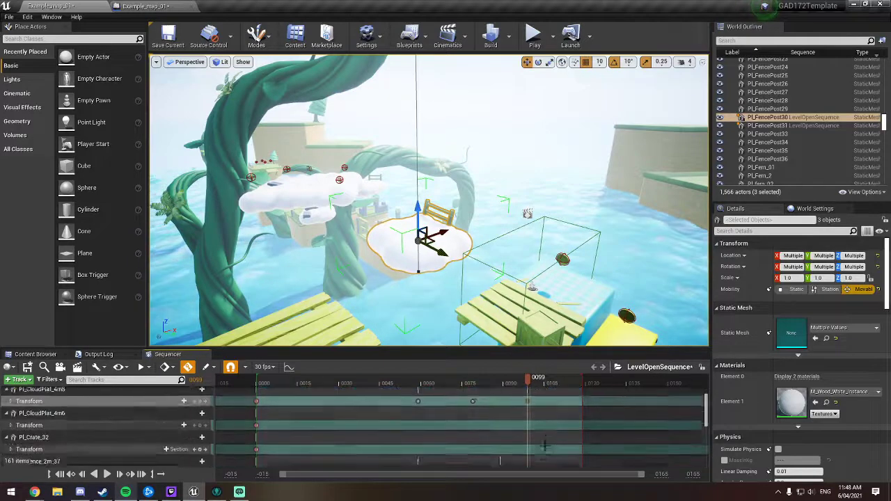
{"action": "scroll", "coordinate": [546, 444], "scroll_direction": "up", "scroll_amount": 6}
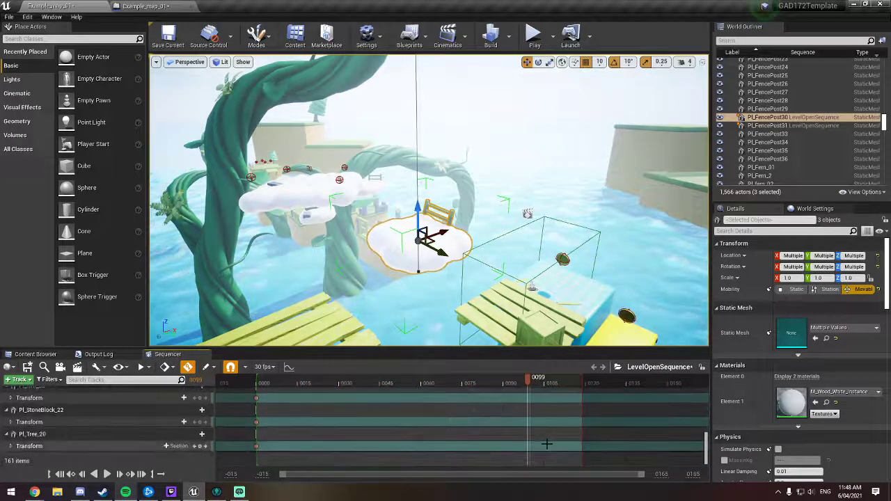
{"action": "scroll", "coordinate": [539, 446], "scroll_direction": "down", "scroll_amount": 4}
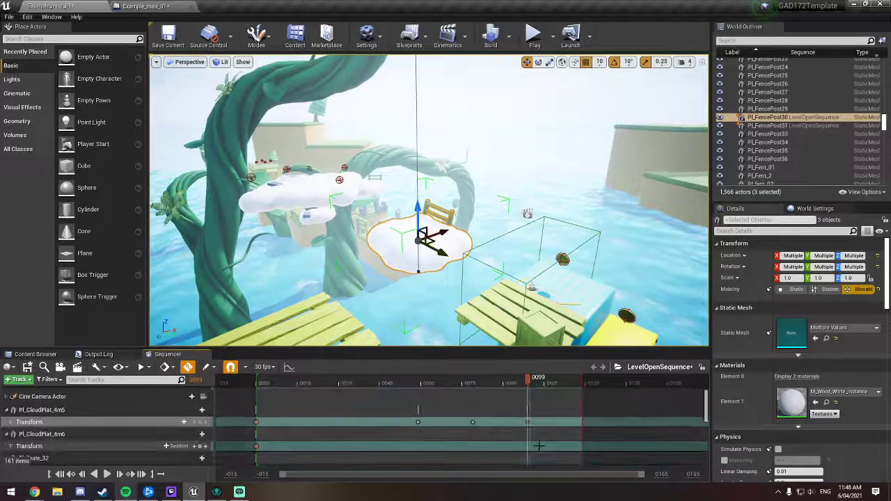
{"action": "left_click_drag", "start_coordinate": [499, 449], "coordinate": [526, 431]}
{"action": "scroll", "coordinate": [523, 446], "scroll_direction": "down", "scroll_amount": 2}
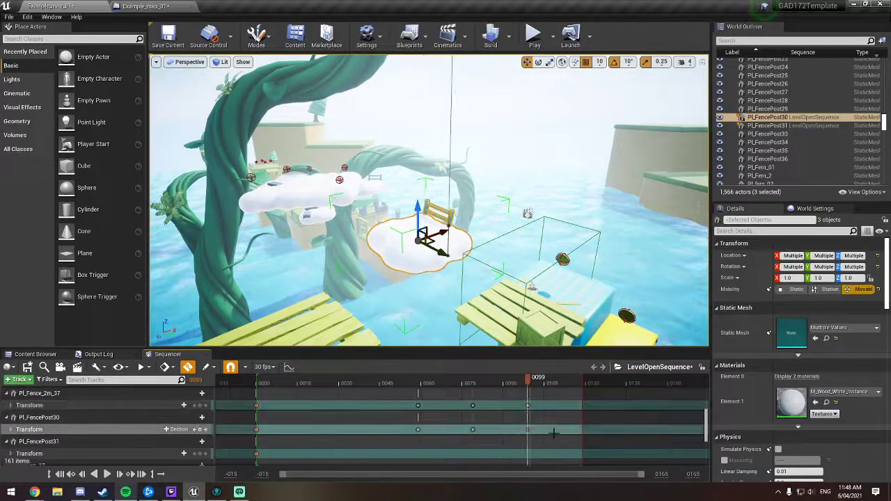
Step: Play the sequence from about frame 53 to review the retimed cloud movement
{"action": "scroll", "coordinate": [554, 433], "scroll_direction": "up", "scroll_amount": 5}
{"action": "left_click_drag", "start_coordinate": [530, 379], "coordinate": [403, 385]}
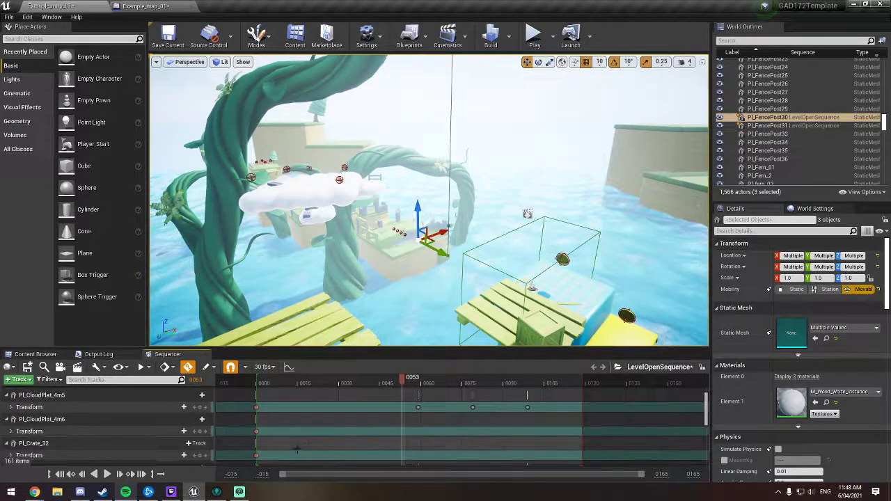
{"action": "left_click", "coordinate": [105, 474]}
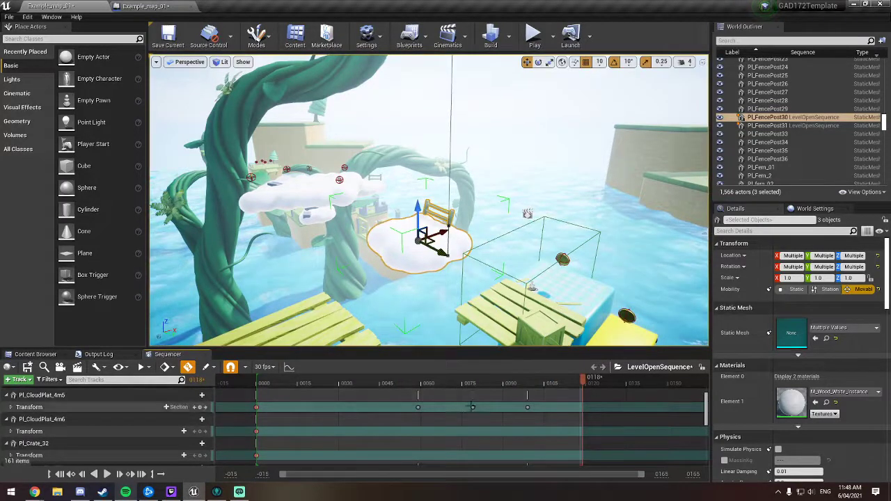
Step: Save the sequence and move the middle transform keys of Pl_CloudPlat_4m5, Pl_Fence_2m_37 and Pl_FencePost30 from frame 79 to frame 85
{"action": "left_click", "coordinate": [401, 377]}
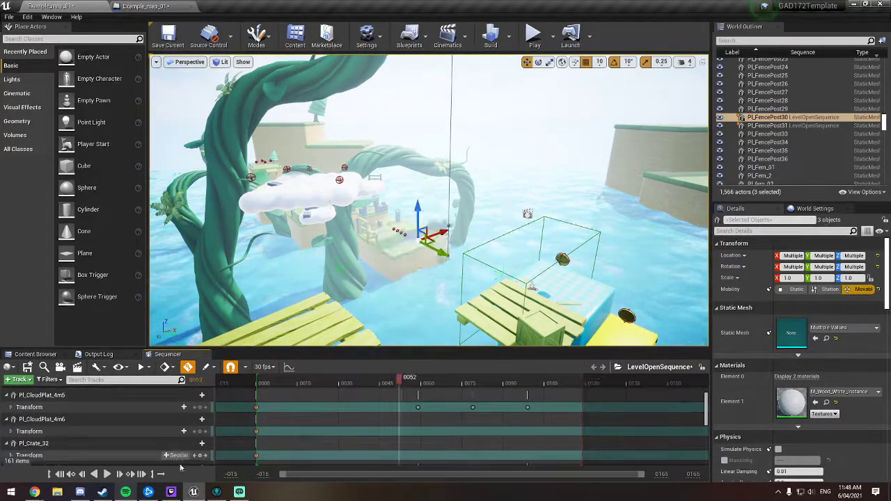
{"action": "left_click", "coordinate": [105, 474]}
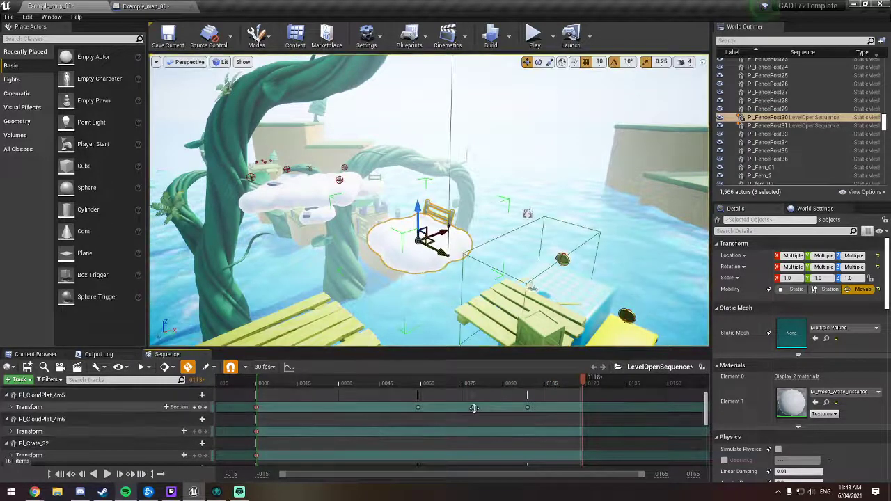
{"action": "left_click_drag", "start_coordinate": [473, 408], "coordinate": [474, 408]}
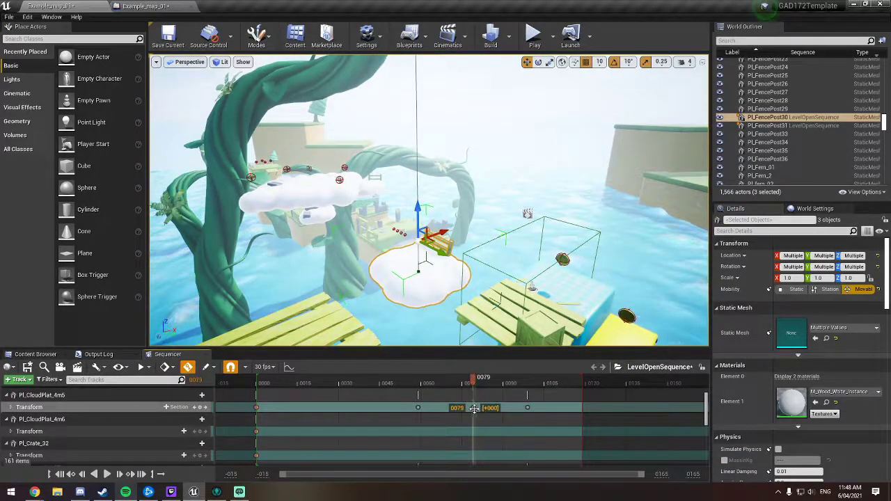
{"action": "key", "text": "ctrl+s"}
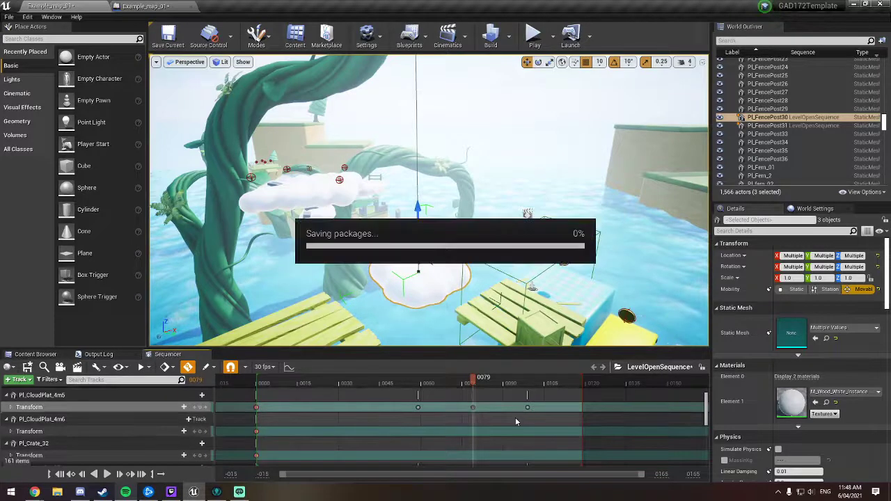
{"action": "scroll", "coordinate": [515, 414], "scroll_direction": "down", "scroll_amount": 1}
{"action": "scroll", "coordinate": [515, 414], "scroll_direction": "down", "scroll_amount": 1}
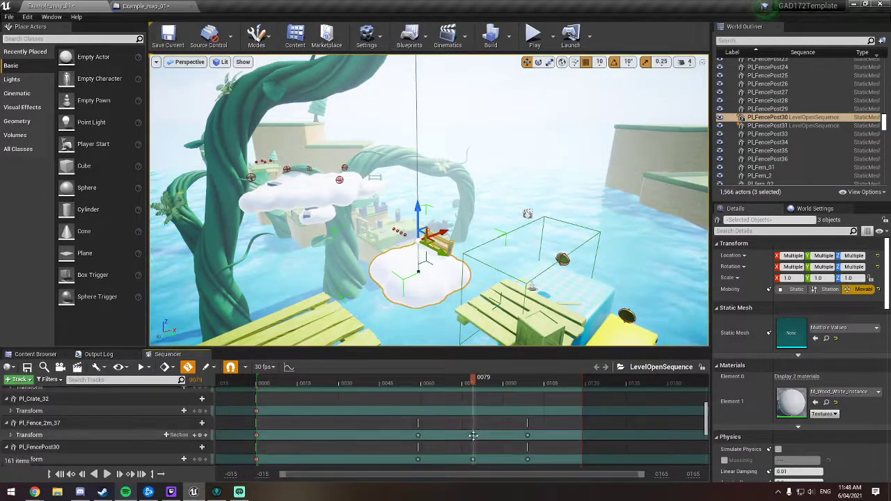
{"action": "scroll", "coordinate": [480, 449], "scroll_direction": "up", "scroll_amount": 3}
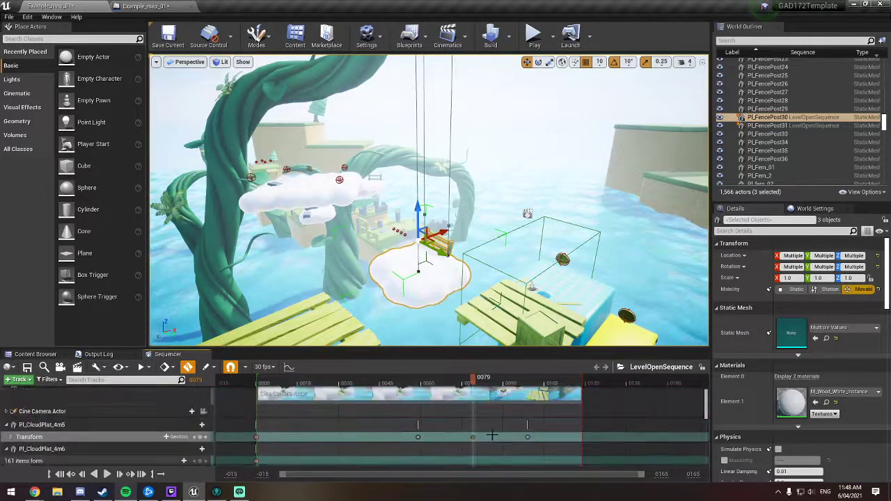
{"action": "left_click_drag", "start_coordinate": [473, 437], "coordinate": [487, 437]}
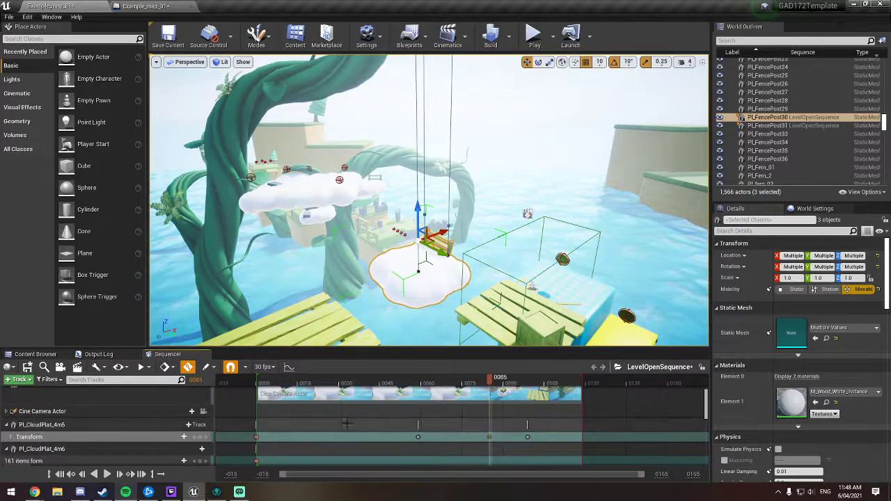
Step: Play the sequence, including from frame 51, to review the fenced cloud group's slower rebound
{"action": "left_click", "coordinate": [140, 369]}
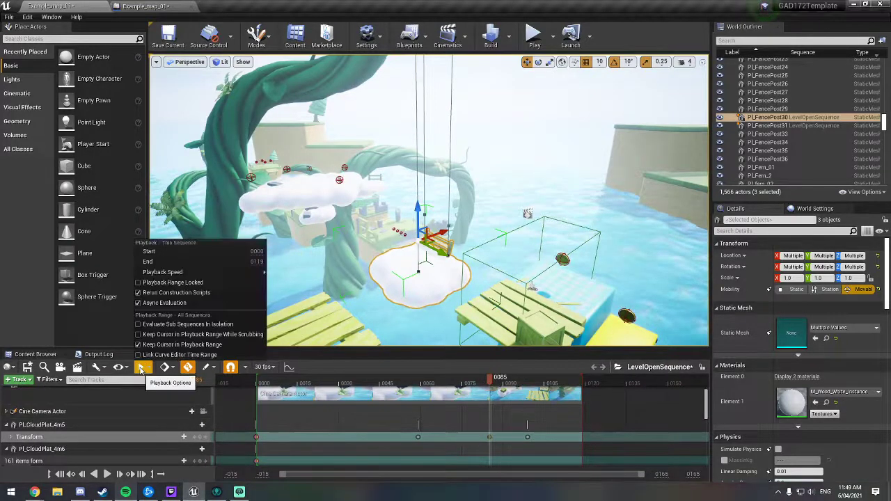
{"action": "left_click", "coordinate": [107, 474]}
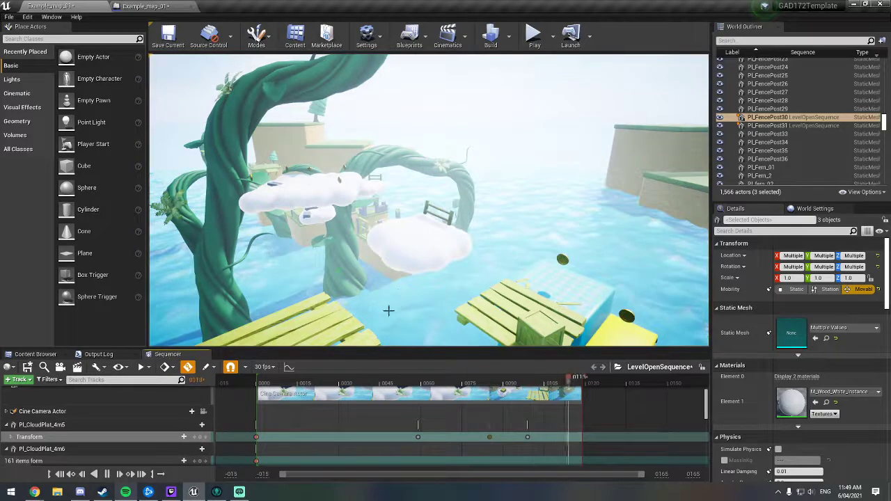
{"action": "left_click", "coordinate": [398, 382]}
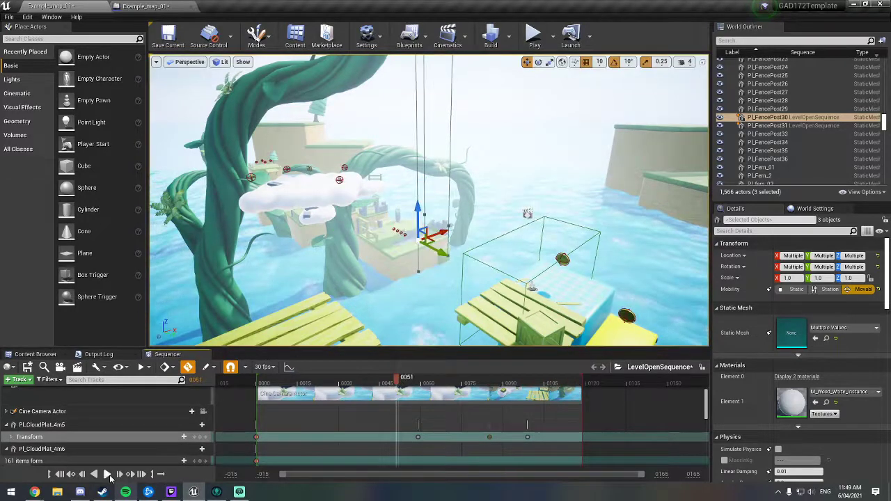
{"action": "left_click", "coordinate": [106, 474]}
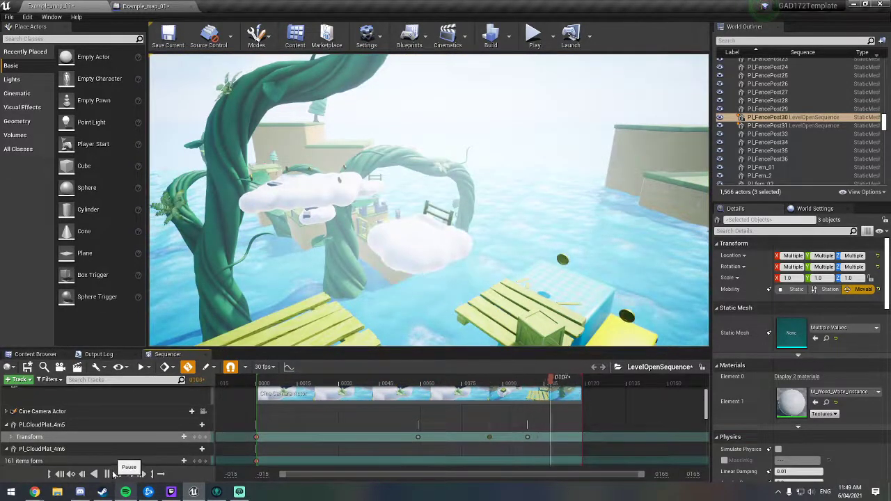
Step: Move the second transform keys of Pl_CloudPlat_4m5, Pl_Fence_2m_37 and Pl_FencePost30 to frame 71
{"action": "left_click", "coordinate": [416, 437]}
{"action": "scroll", "coordinate": [420, 424], "scroll_direction": "down", "scroll_amount": 5}
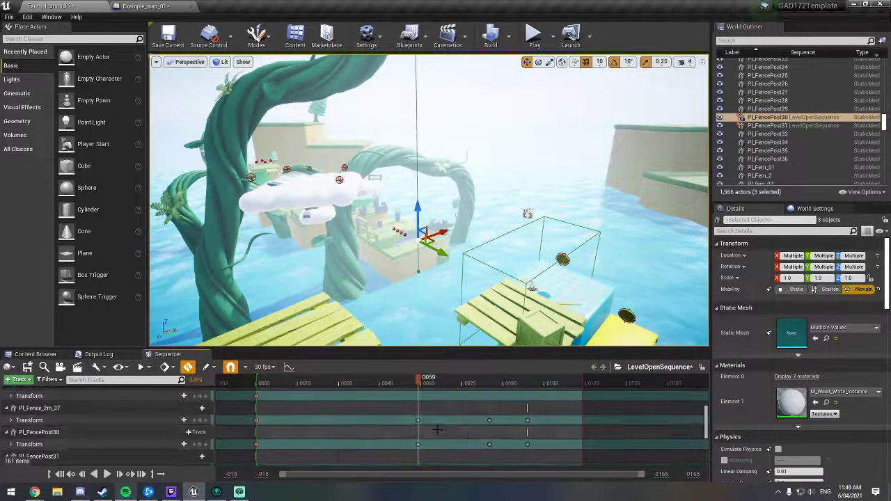
{"action": "scroll", "coordinate": [420, 420], "scroll_direction": "up", "scroll_amount": 5}
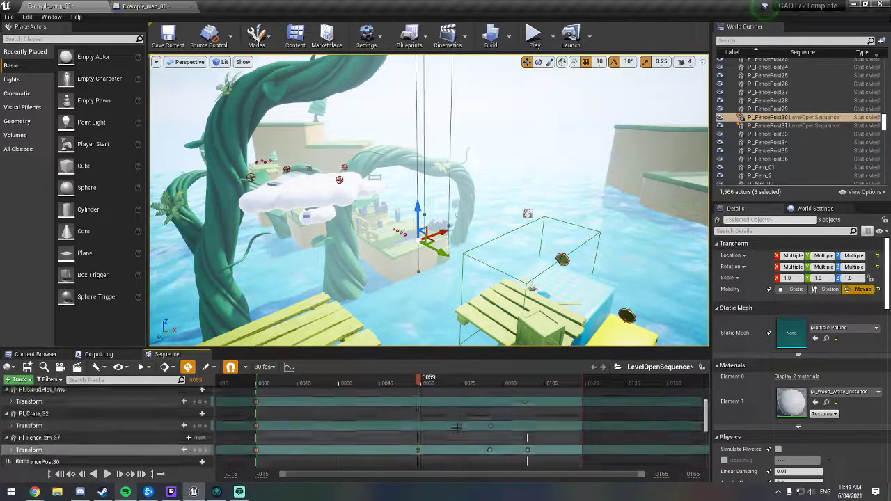
{"action": "left_click_drag", "start_coordinate": [439, 437], "coordinate": [456, 437]}
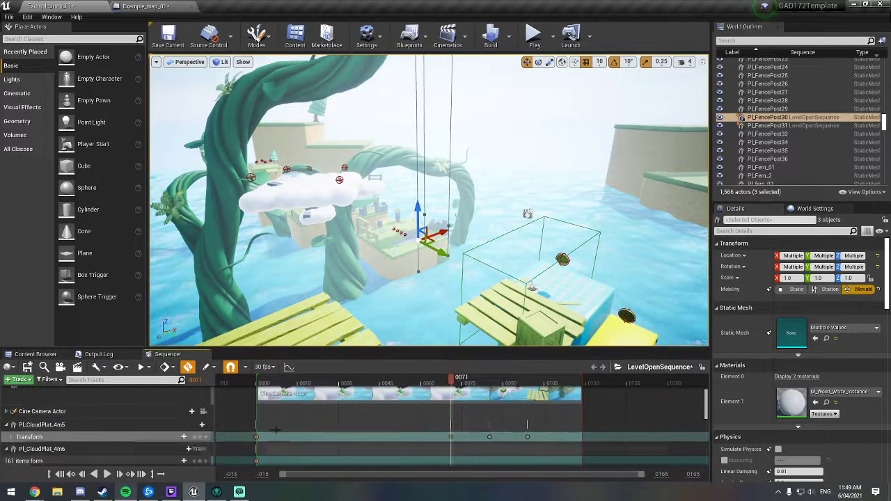
Step: Play the sequence to check the fenced cloud group's drop with its adjusted key spacing
{"action": "left_click", "coordinate": [104, 474]}
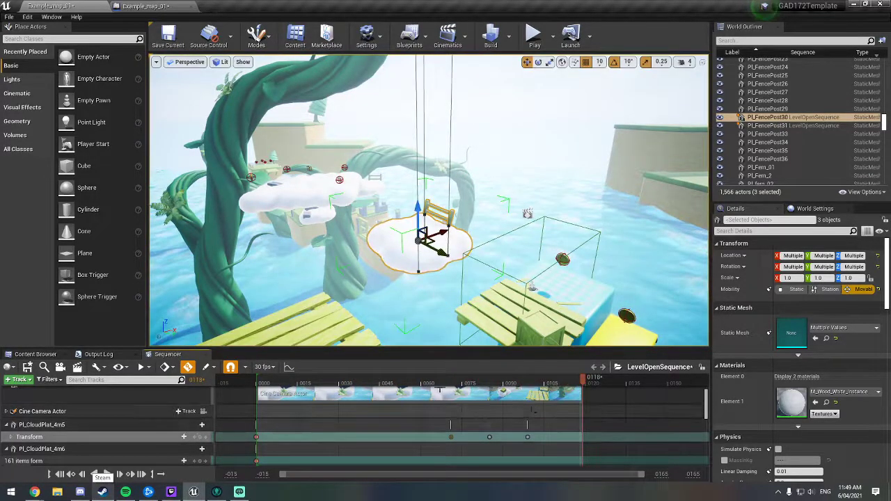
{"action": "right_click_drag", "start_coordinate": [383, 314], "coordinate": [345, 316]}
{"action": "key", "text": "s"}
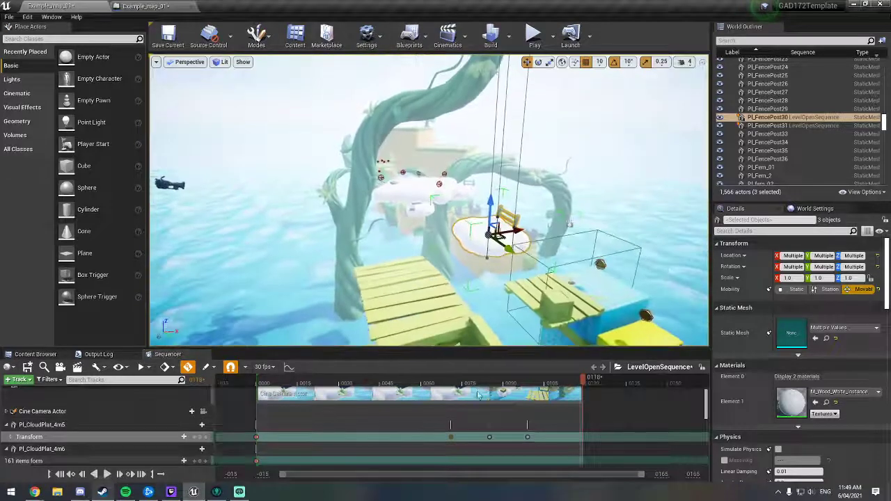
Step: Set the playhead to frame 71 and select the cloud group containing Pl_CloudPlat_4m6 and Pl_Crate_32
{"action": "left_click_drag", "start_coordinate": [583, 385], "coordinate": [454, 387]}
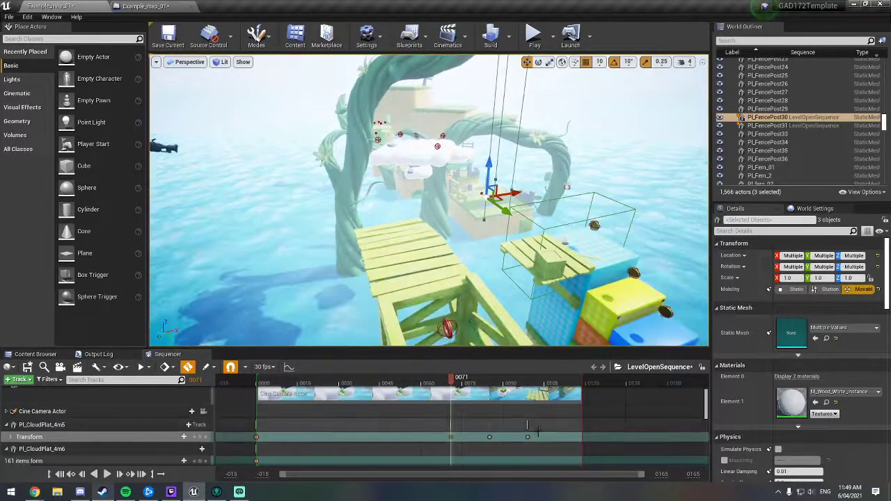
{"action": "scroll", "coordinate": [543, 434], "scroll_direction": "down", "scroll_amount": 5}
{"action": "scroll", "coordinate": [543, 435], "scroll_direction": "up", "scroll_amount": 8}
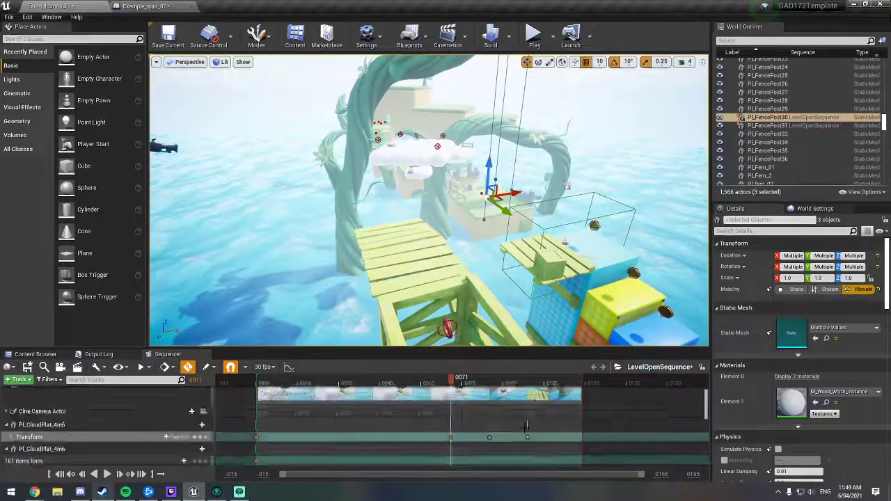
{"action": "right_click_drag", "start_coordinate": [405, 270], "coordinate": [406, 143]}
{"action": "scroll", "coordinate": [771, 167], "scroll_direction": "up", "scroll_amount": 5}
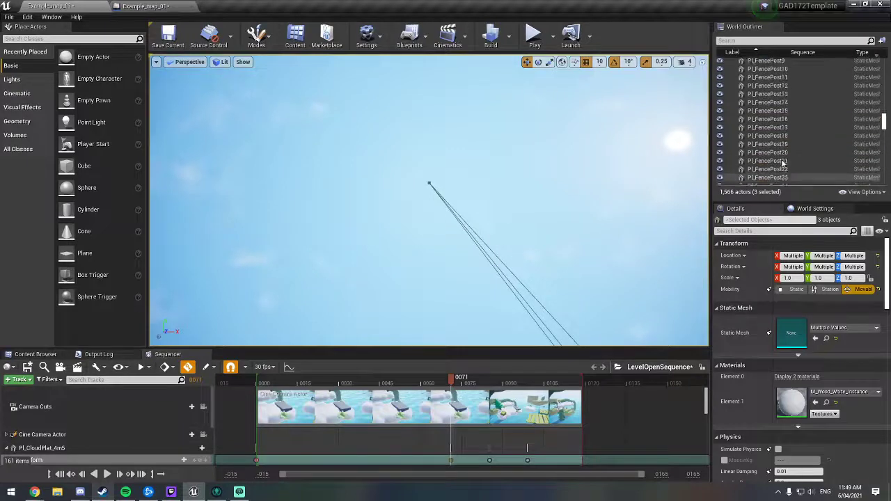
{"action": "scroll", "coordinate": [61, 423], "scroll_direction": "down", "scroll_amount": 4}
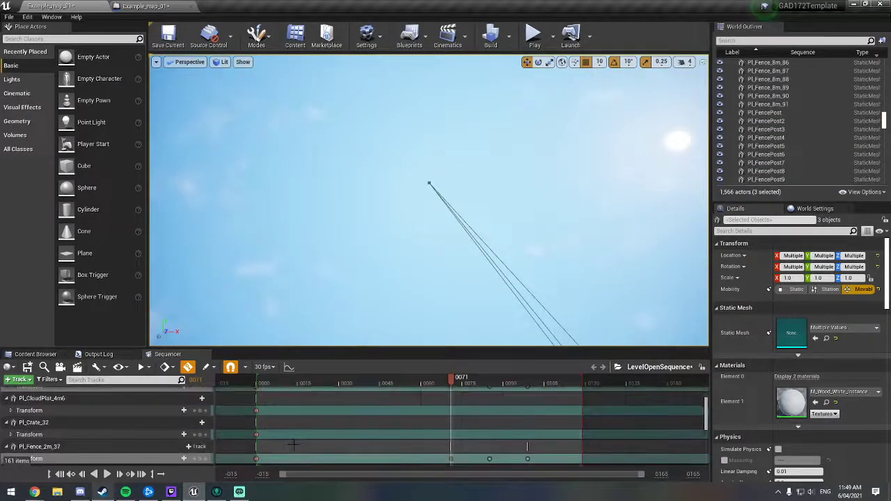
{"action": "left_click", "coordinate": [77, 434]}
{"action": "left_click", "coordinate": [82, 424]}
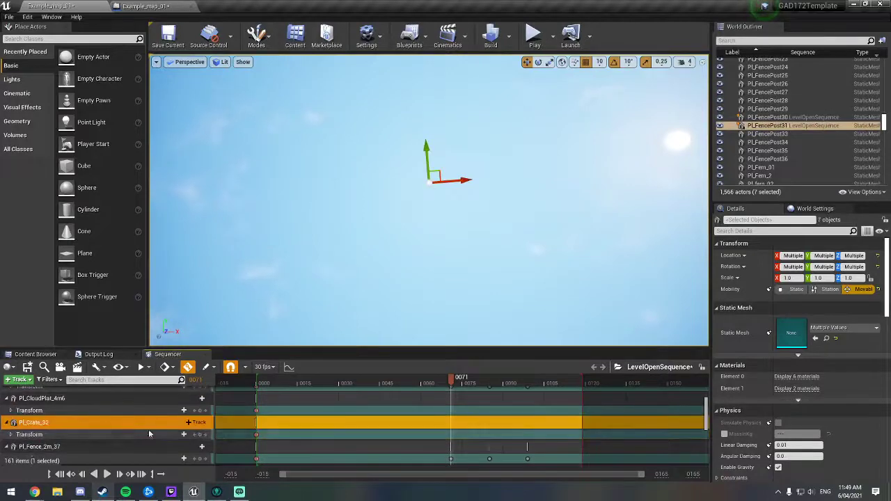
Step: Focus on the selected tree-and-crate cloud group and move it down vertically at frame 71 to key its drop
{"action": "right_click_drag", "start_coordinate": [459, 249], "coordinate": [461, 404]}
{"action": "key", "text": "f"}
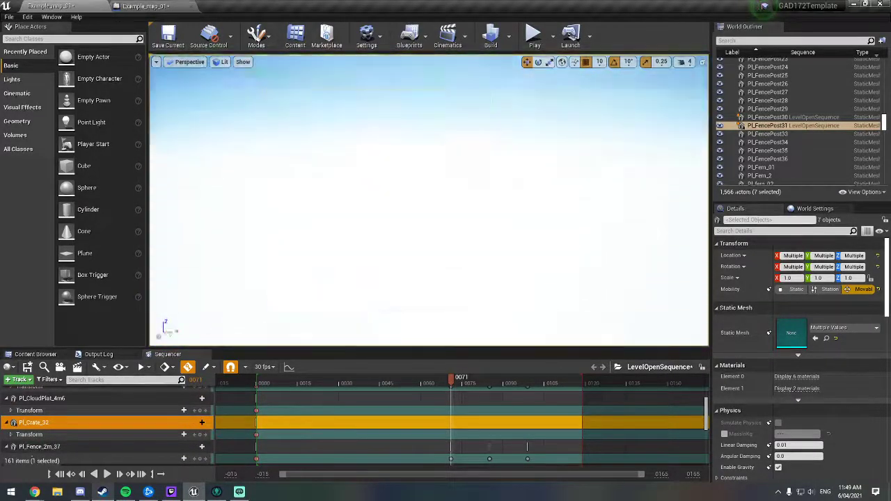
{"action": "right_click_drag", "start_coordinate": [445, 251], "coordinate": [445, 292]}
{"action": "scroll", "coordinate": [445, 292], "scroll_direction": "up", "scroll_amount": 6}
{"action": "right_click_drag", "start_coordinate": [448, 199], "coordinate": [522, 233]}
{"action": "key", "text": "s"}
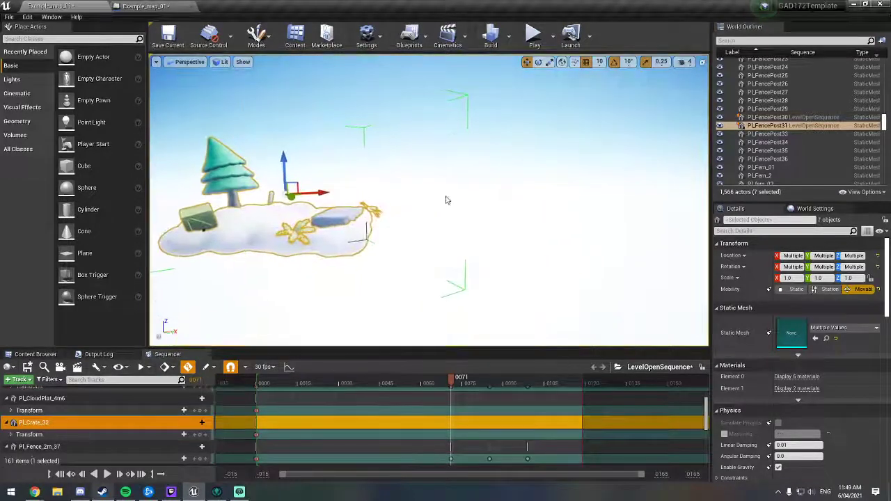
{"action": "left_click", "coordinate": [381, 194]}
{"action": "mouse_move", "coordinate": [380, 193]}
{"action": "right_mouse_down"}
{"action": "mouse_move", "coordinate": [319, 185]}
{"action": "mouse_move", "coordinate": [418, 183]}
{"action": "mouse_move", "coordinate": [358, 188]}
{"action": "mouse_move", "coordinate": [361, 279]}
{"action": "mouse_move", "coordinate": [369, 191]}
{"action": "right_mouse_up"}
{"action": "key", "text": "s"}
{"action": "key", "text": "s"}
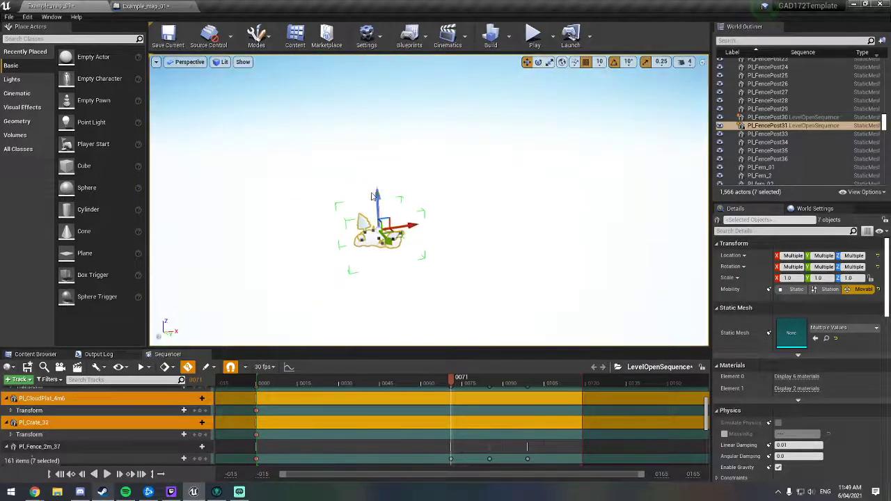
{"action": "left_click_drag", "start_coordinate": [377, 194], "coordinate": [418, 389]}
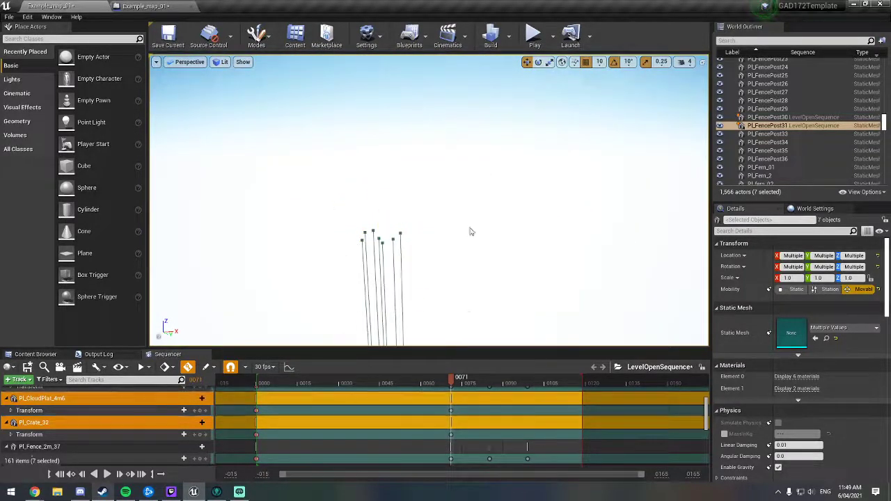
Step: Lower the tree-and-crate cloud group further towards the level at frame 71, undoing unwanted moves
{"action": "right_click_drag", "start_coordinate": [471, 232], "coordinate": [471, 345]}
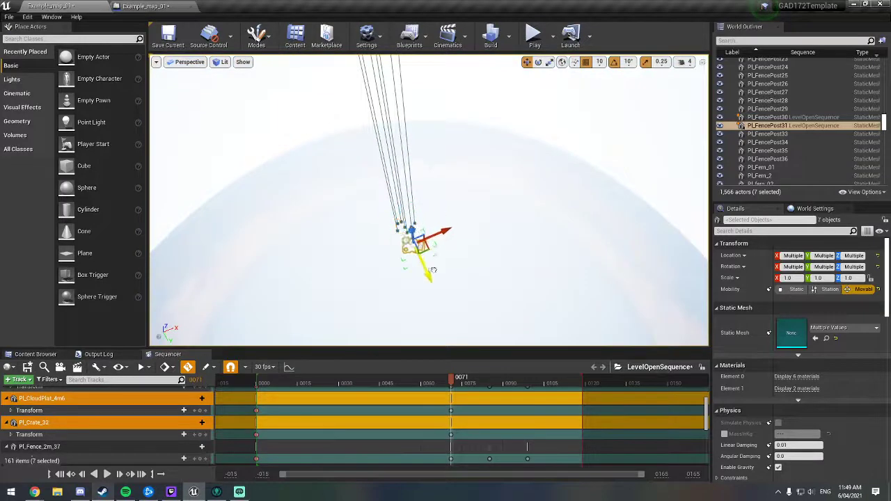
{"action": "left_click_drag", "start_coordinate": [433, 270], "coordinate": [403, 279]}
{"action": "right_click_drag", "start_coordinate": [407, 186], "coordinate": [420, 203]}
{"action": "key", "text": "ctrl+z"}
{"action": "right_click_drag", "start_coordinate": [281, 167], "coordinate": [285, 212]}
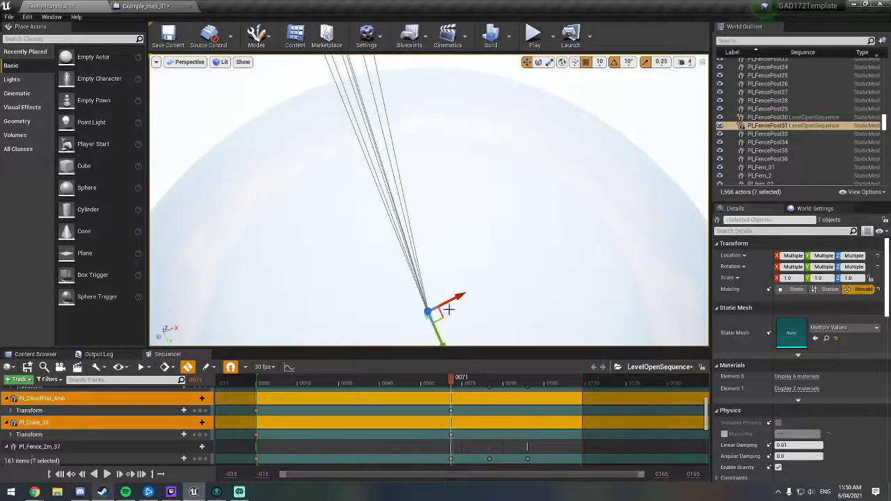
{"action": "key", "text": "f"}
{"action": "left_click_drag", "start_coordinate": [432, 191], "coordinate": [430, 316]}
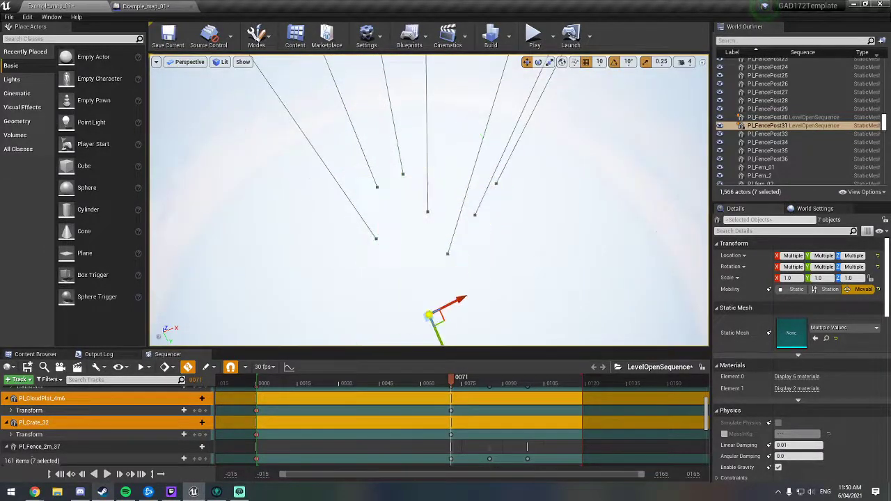
{"action": "key", "text": "ctrl+z"}
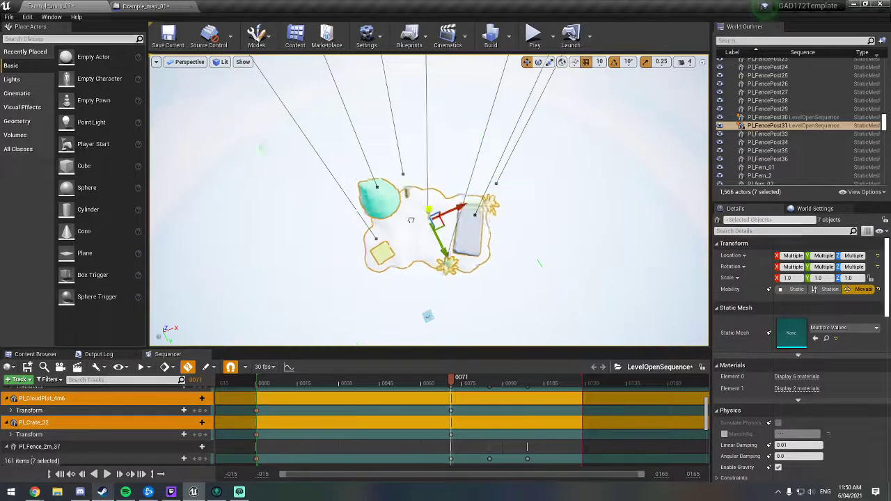
Step: Readjust the tree-and-crate cloud group's height along the vertical axis at frame 71 and inspect its motion path
{"action": "left_click_drag", "start_coordinate": [426, 195], "coordinate": [341, 288]}
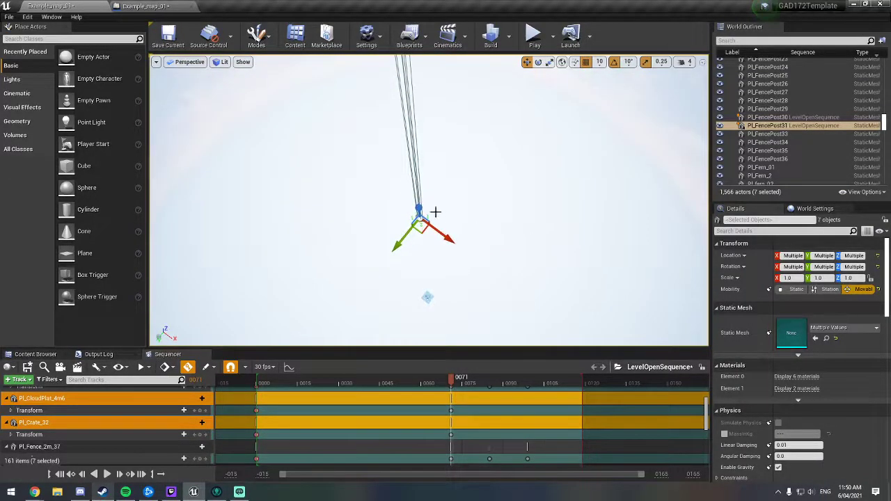
{"action": "key", "text": "f"}
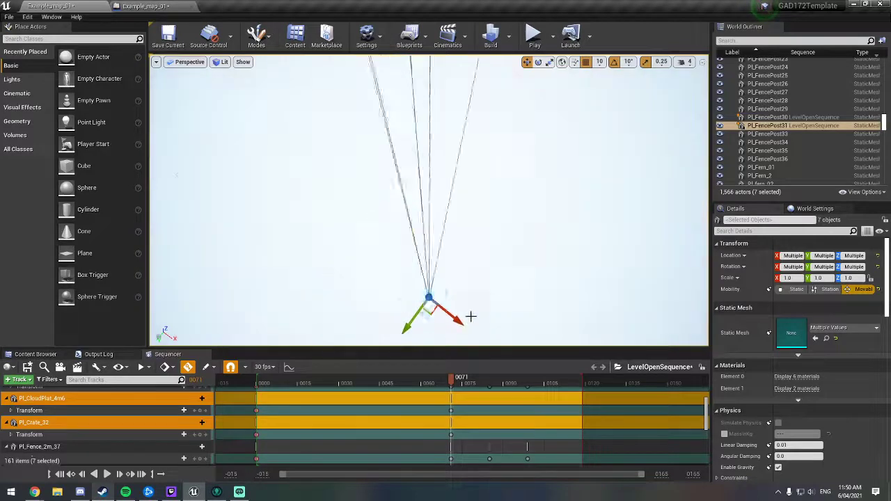
{"action": "key", "text": "s"}
{"action": "right_click_drag", "start_coordinate": [494, 274], "coordinate": [495, 248]}
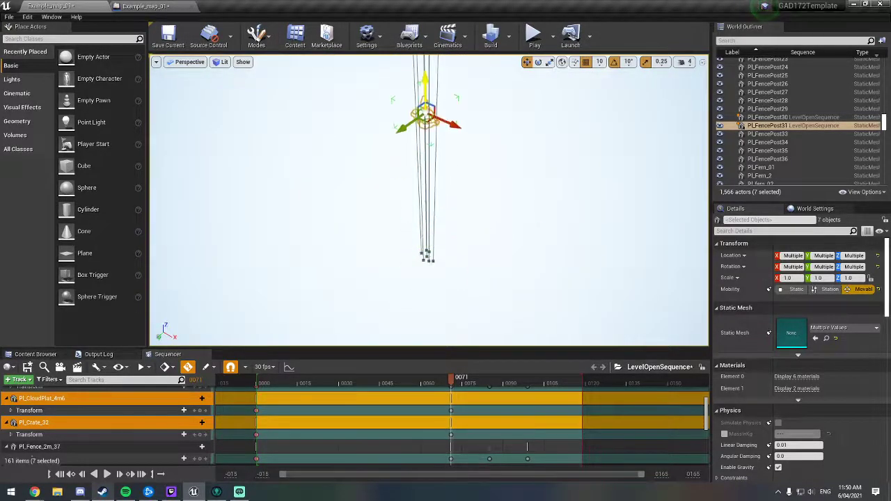
{"action": "left_click_drag", "start_coordinate": [426, 83], "coordinate": [425, 80]}
{"action": "right_click_drag", "start_coordinate": [416, 155], "coordinate": [398, 122]}
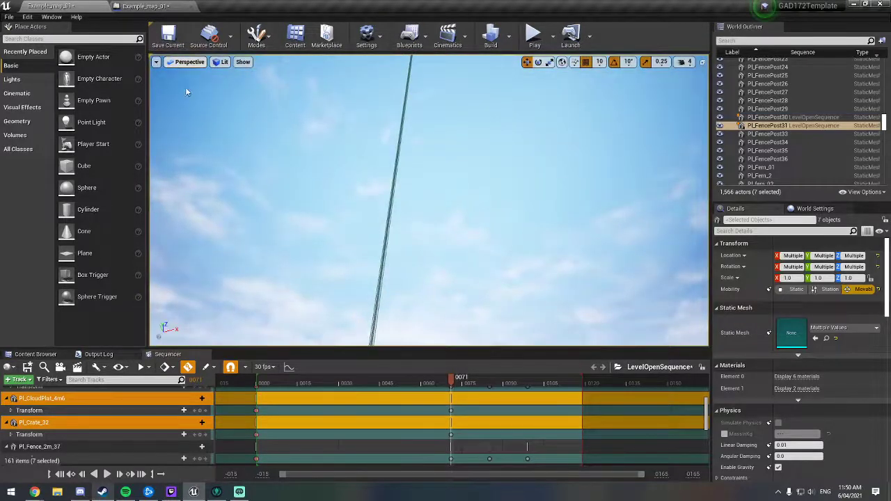
Step: In the left orthographic view, raise the tree-and-crate cloud group vertically from below the level to just above it at frame 71
{"action": "left_click", "coordinate": [182, 61]}
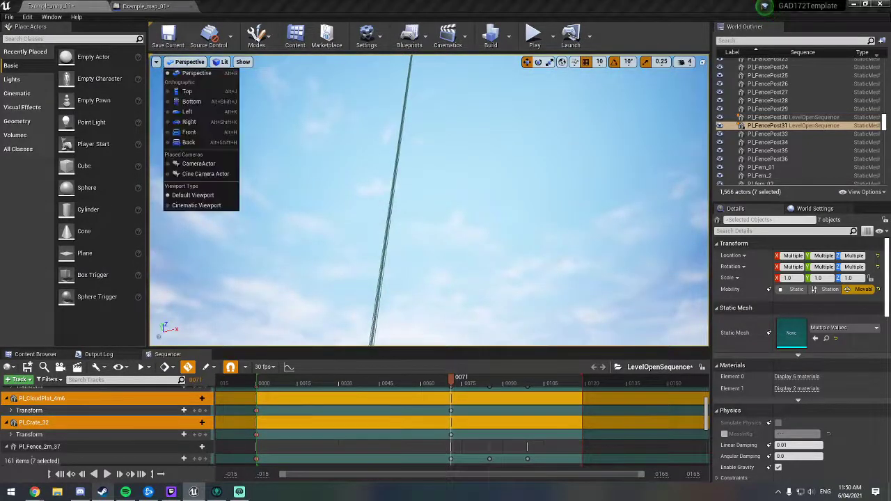
{"action": "left_click", "coordinate": [186, 111]}
{"action": "scroll", "coordinate": [438, 226], "scroll_direction": "down", "scroll_amount": 8}
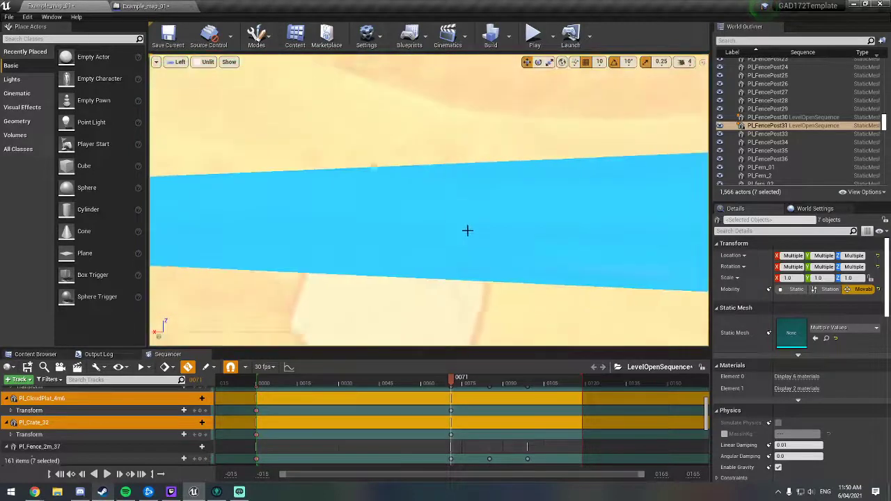
{"action": "scroll", "coordinate": [482, 222], "scroll_direction": "down", "scroll_amount": 10}
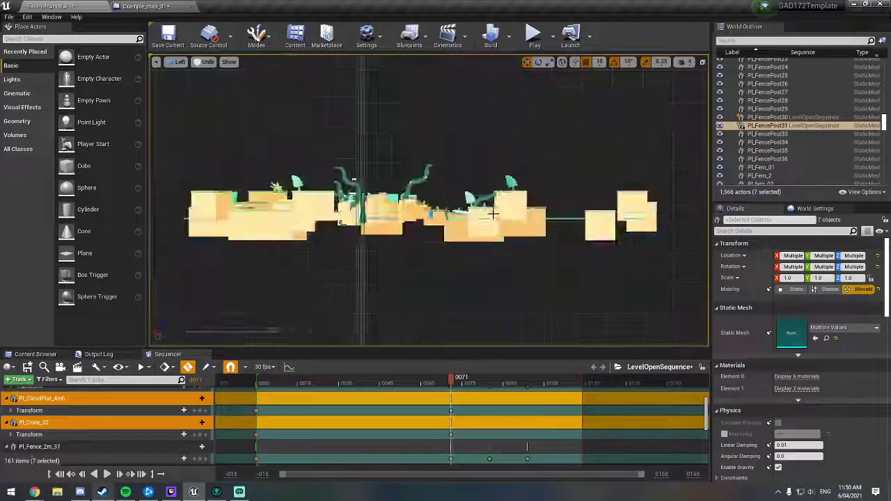
{"action": "key", "text": "f"}
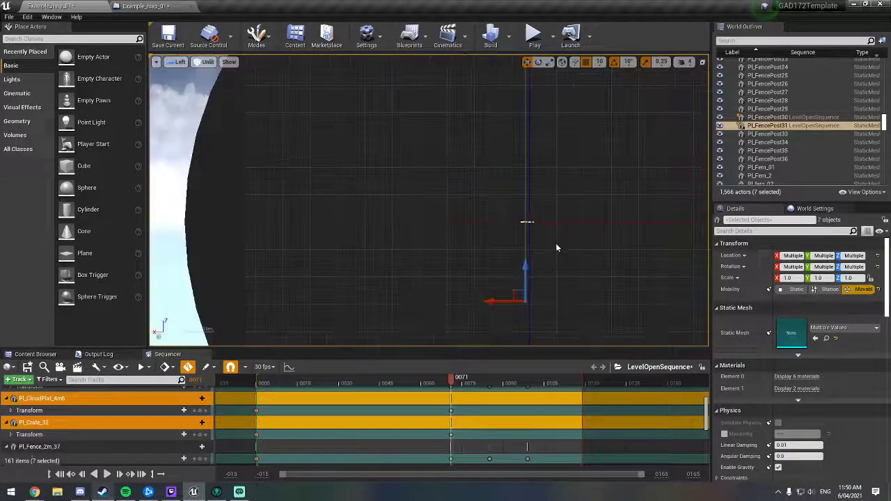
{"action": "right_click_drag", "start_coordinate": [584, 238], "coordinate": [533, 242]}
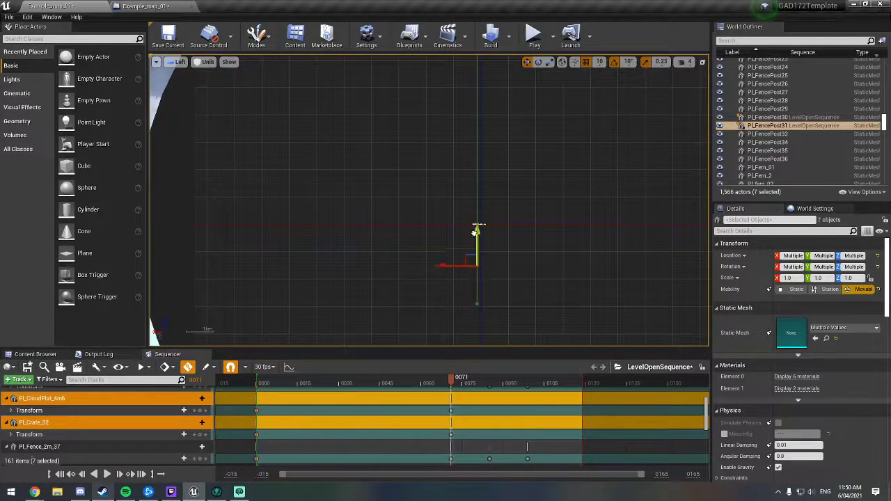
{"action": "scroll", "coordinate": [482, 222], "scroll_direction": "up", "scroll_amount": 8}
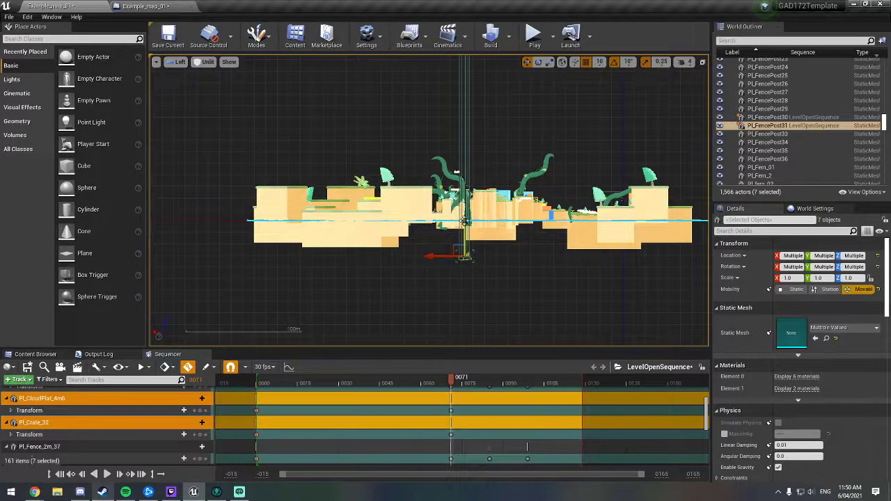
{"action": "left_click_drag", "start_coordinate": [464, 222], "coordinate": [474, 145]}
{"action": "key", "text": "f"}
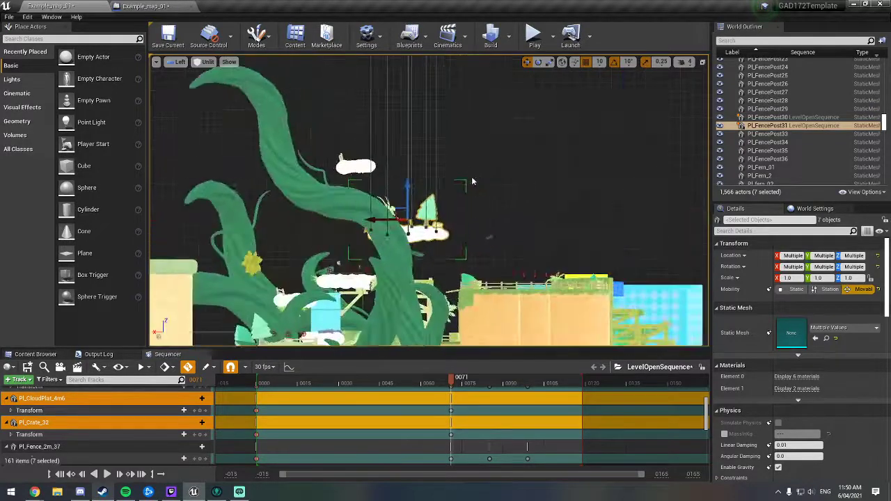
Step: Return to the perspective view and raise the tree-and-crate cloud group to the height of the upper beanstalk at frame 71
{"action": "left_click", "coordinate": [179, 65]}
{"action": "left_click", "coordinate": [191, 82]}
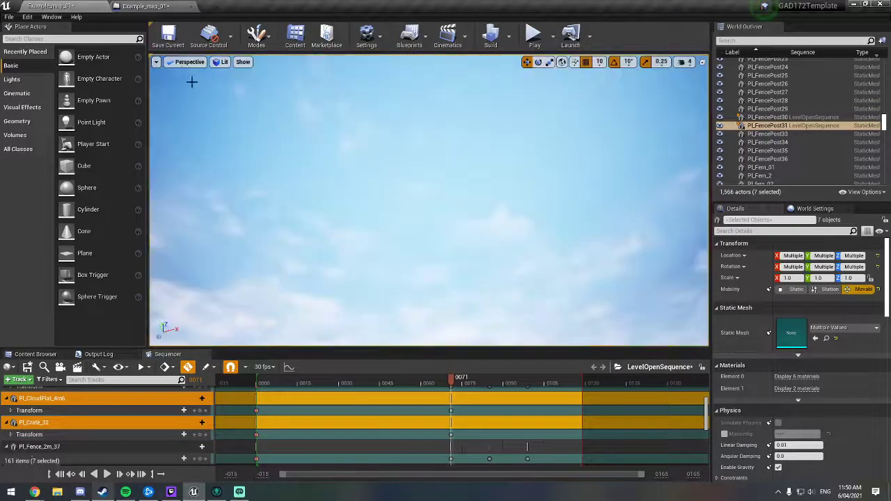
{"action": "right_click_drag", "start_coordinate": [405, 154], "coordinate": [522, 306]}
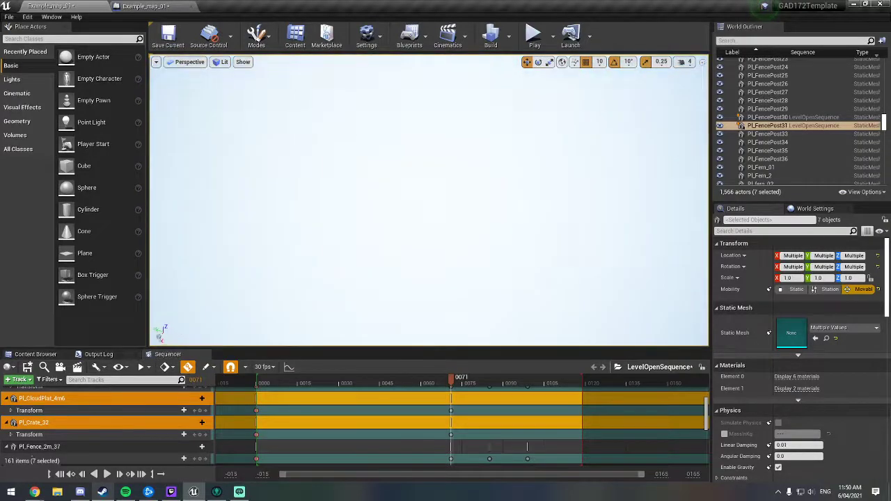
{"action": "key", "text": "f"}
{"action": "right_click_drag", "start_coordinate": [428, 147], "coordinate": [515, 125]}
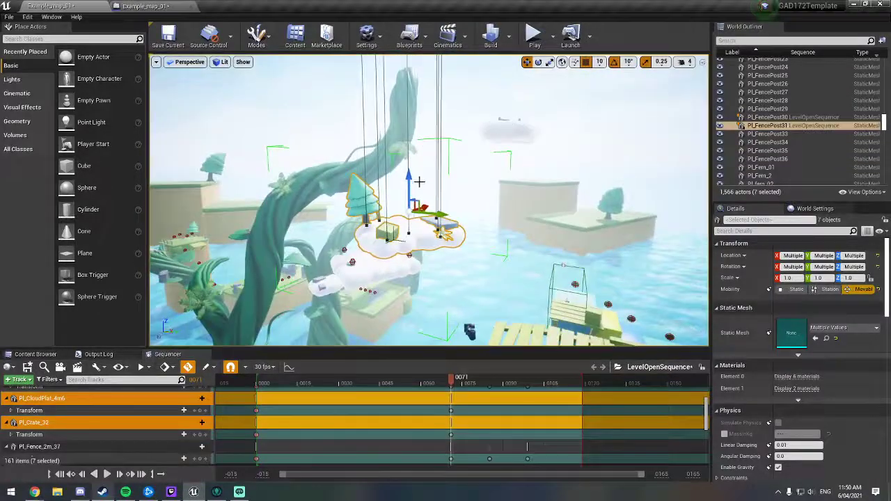
{"action": "left_click_drag", "start_coordinate": [409, 183], "coordinate": [409, 64]}
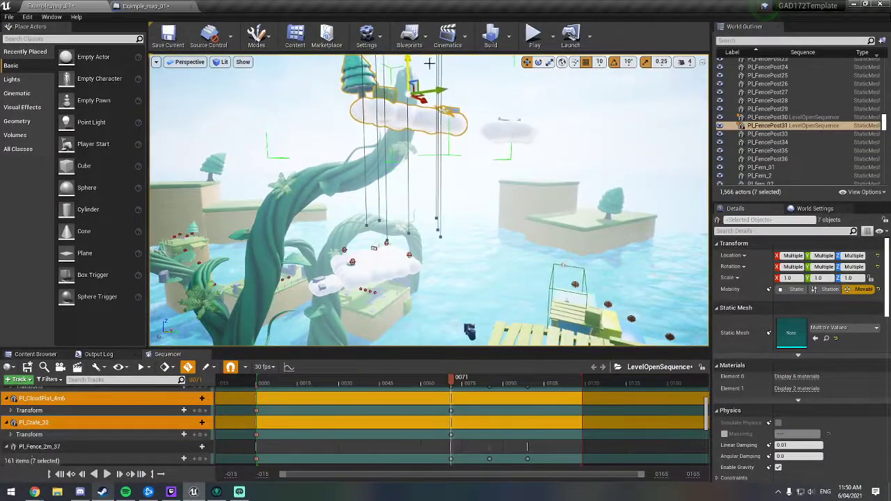
{"action": "right_click_drag", "start_coordinate": [437, 121], "coordinate": [453, 110]}
{"action": "left_click_drag", "start_coordinate": [422, 104], "coordinate": [422, 75]}
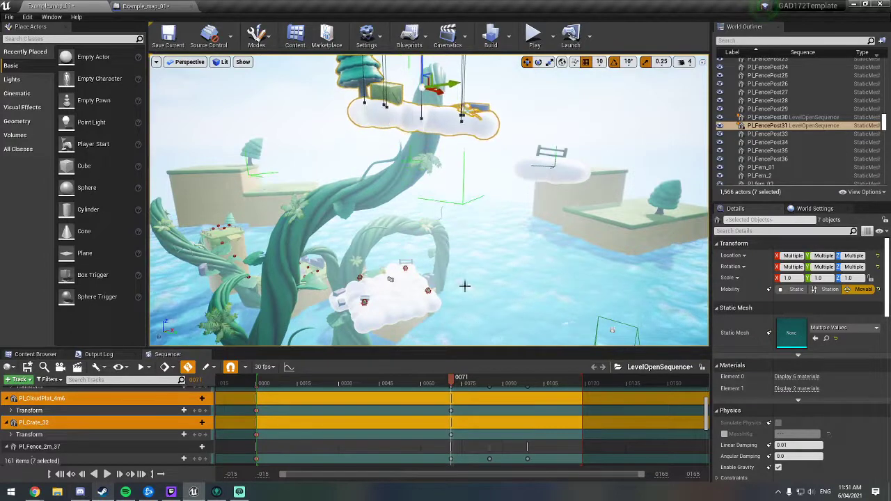
Step: Set the playhead to frame 90 and lower the tree-and-crate cloud group to just above the water to key its drop
{"action": "left_click_drag", "start_coordinate": [450, 382], "coordinate": [481, 382]}
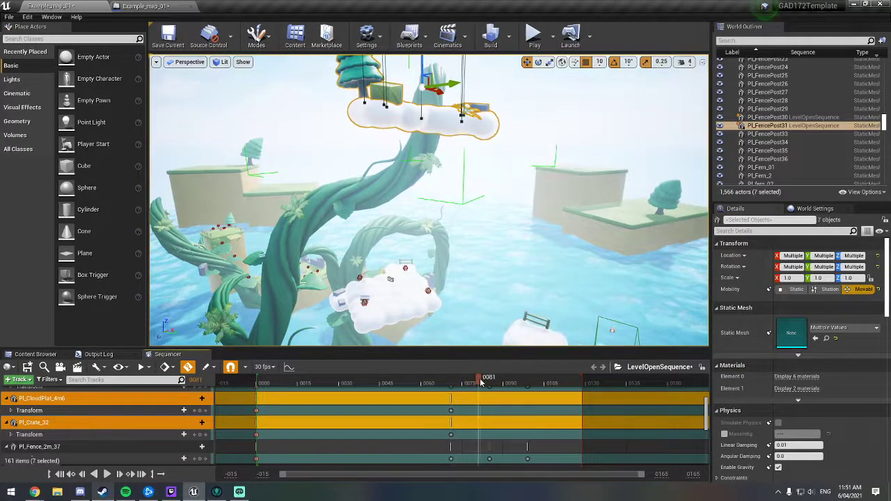
{"action": "right_click_drag", "start_coordinate": [487, 306], "coordinate": [428, 250]}
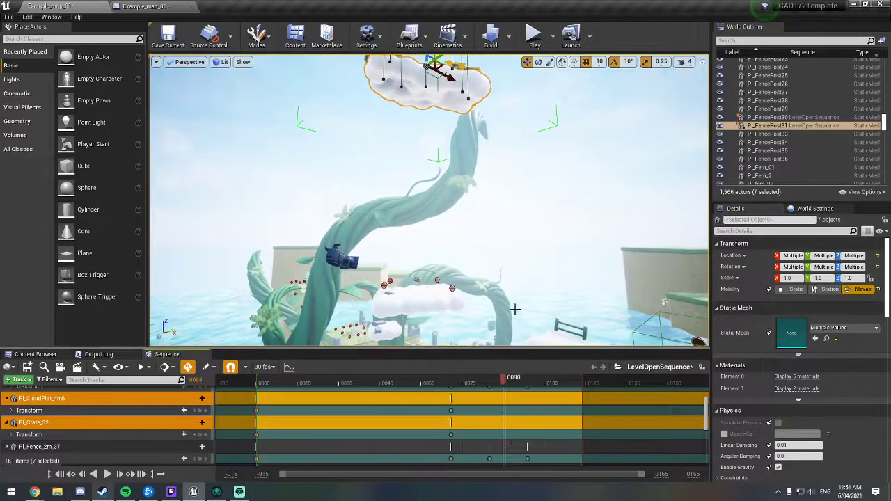
{"action": "right_click_drag", "start_coordinate": [514, 309], "coordinate": [515, 309]}
{"action": "left_click_drag", "start_coordinate": [421, 80], "coordinate": [419, 270]}
{"action": "right_click_drag", "start_coordinate": [433, 273], "coordinate": [441, 294]}
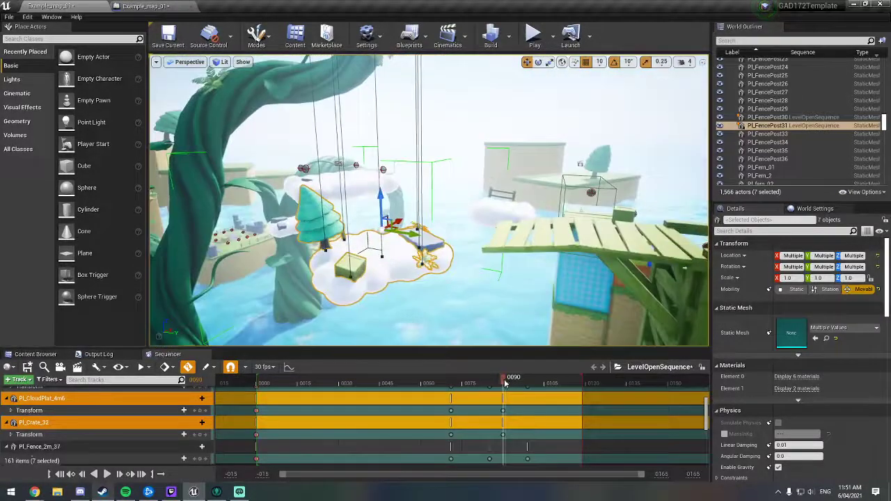
Step: Raise the tree-and-crate cloud group slightly at frame 104 to key its rebound, and set the playhead to frame 119
{"action": "left_click_drag", "start_coordinate": [512, 379], "coordinate": [529, 382]}
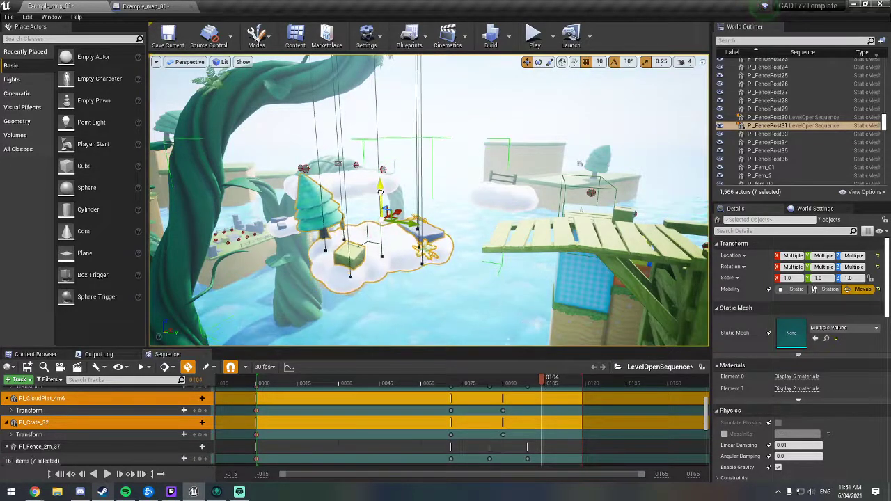
{"action": "left_click_drag", "start_coordinate": [382, 187], "coordinate": [386, 170]}
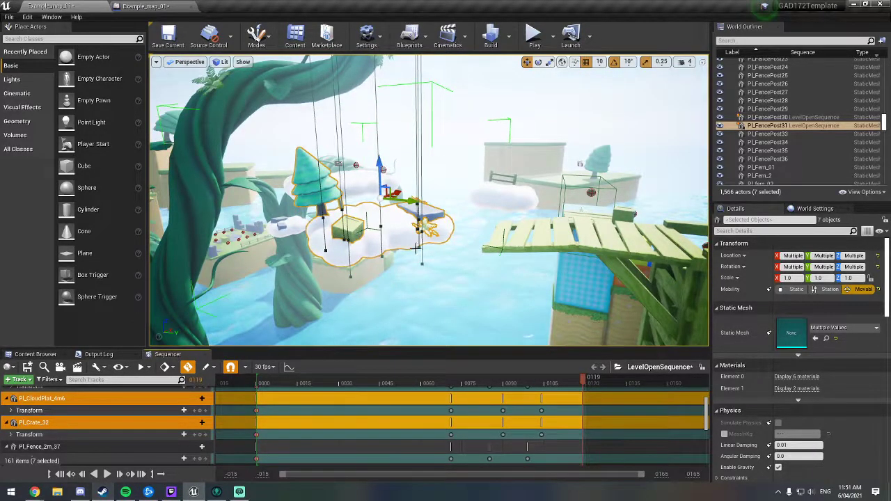
{"action": "mouse_move", "coordinate": [416, 248]}
{"action": "right_mouse_down"}
{"action": "mouse_move", "coordinate": [426, 249]}
{"action": "mouse_move", "coordinate": [417, 247]}
{"action": "right_mouse_up"}
Step: Inspect the tree-and-crate cloud group's position and motion path from several angles at frame 119, and play back the sequence
{"action": "key", "text": "w"}
{"action": "left_click_drag", "start_coordinate": [406, 184], "coordinate": [408, 143]}
{"action": "key", "text": "s"}
{"action": "right_click_drag", "start_coordinate": [407, 142], "coordinate": [412, 149]}
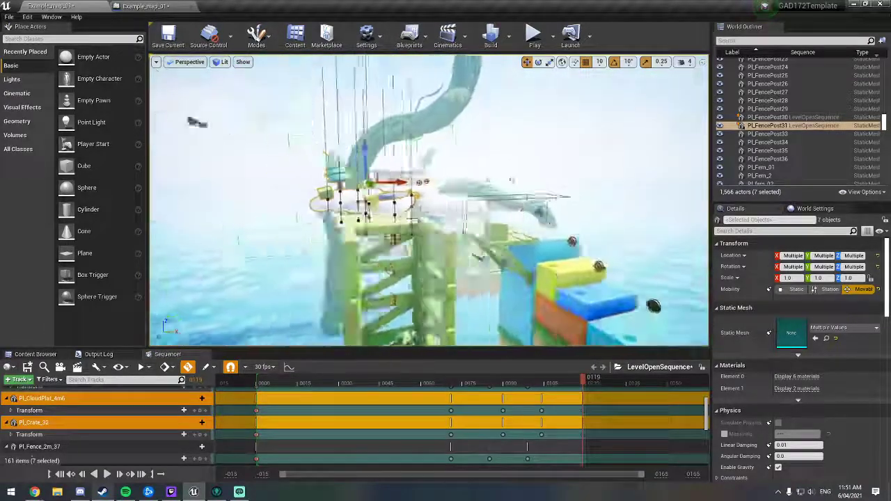
{"action": "key", "text": "w"}
{"action": "mouse_move", "coordinate": [514, 162]}
{"action": "right_mouse_down"}
{"action": "mouse_move", "coordinate": [507, 178]}
{"action": "mouse_move", "coordinate": [515, 162]}
{"action": "right_mouse_up"}
{"action": "key", "text": "s"}
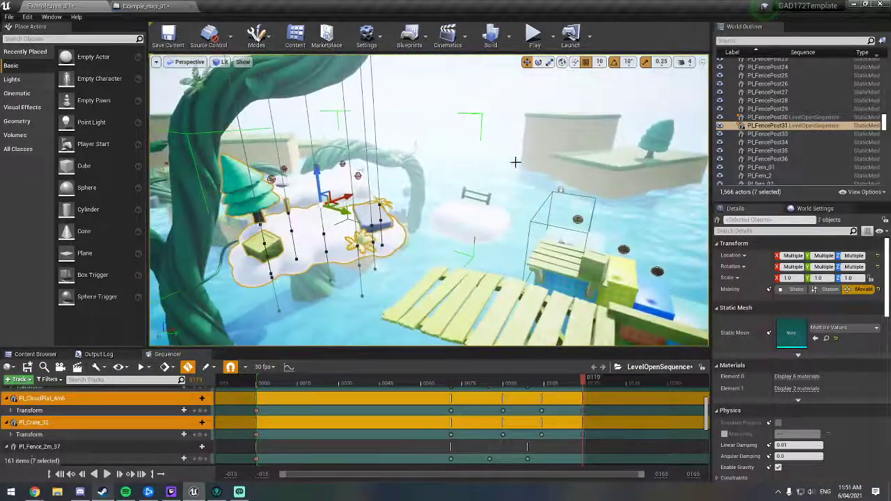
{"action": "left_click", "coordinate": [106, 473]}
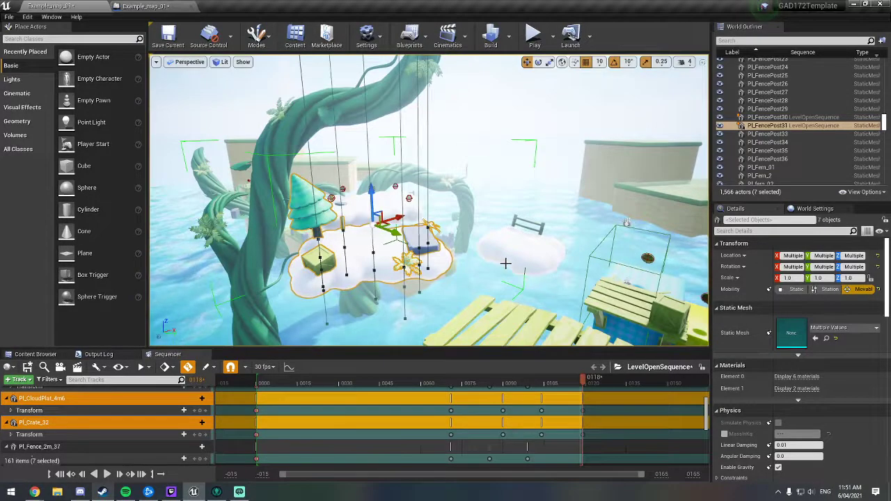
Step: Lock the viewport to the Camera Cuts track and play the sequence through the cine camera
{"action": "scroll", "coordinate": [338, 419], "scroll_direction": "up", "scroll_amount": 4}
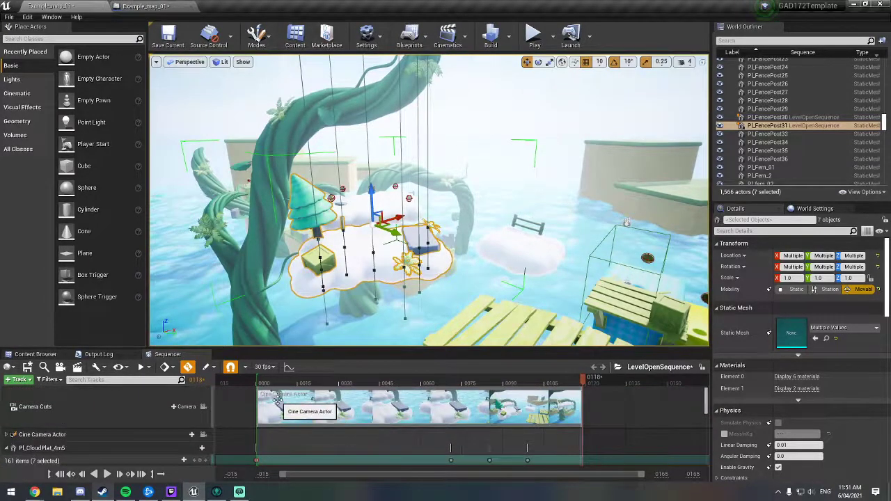
{"action": "left_click", "coordinate": [277, 401]}
{"action": "left_click", "coordinate": [65, 407]}
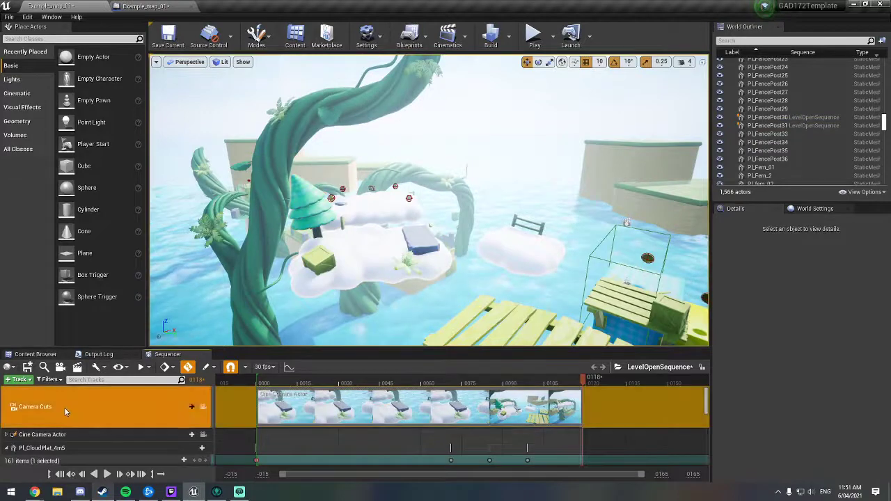
{"action": "left_click", "coordinate": [203, 407]}
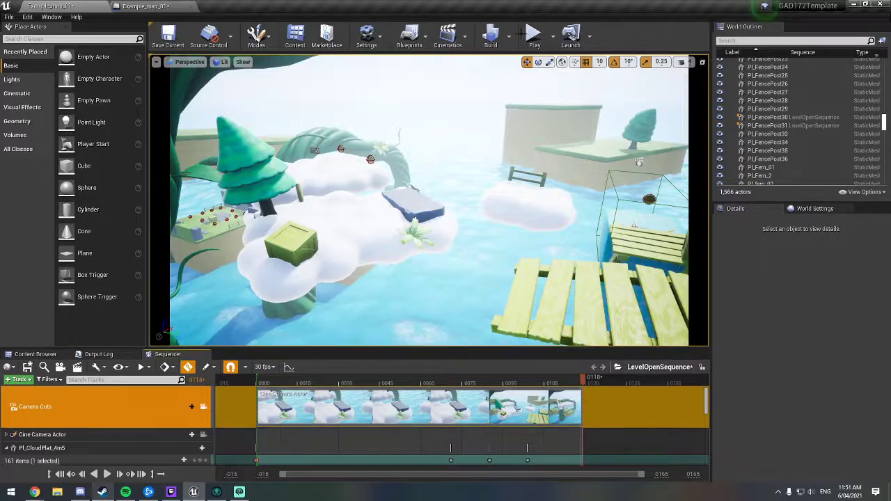
{"action": "left_click", "coordinate": [107, 473]}
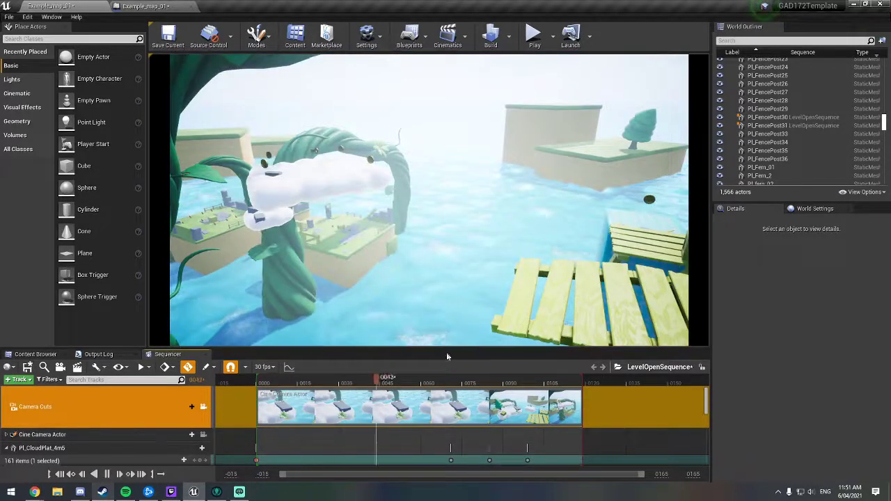
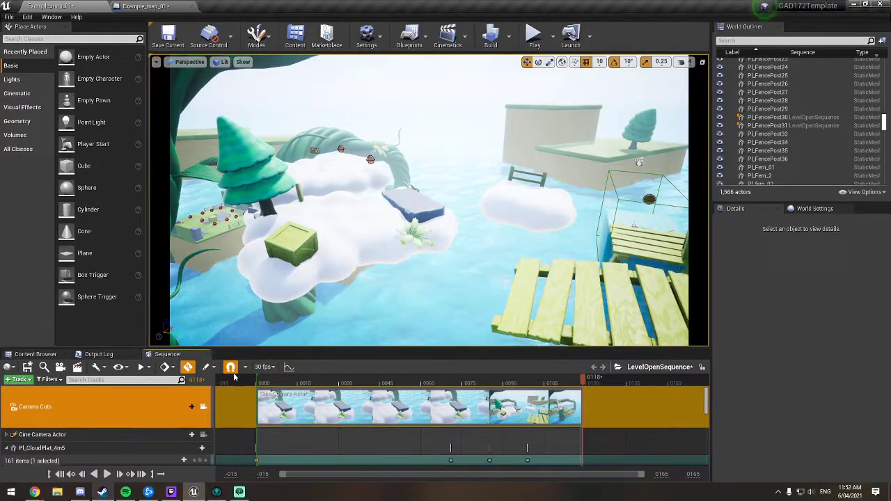
Step: Unlock the viewport from the Camera Cuts track and select the LevelOpenSequence actor in the level
{"action": "left_click", "coordinate": [204, 409]}
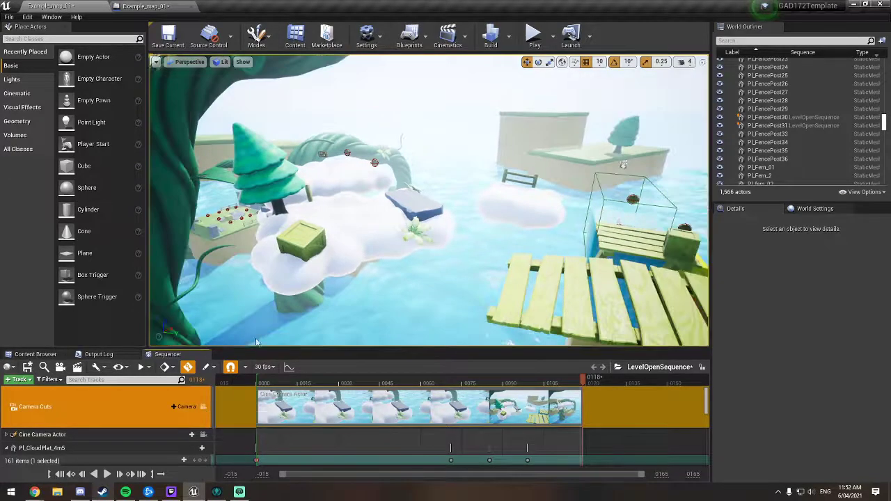
{"action": "mouse_move", "coordinate": [369, 239]}
{"action": "right_mouse_down"}
{"action": "mouse_move", "coordinate": [334, 239]}
{"action": "mouse_move", "coordinate": [365, 247]}
{"action": "mouse_move", "coordinate": [404, 240]}
{"action": "mouse_move", "coordinate": [369, 233]}
{"action": "mouse_move", "coordinate": [387, 238]}
{"action": "right_mouse_up"}
{"action": "left_click", "coordinate": [424, 200]}
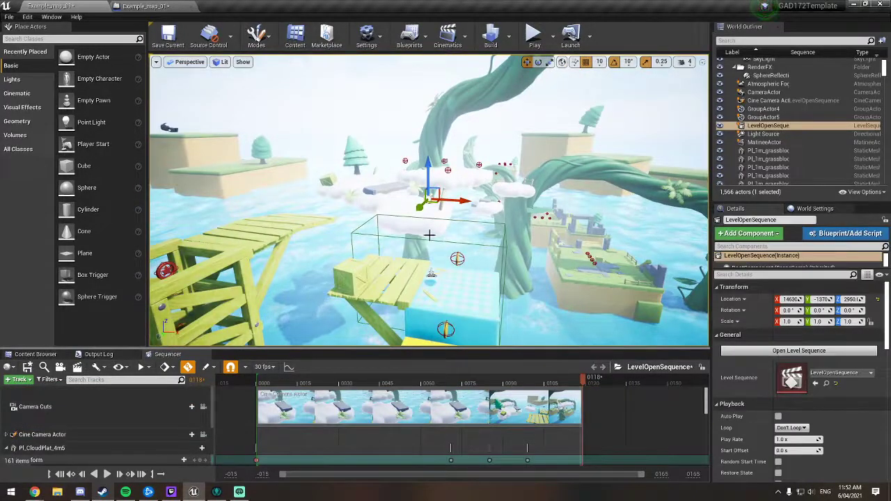
Step: Enable Disable Movement Input, Disable Look at Input and Hide Hud for LevelOpenSequence, and save the level
{"action": "scroll", "coordinate": [739, 320], "scroll_direction": "down", "scroll_amount": 2}
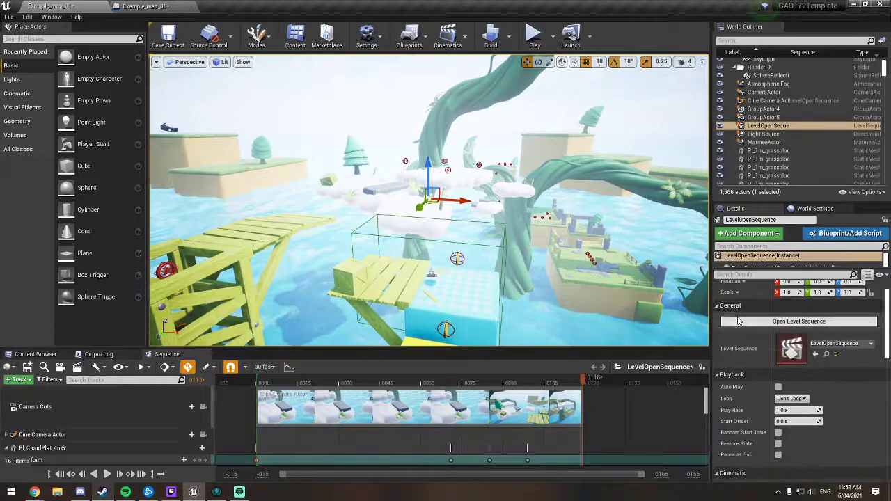
{"action": "scroll", "coordinate": [739, 321], "scroll_direction": "down", "scroll_amount": 5}
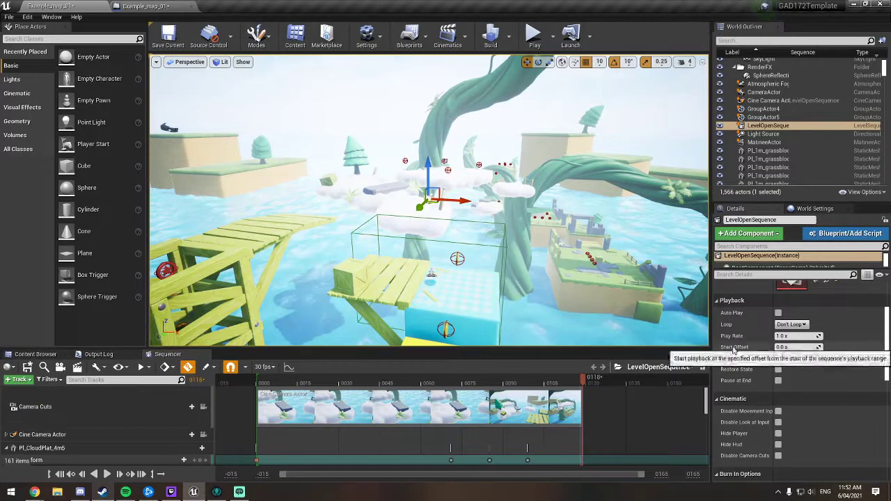
{"action": "scroll", "coordinate": [741, 326], "scroll_direction": "down", "scroll_amount": 3}
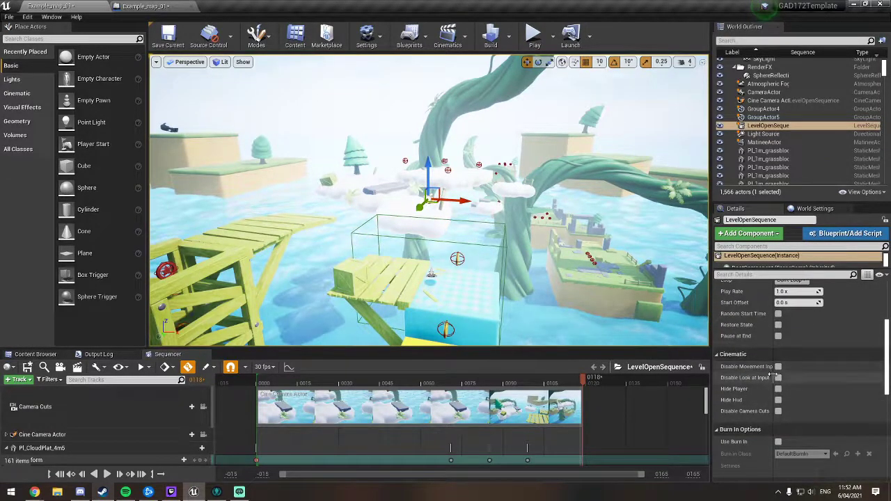
{"action": "left_click_drag", "start_coordinate": [772, 376], "coordinate": [799, 371]}
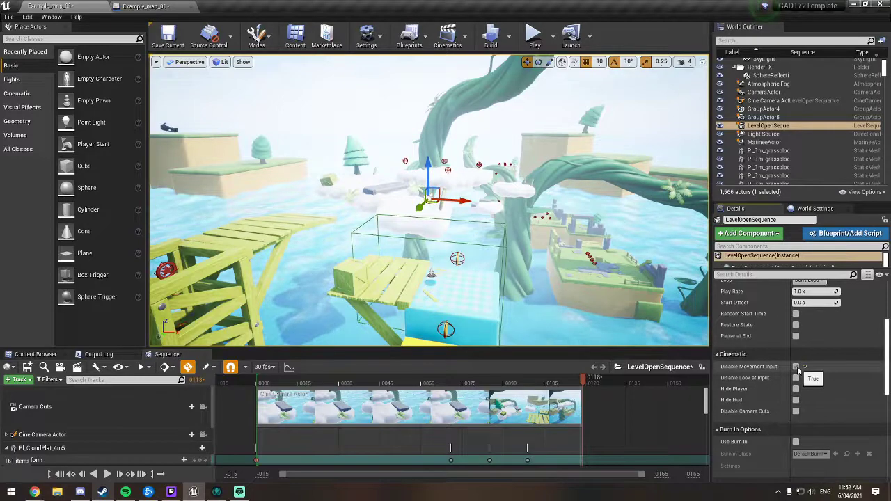
{"action": "left_click", "coordinate": [796, 367]}
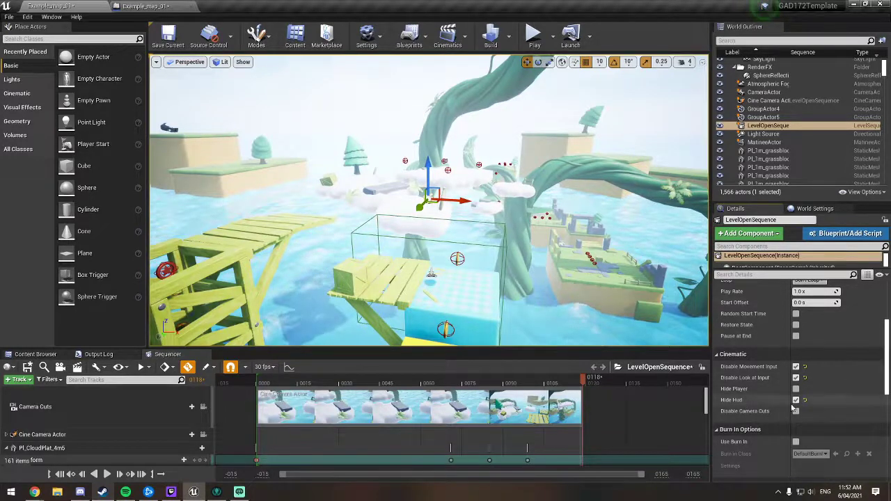
{"action": "left_click", "coordinate": [169, 40]}
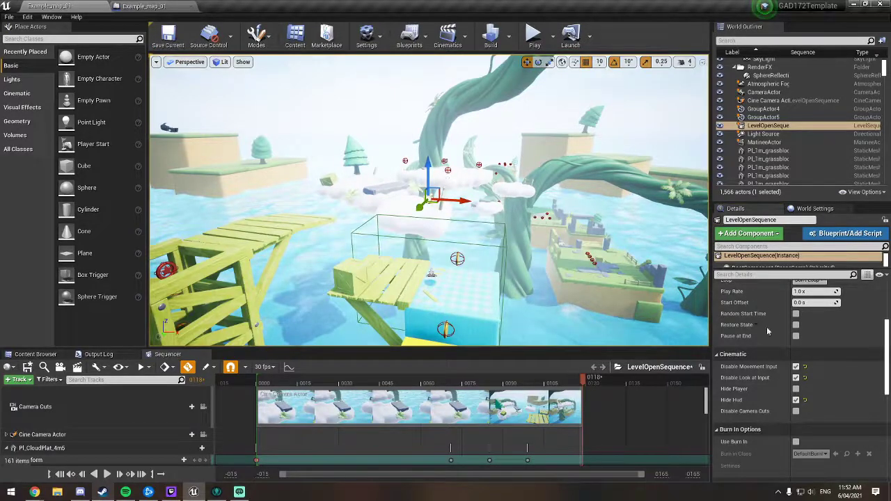
Step: Add a reference to the LevelOpenSequence actor in the Level Blueprint, placed below the OnActorBeginOverlap (TriggerBox2) event
{"action": "scroll", "coordinate": [767, 332], "scroll_direction": "up", "scroll_amount": 2}
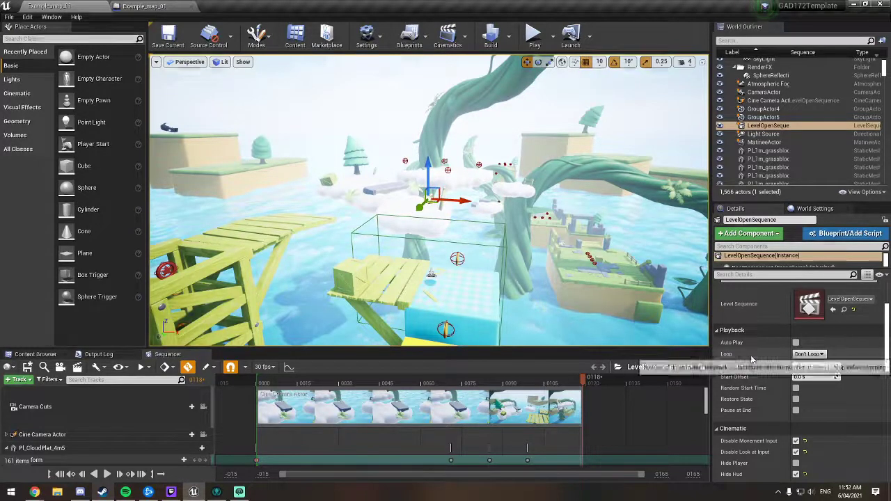
{"action": "scroll", "coordinate": [752, 360], "scroll_direction": "up", "scroll_amount": 2}
{"action": "scroll", "coordinate": [749, 383], "scroll_direction": "up", "scroll_amount": 2}
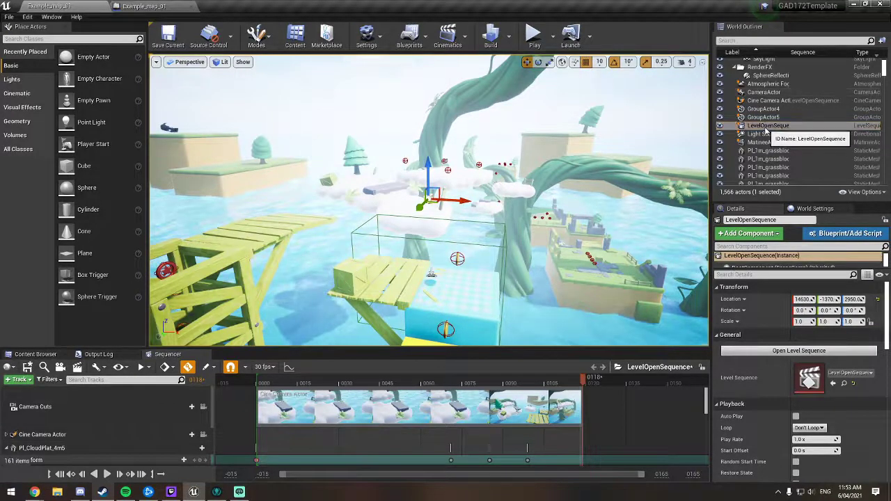
{"action": "left_click", "coordinate": [769, 129]}
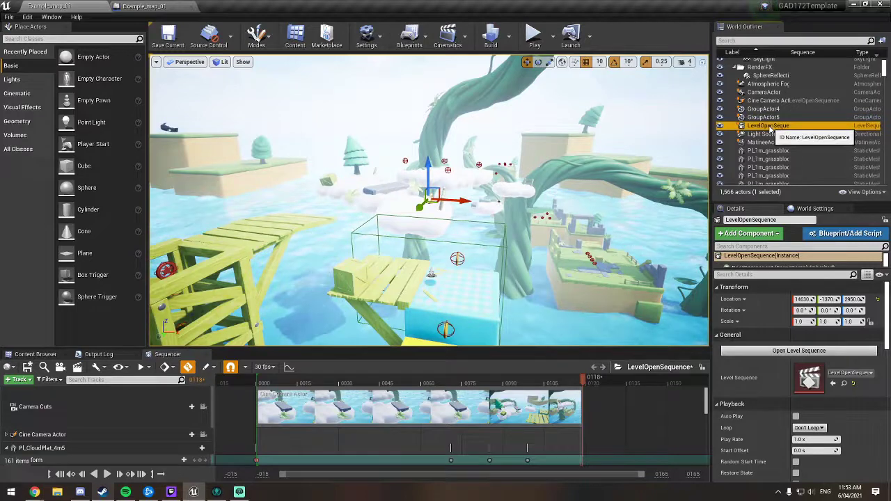
{"action": "left_click_drag", "start_coordinate": [768, 129], "coordinate": [355, 185]}
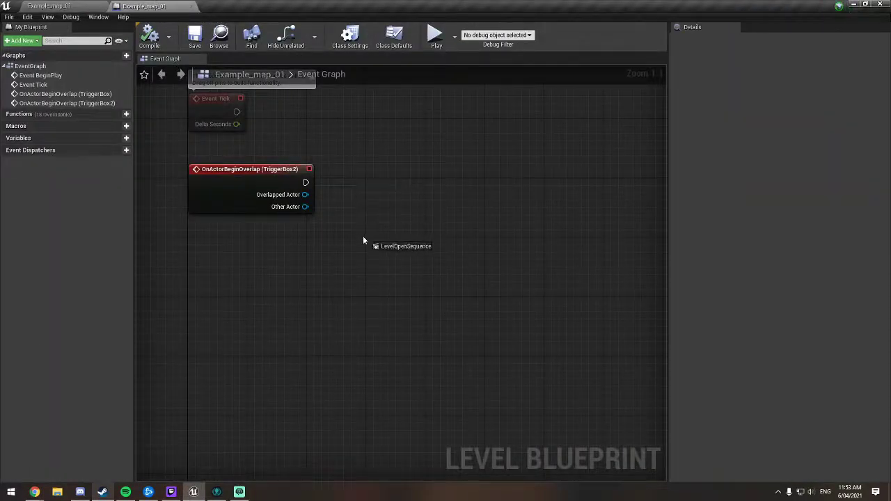
{"action": "left_click_drag", "start_coordinate": [362, 240], "coordinate": [206, 271]}
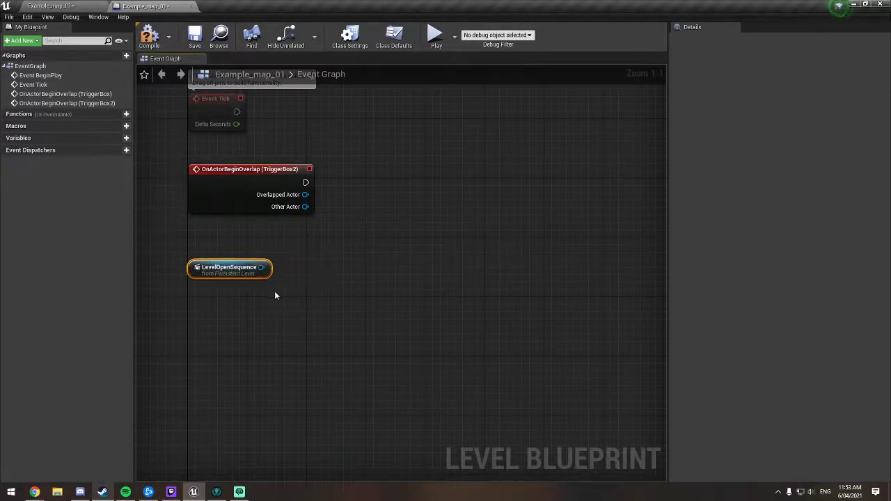
Step: Look through the actions available from the LevelOpenSequence reference, including the Sequence category, for a way to play it
{"action": "left_click_drag", "start_coordinate": [261, 268], "coordinate": [335, 265]}
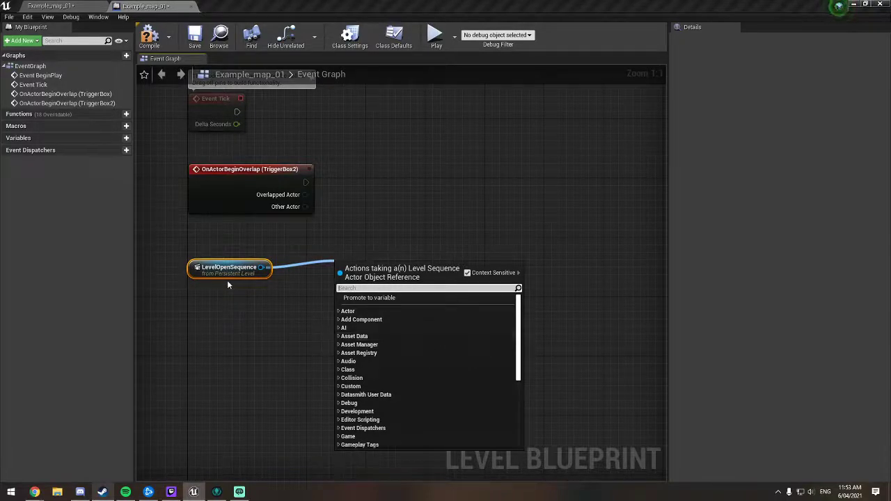
{"action": "scroll", "coordinate": [378, 341], "scroll_direction": "down", "scroll_amount": 5}
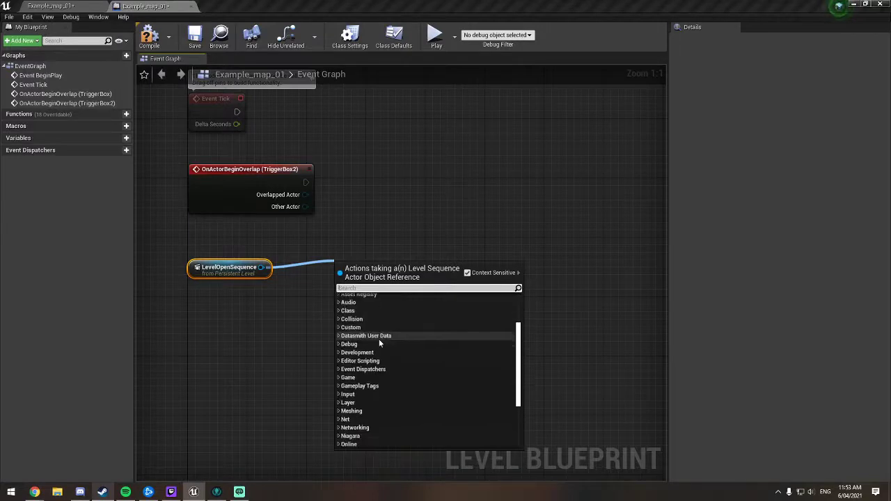
{"action": "scroll", "coordinate": [378, 341], "scroll_direction": "down", "scroll_amount": 2}
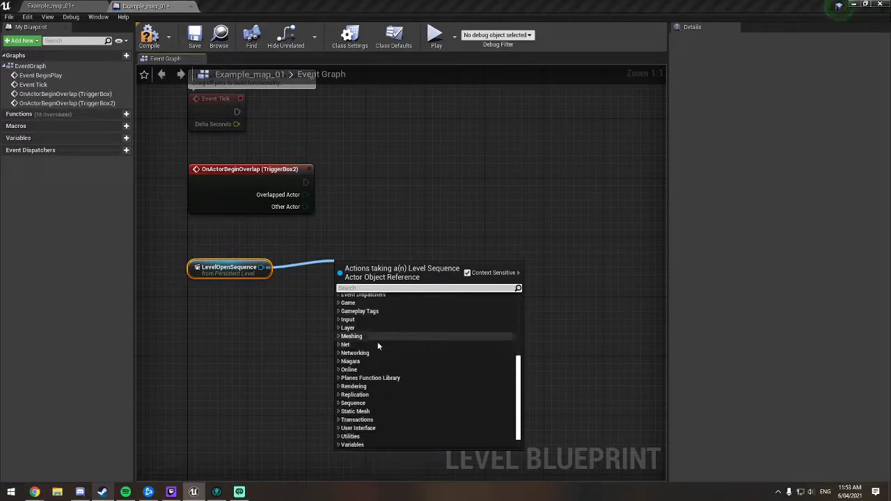
{"action": "left_click", "coordinate": [338, 403]}
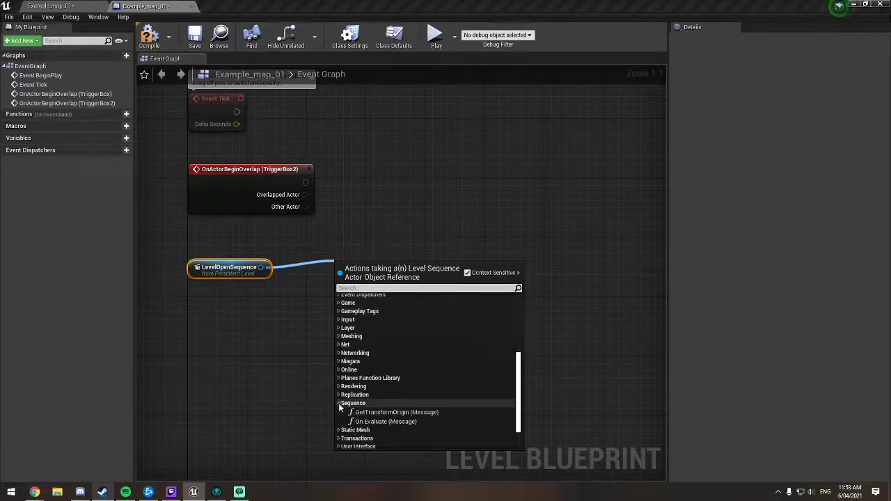
{"action": "left_click", "coordinate": [339, 403]}
{"action": "scroll", "coordinate": [338, 407], "scroll_direction": "down", "scroll_amount": 2}
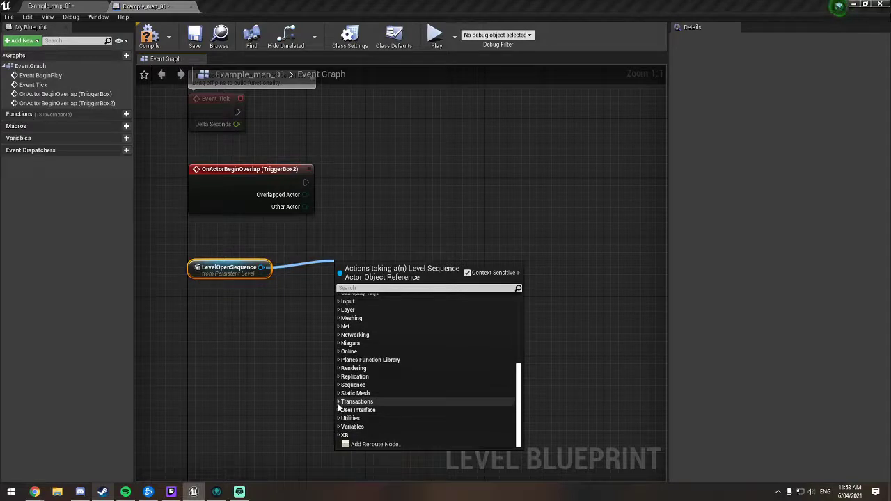
{"action": "scroll", "coordinate": [339, 407], "scroll_direction": "up", "scroll_amount": 8}
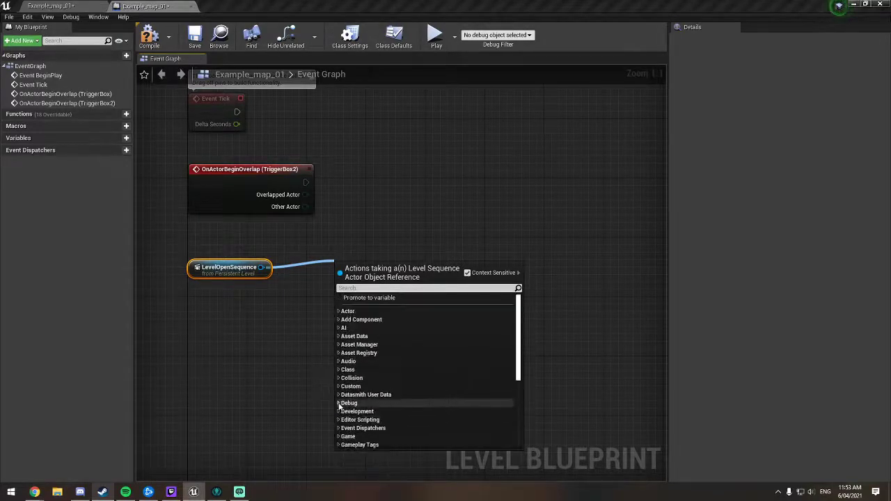
{"action": "left_click", "coordinate": [293, 251]}
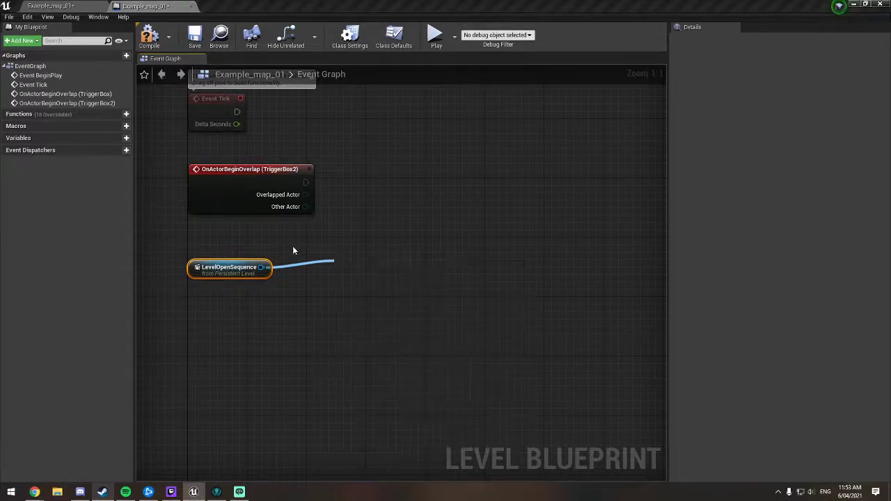
Step: Compile the Level Blueprint and check the LevelOpenSequence actor's selection in the level
{"action": "left_click", "coordinate": [148, 37]}
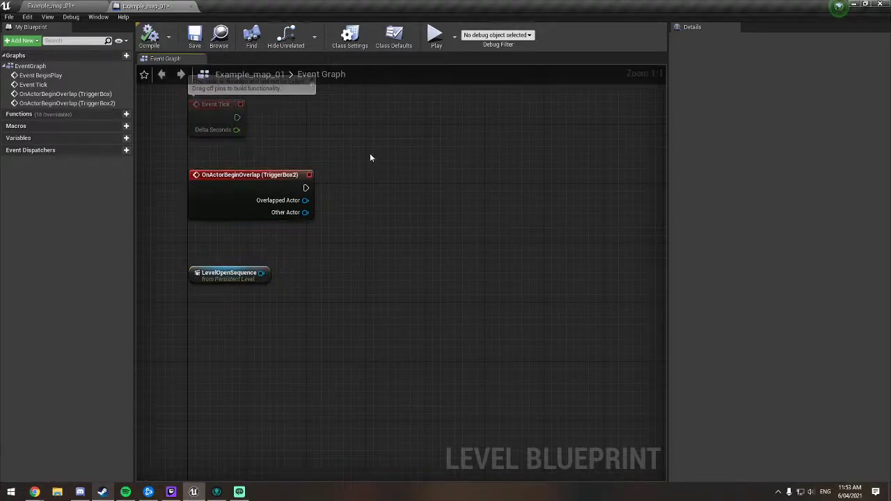
{"action": "left_click", "coordinate": [83, 6]}
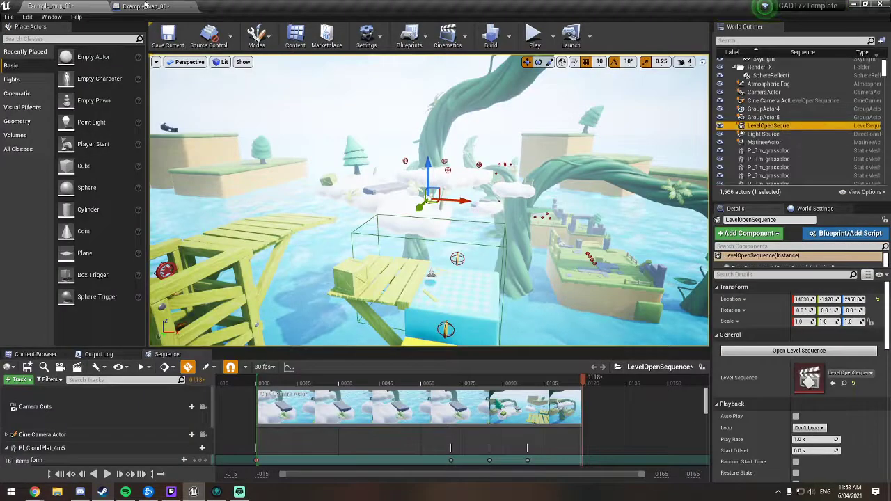
{"action": "left_click", "coordinate": [145, 5]}
Step: Examine the Collision and Game events that can be added for LevelOpenSequence in the event graph
{"action": "right_click", "coordinate": [408, 201]}
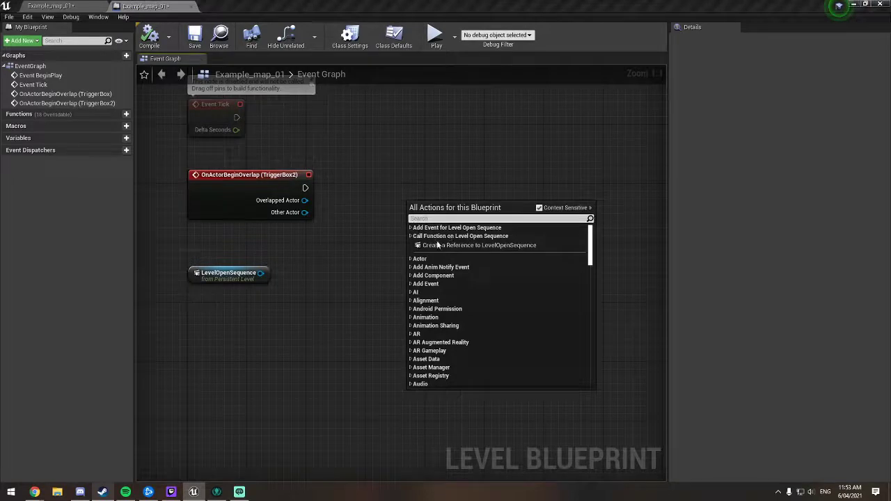
{"action": "left_click", "coordinate": [411, 228]}
{"action": "left_click", "coordinate": [415, 244]}
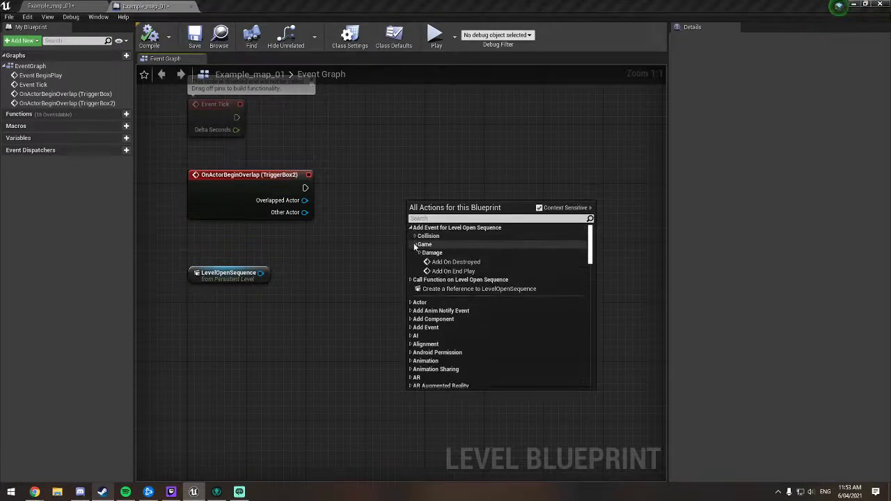
{"action": "left_click", "coordinate": [414, 236]}
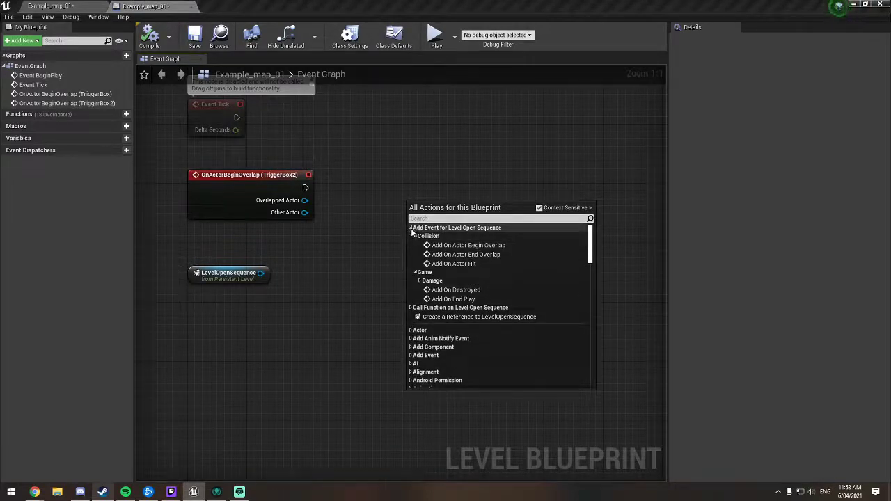
{"action": "left_click", "coordinate": [414, 236]}
{"action": "left_click", "coordinate": [415, 244]}
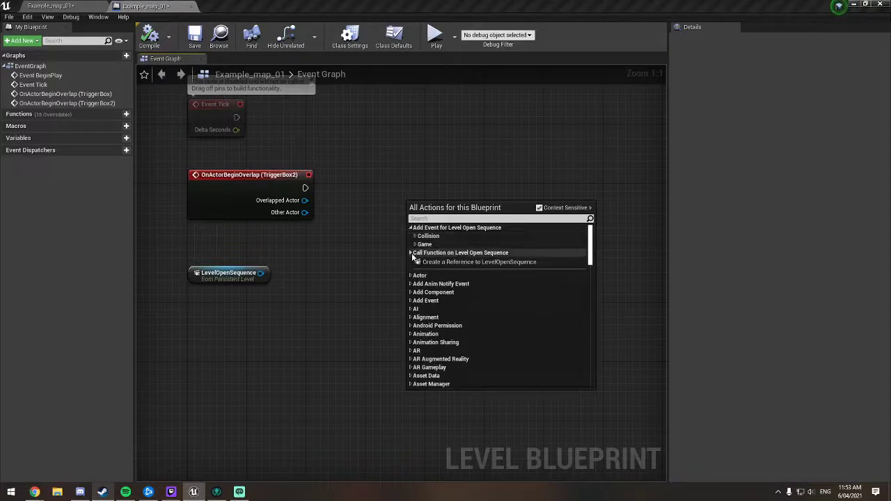
Step: Look through the Actor, AI, Collision and Game functions callable on LevelOpenSequence, including the Cinematic group, for a way to play it
{"action": "left_click", "coordinate": [410, 253]}
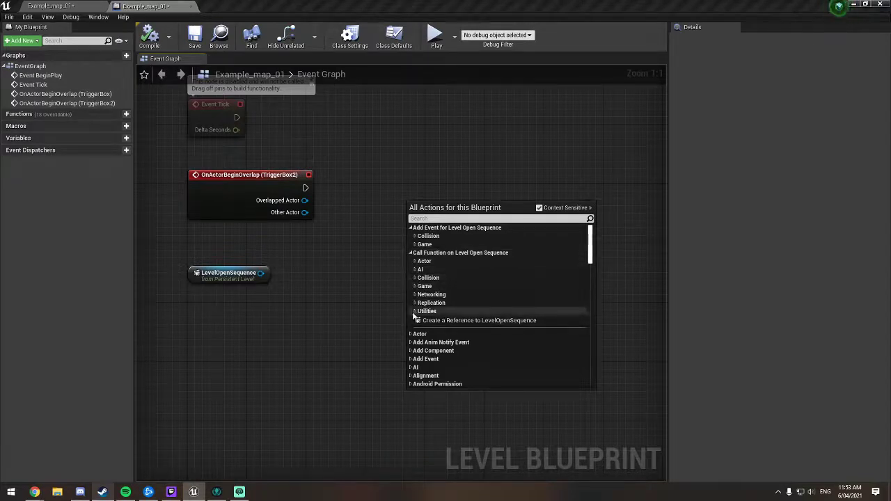
{"action": "left_click", "coordinate": [416, 262]}
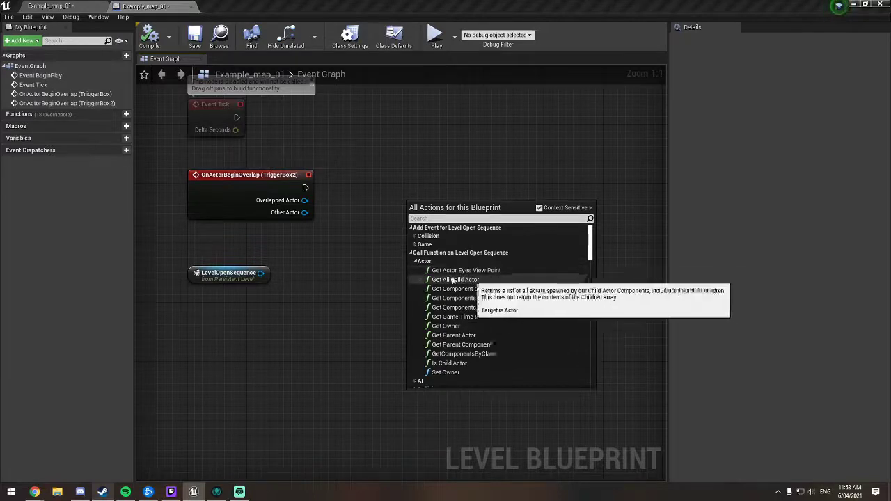
{"action": "left_click", "coordinate": [414, 261]}
{"action": "left_click", "coordinate": [415, 270]}
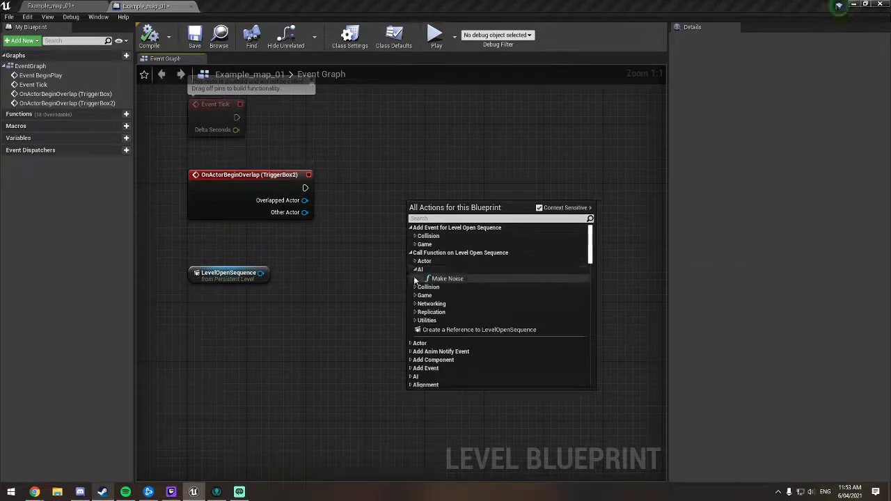
{"action": "left_click", "coordinate": [414, 288]}
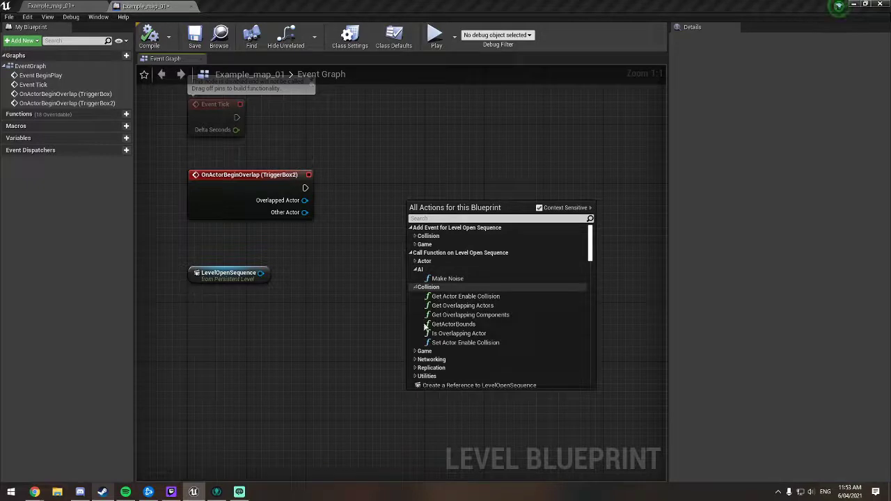
{"action": "left_click", "coordinate": [415, 287]}
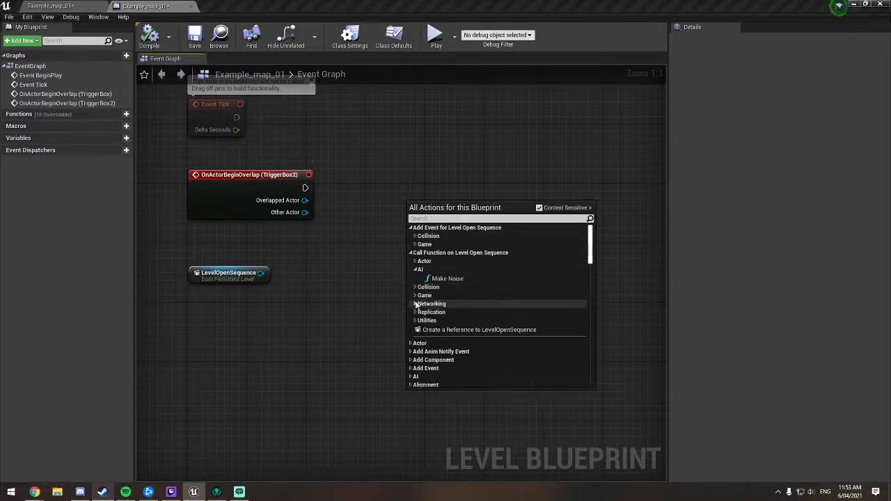
{"action": "left_click", "coordinate": [414, 295]}
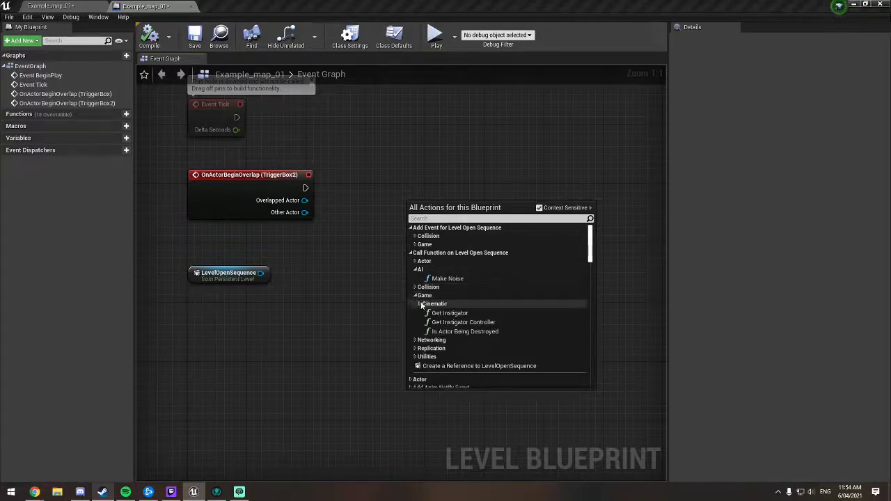
{"action": "left_click", "coordinate": [419, 304]}
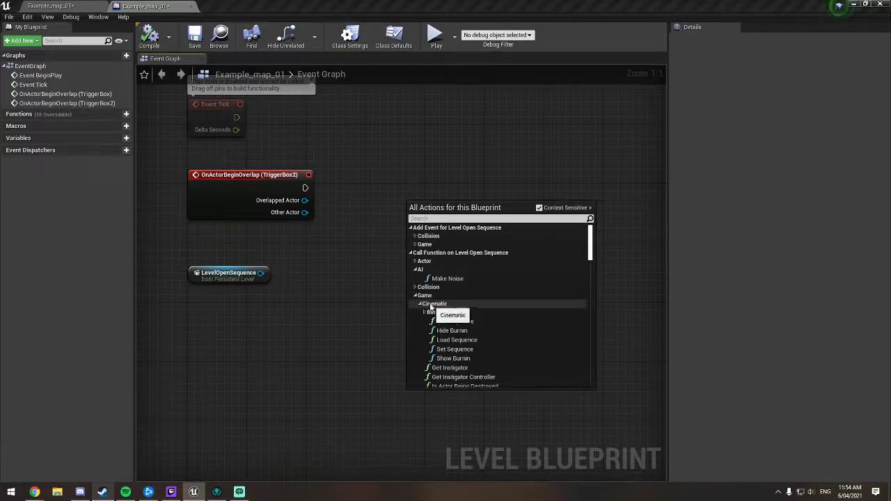
{"action": "left_click", "coordinate": [415, 295]}
Step: Examine the Networking, Replication and Utilities functions callable on LevelOpenSequence, then close the action list
{"action": "left_click", "coordinate": [416, 304]}
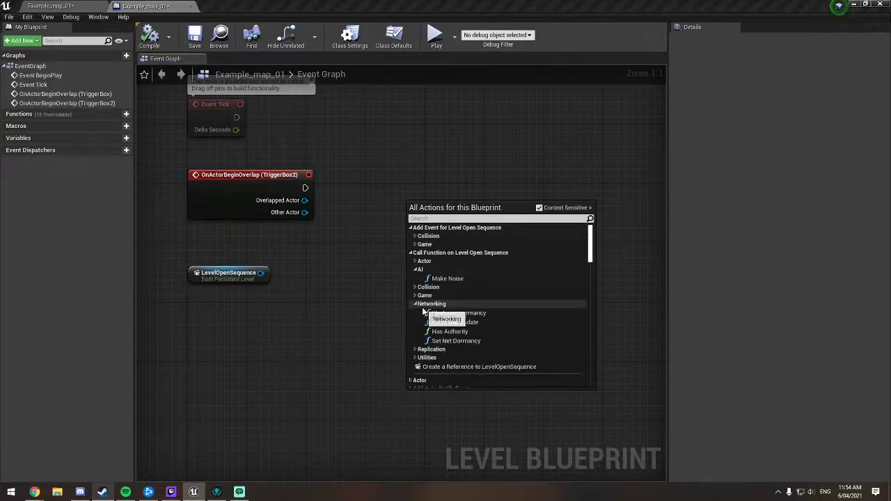
{"action": "left_click", "coordinate": [415, 304]}
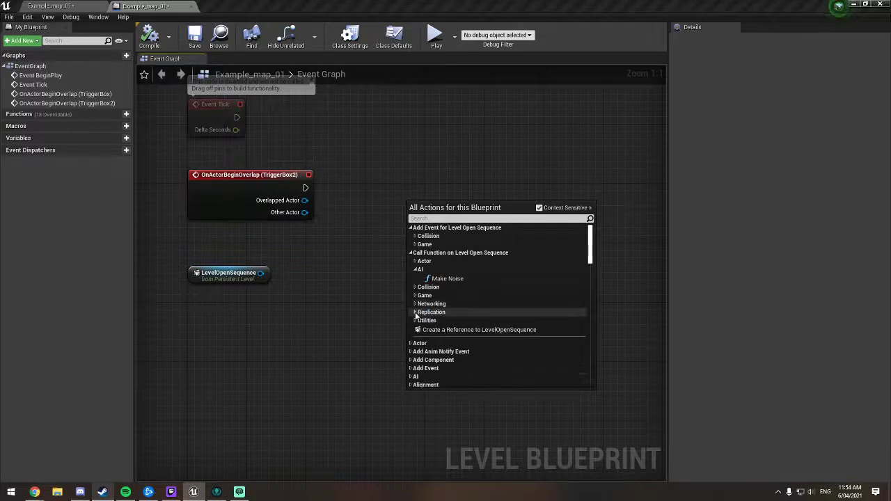
{"action": "left_click", "coordinate": [414, 312]}
{"action": "left_click", "coordinate": [414, 312]}
{"action": "left_click", "coordinate": [415, 321]}
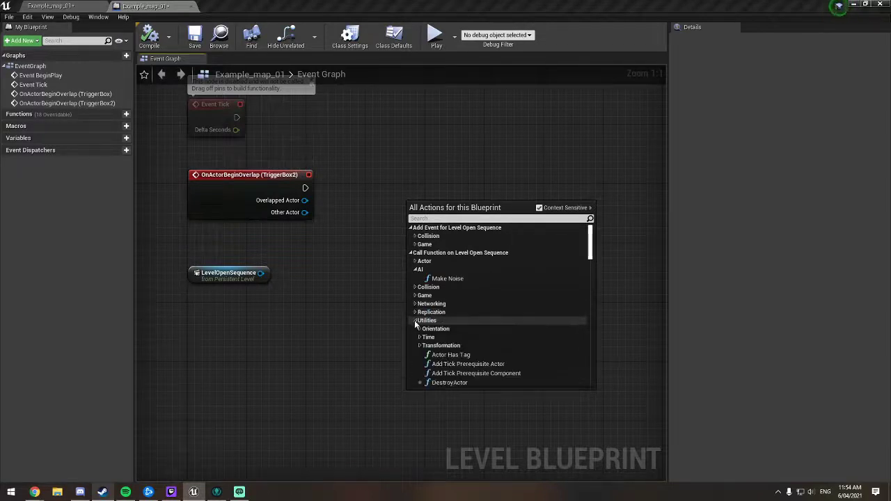
{"action": "scroll", "coordinate": [508, 342], "scroll_direction": "down", "scroll_amount": 5}
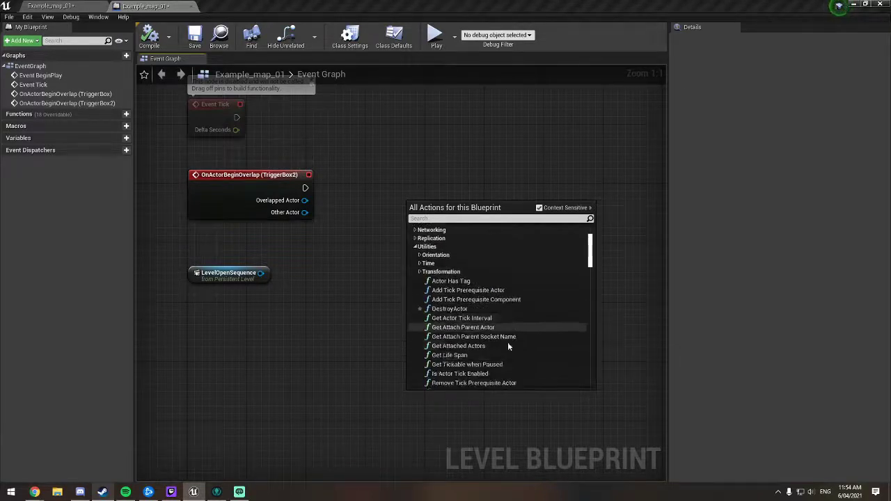
{"action": "scroll", "coordinate": [512, 342], "scroll_direction": "down", "scroll_amount": 3}
{"action": "scroll", "coordinate": [512, 340], "scroll_direction": "up", "scroll_amount": 3}
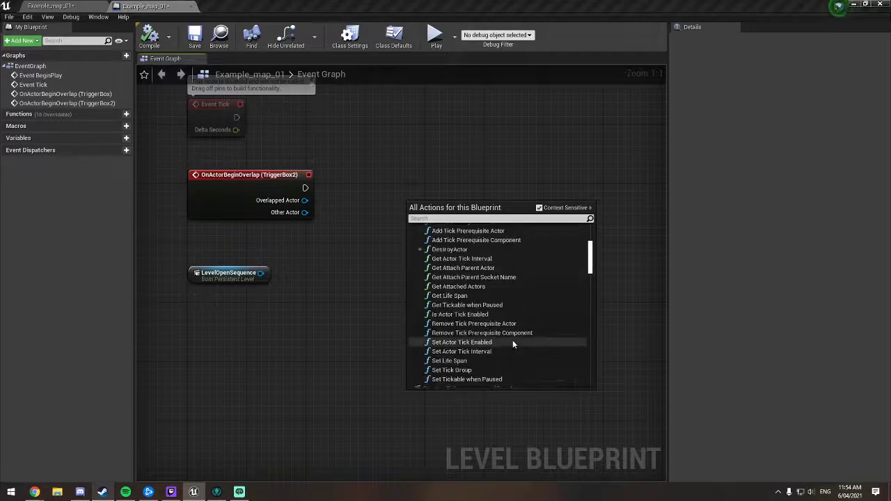
{"action": "scroll", "coordinate": [512, 341], "scroll_direction": "up", "scroll_amount": 2}
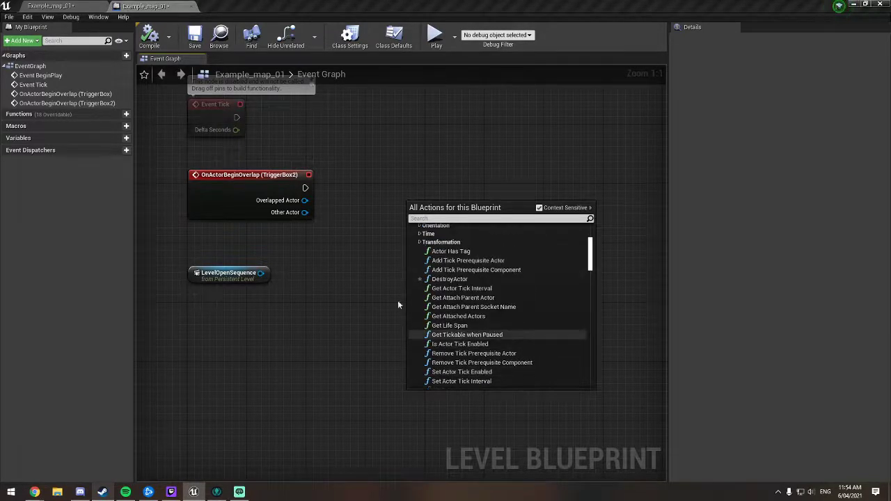
{"action": "left_click", "coordinate": [302, 285]}
Step: Add a Play (SequencePlayer) node from the LevelOpenSequence reference's output, searching its available actions for "play"
{"action": "left_click_drag", "start_coordinate": [261, 272], "coordinate": [329, 292]}
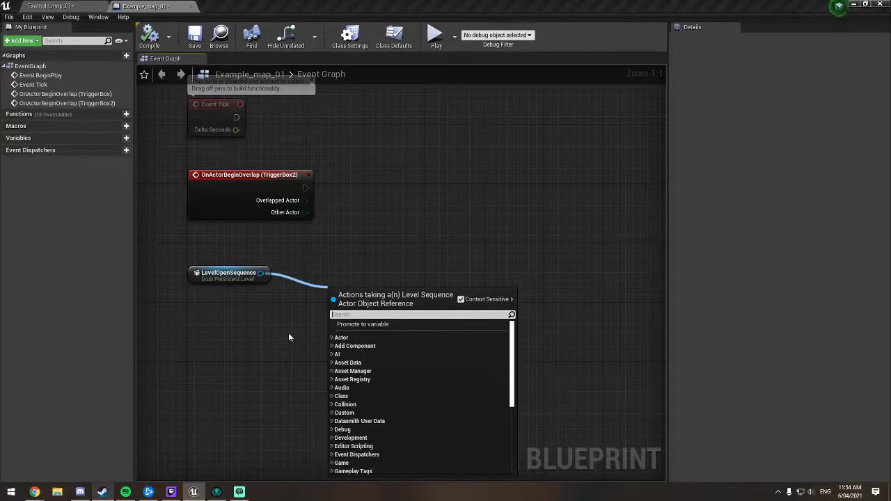
{"action": "type", "text": "play"}
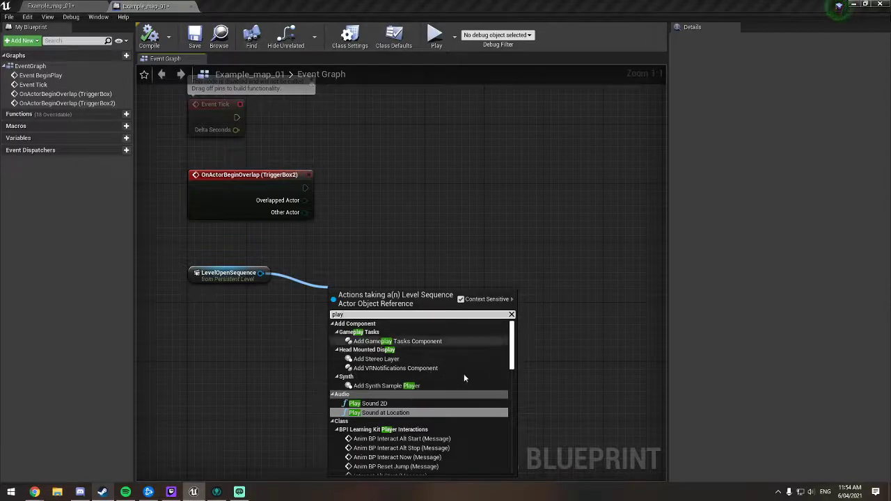
{"action": "scroll", "coordinate": [466, 375], "scroll_direction": "down", "scroll_amount": 5}
{"action": "scroll", "coordinate": [466, 374], "scroll_direction": "down", "scroll_amount": 3}
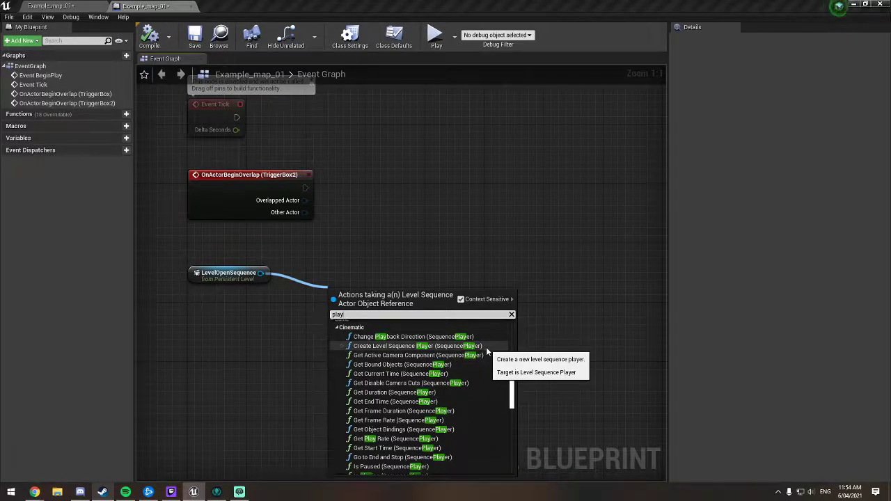
{"action": "scroll", "coordinate": [487, 350], "scroll_direction": "down", "scroll_amount": 4}
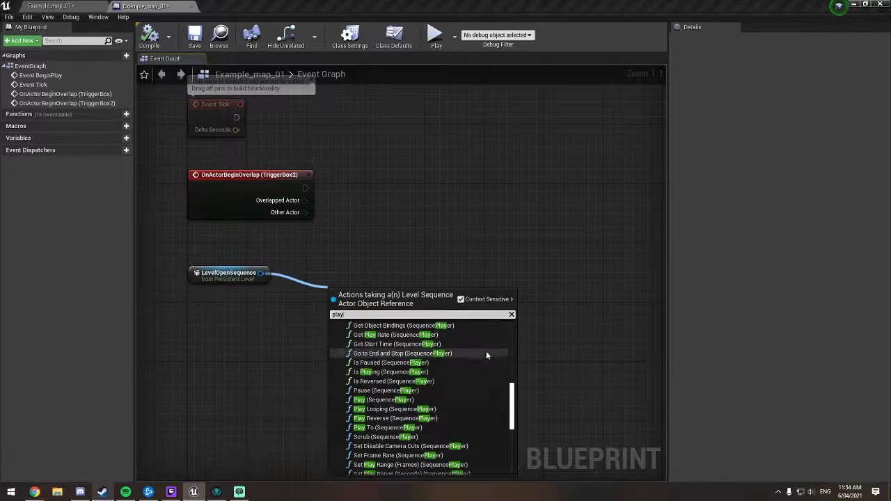
{"action": "left_click", "coordinate": [437, 399]}
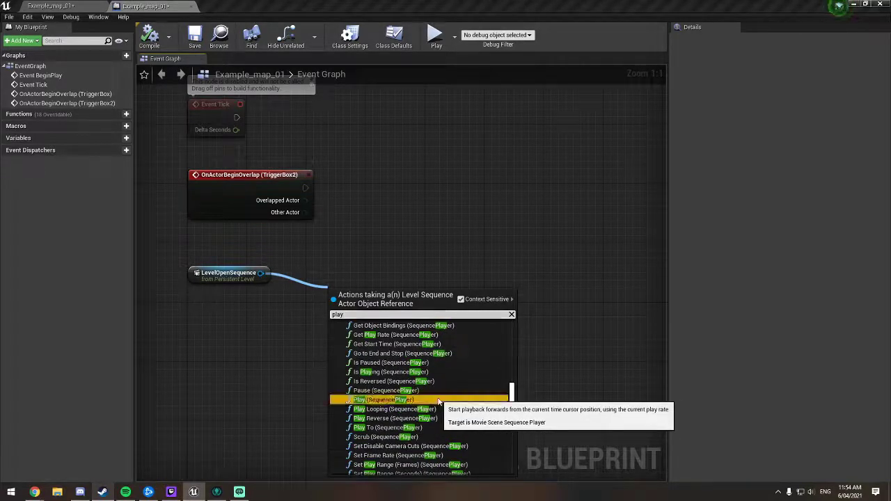
Step: Move the Play node beside the OnActorBeginOverlap (TriggerBox2) event and connect the event's execution output to Play's execution input
{"action": "left_click_drag", "start_coordinate": [474, 277], "coordinate": [469, 164]}
{"action": "left_click", "coordinate": [446, 290]}
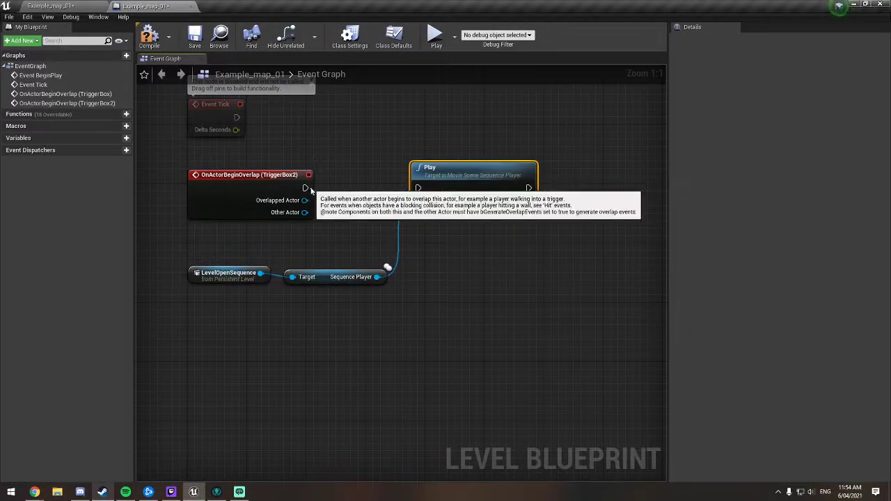
{"action": "left_click_drag", "start_coordinate": [306, 199], "coordinate": [464, 181]}
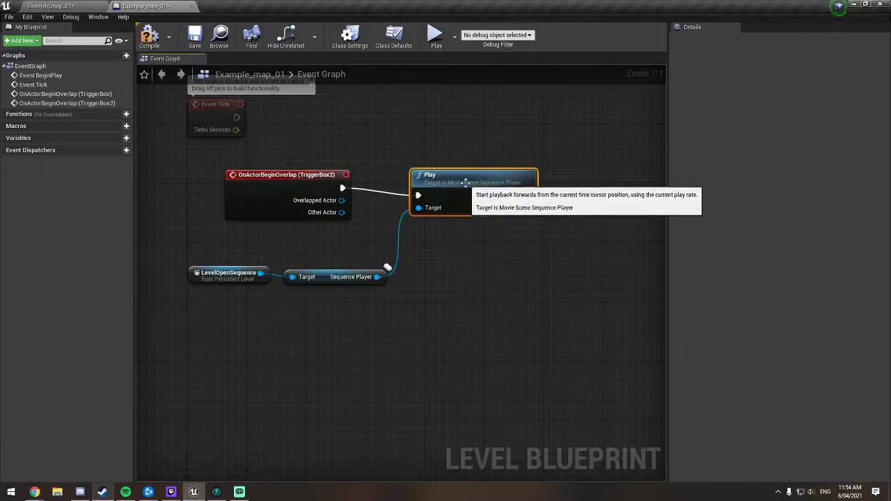
Step: Compile the Level Blueprint and save the Example_map_01 level
{"action": "left_click", "coordinate": [149, 36]}
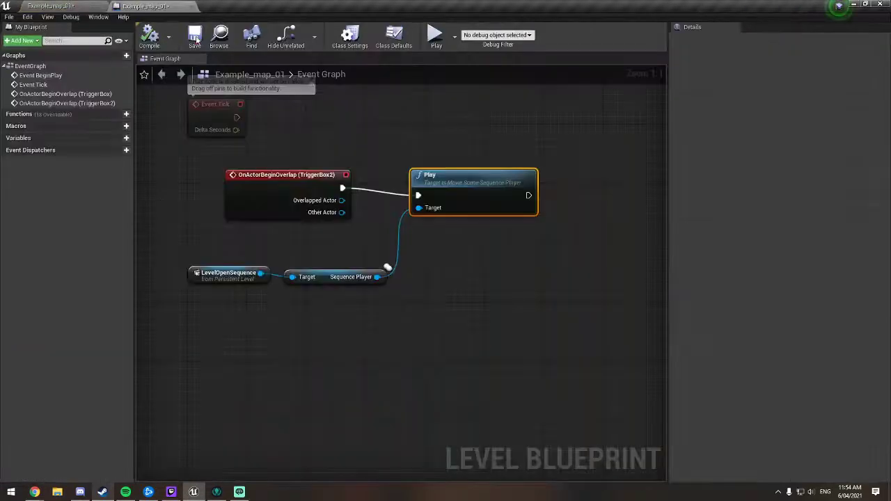
{"action": "left_click", "coordinate": [194, 37]}
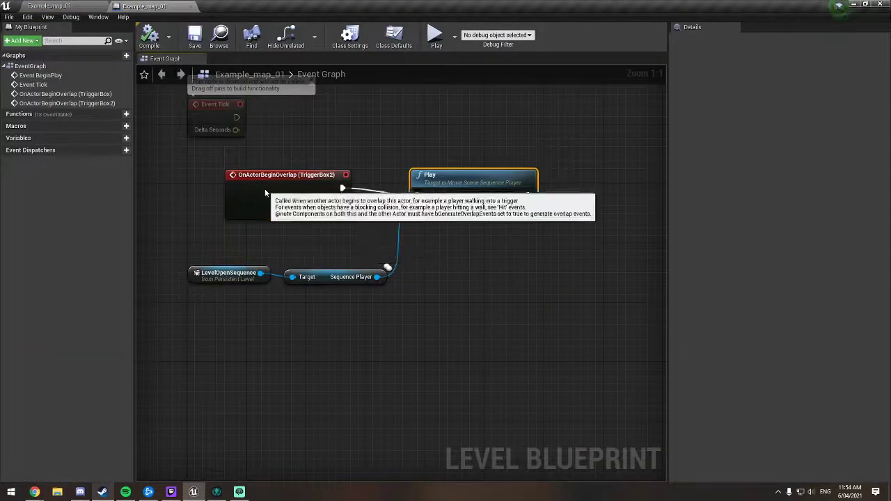
{"action": "left_click", "coordinate": [295, 212]}
{"action": "left_click", "coordinate": [426, 202]}
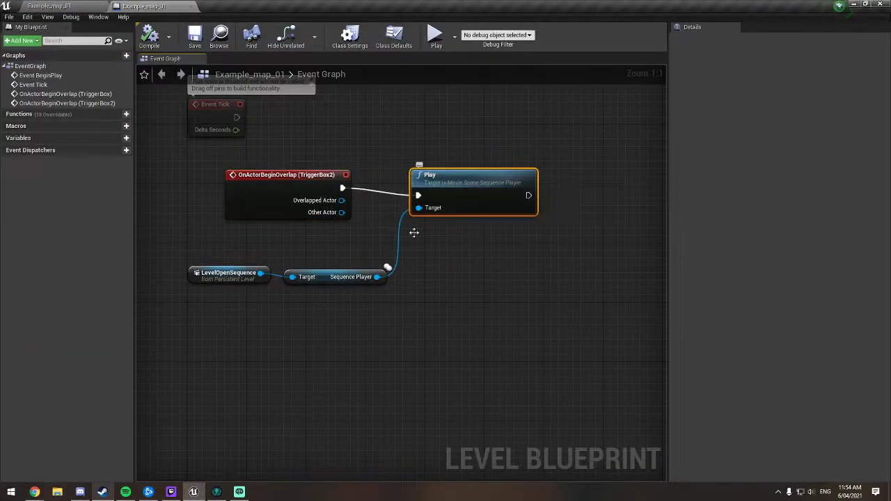
{"action": "left_click", "coordinate": [322, 286]}
{"action": "left_click", "coordinate": [226, 275]}
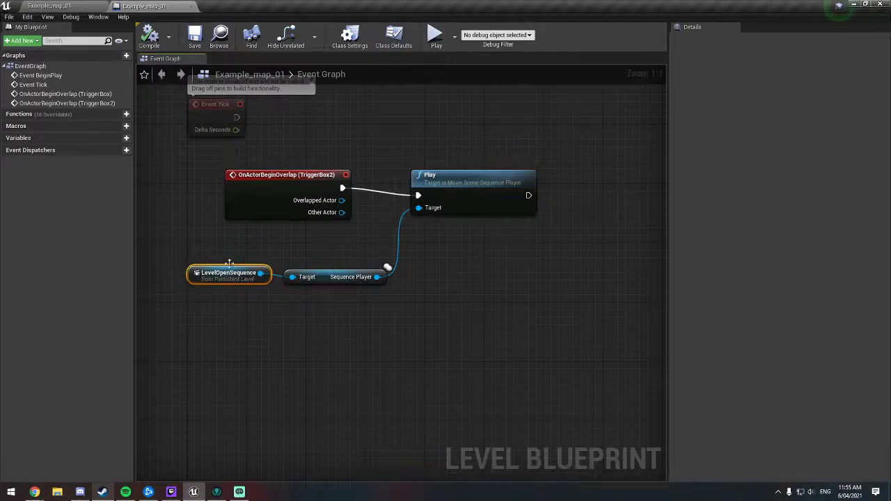
Step: Return to the Example_map_01 level and start a play test from the grassy ground before the coloured blocks
{"action": "left_click", "coordinate": [60, 6]}
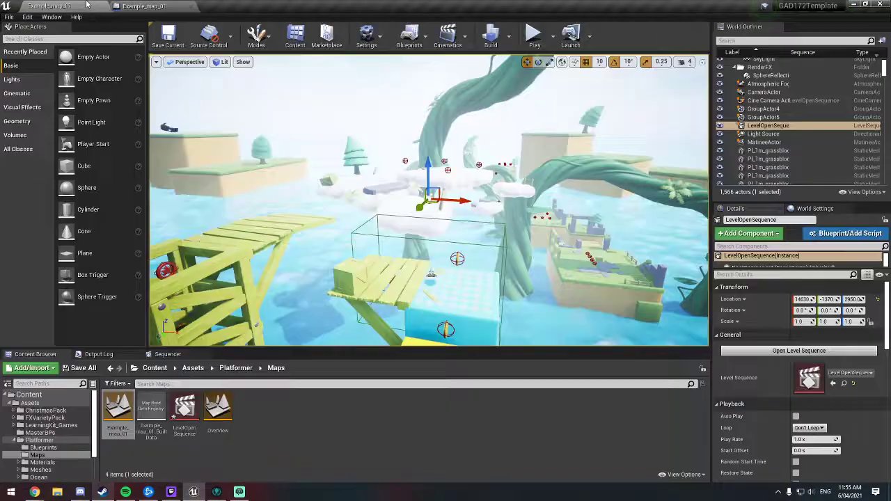
{"action": "right_click_drag", "start_coordinate": [390, 167], "coordinate": [515, 163]}
{"action": "mouse_move", "coordinate": [356, 181]}
{"action": "right_mouse_down"}
{"action": "mouse_move", "coordinate": [357, 208]}
{"action": "mouse_move", "coordinate": [369, 205]}
{"action": "mouse_move", "coordinate": [362, 237]}
{"action": "mouse_move", "coordinate": [356, 181]}
{"action": "right_mouse_up"}
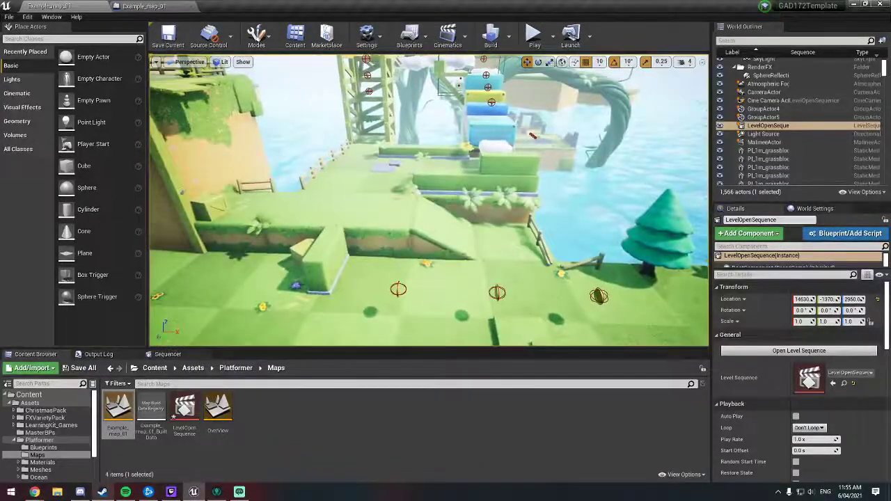
{"action": "right_click", "coordinate": [366, 204]}
{"action": "left_click", "coordinate": [413, 458]}
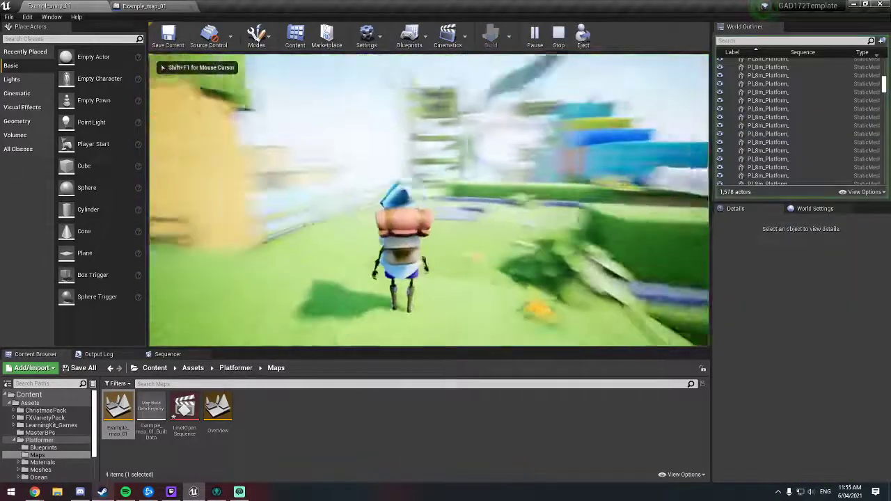
Step: Run and jump the character up the coloured blocks into TriggerBox2 to test the LevelOpenSequence cinematic
{"action": "key", "text": "w"}
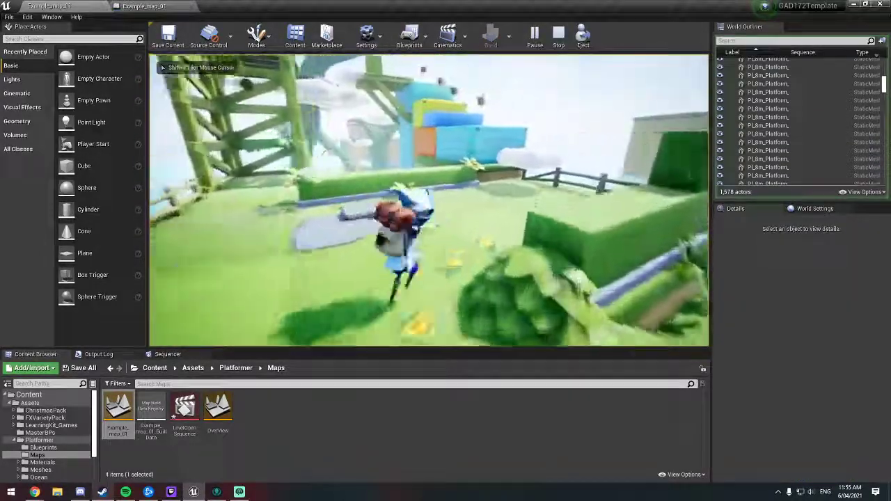
{"action": "key", "text": "w"}
{"action": "key", "text": "space"}
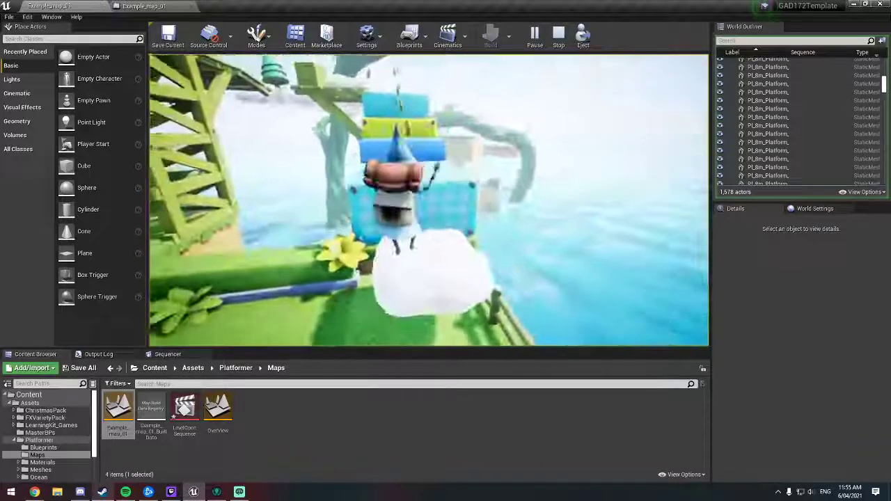
{"action": "key", "text": "w"}
{"action": "key", "text": "space"}
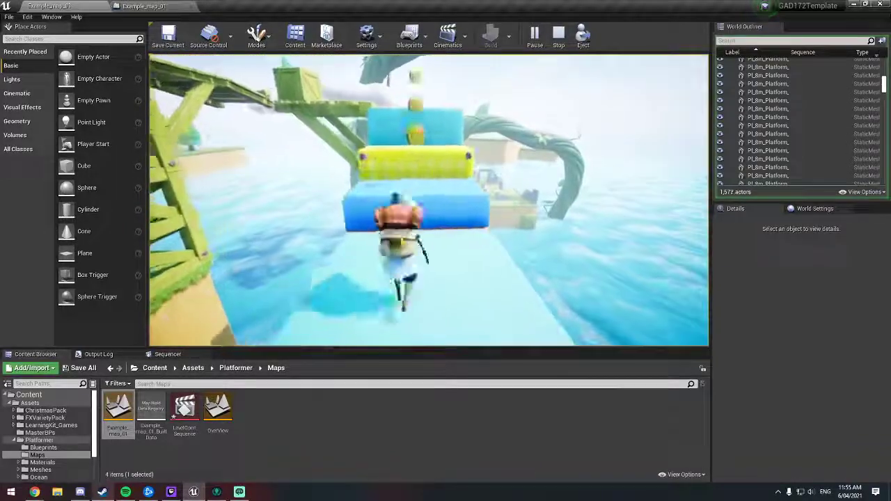
{"action": "key", "text": "w"}
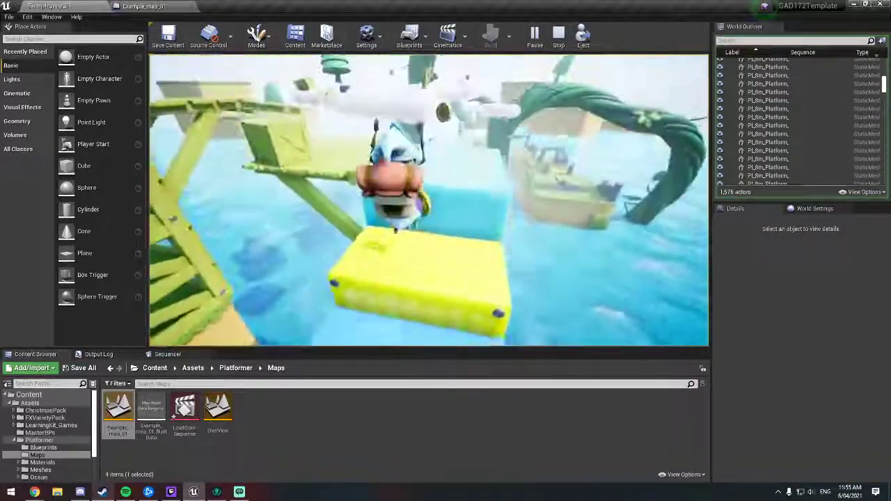
{"action": "key", "text": "w"}
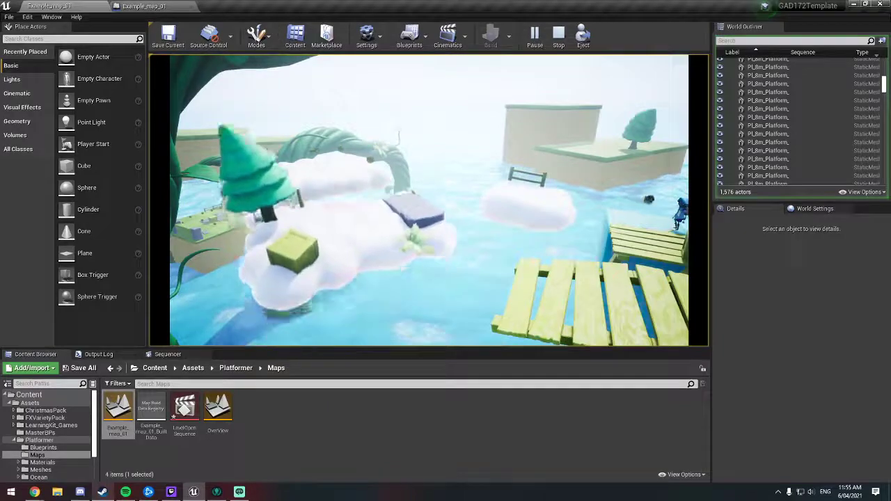
Step: Run and jump the character from the checkered blocks across the snowy clouds to the grey slab in the play test
{"action": "key", "text": "w"}
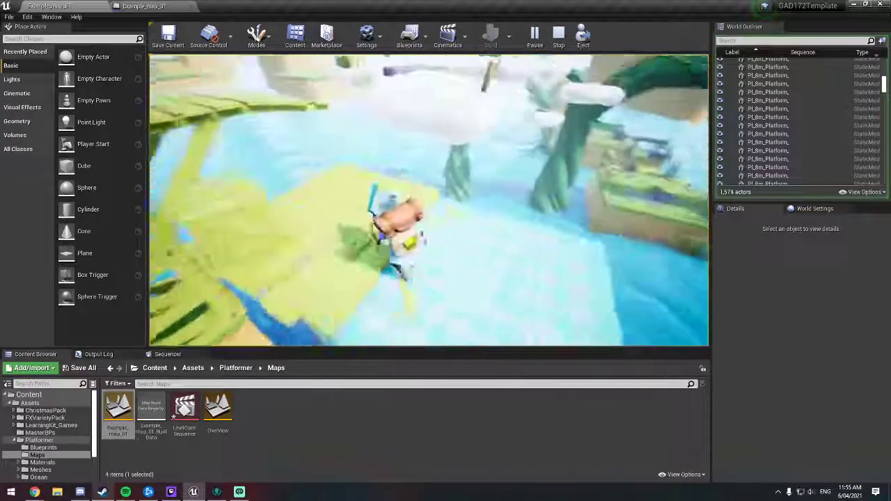
{"action": "key", "text": "space"}
{"action": "key", "text": "w"}
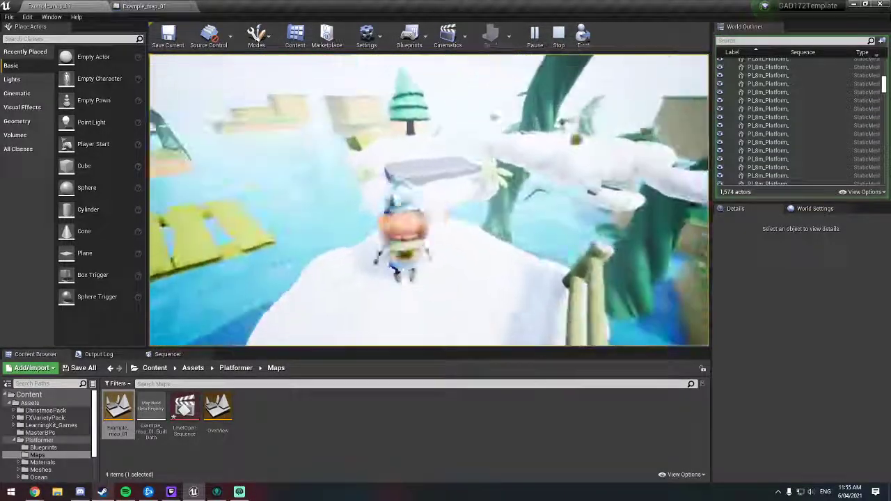
{"action": "key", "text": "space"}
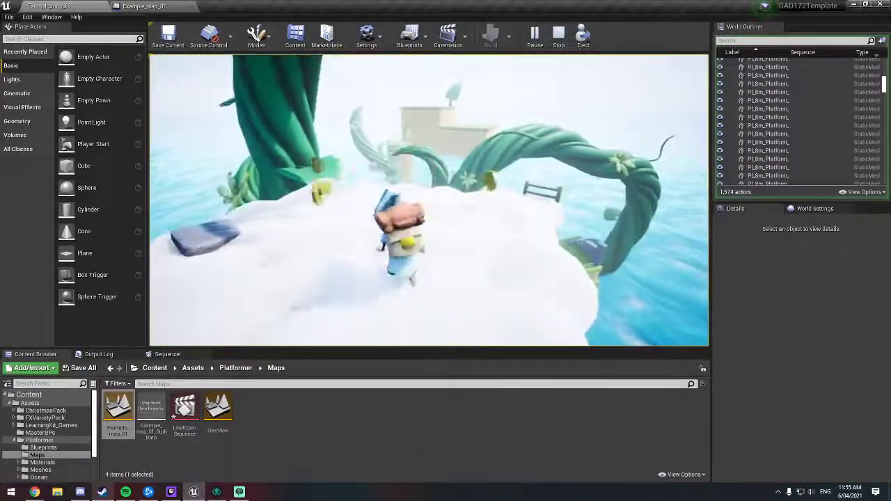
{"action": "key", "text": "w"}
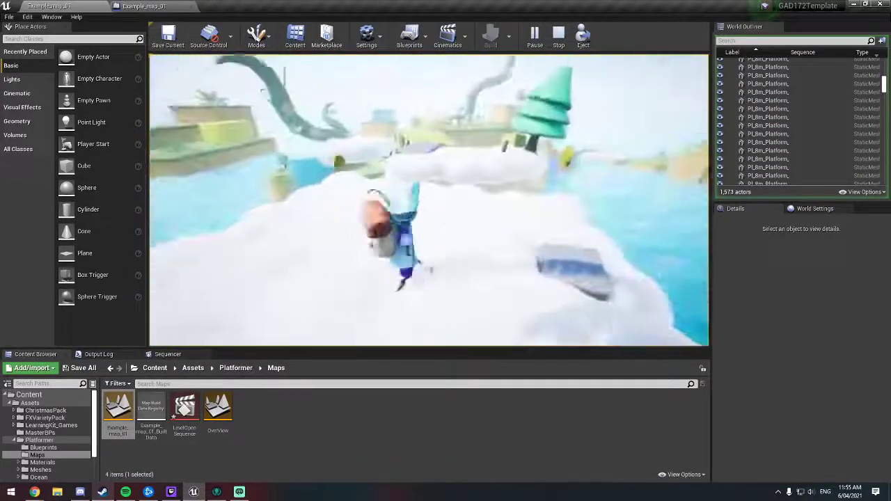
{"action": "key", "text": "w"}
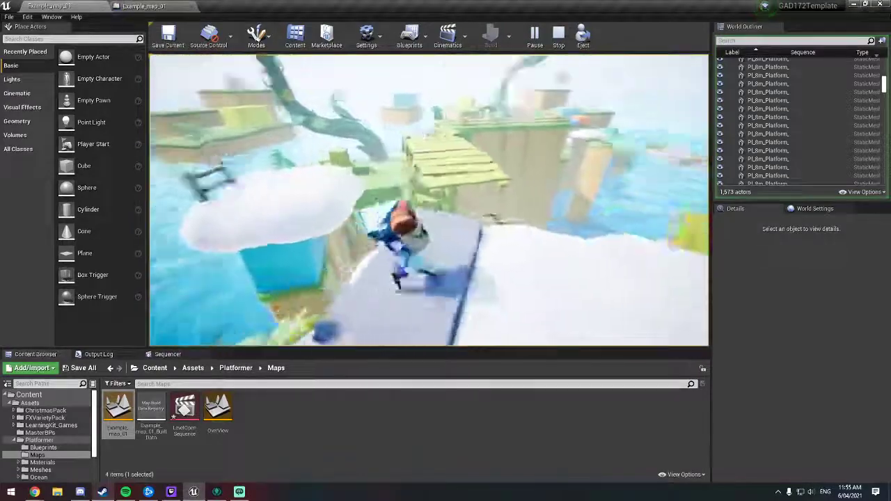
Step: Play on across the clouds back to the wooden platform and end the play test
{"action": "key", "text": "space"}
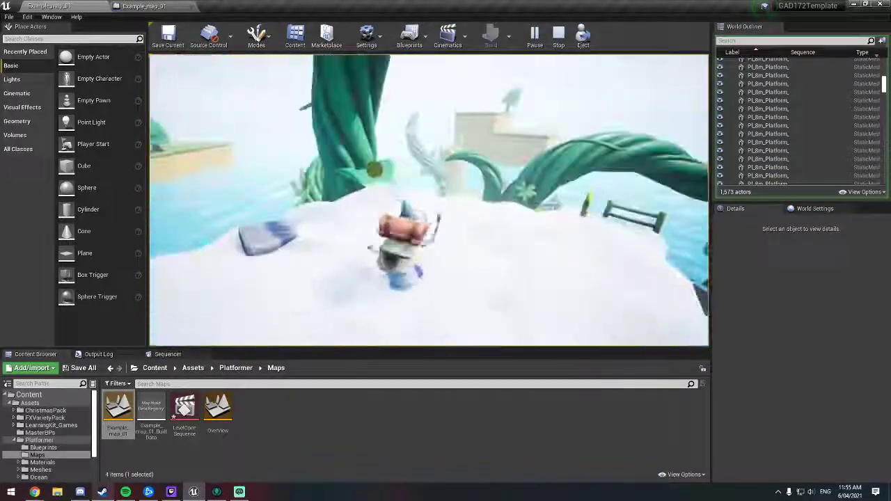
{"action": "key", "text": "w"}
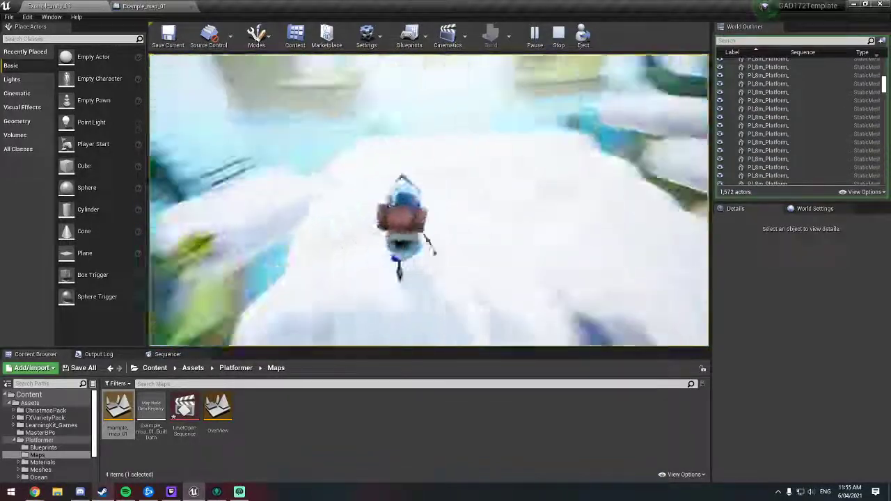
{"action": "key", "text": "w"}
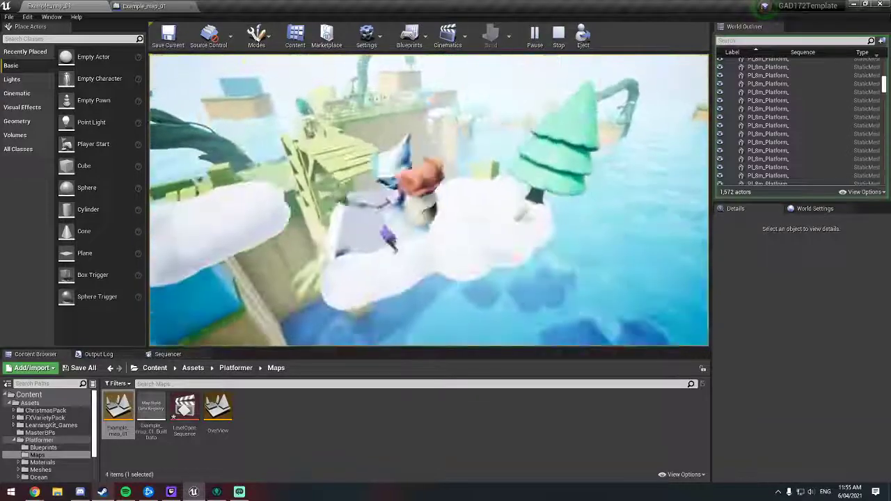
{"action": "key", "text": "w"}
{"action": "key", "text": "space"}
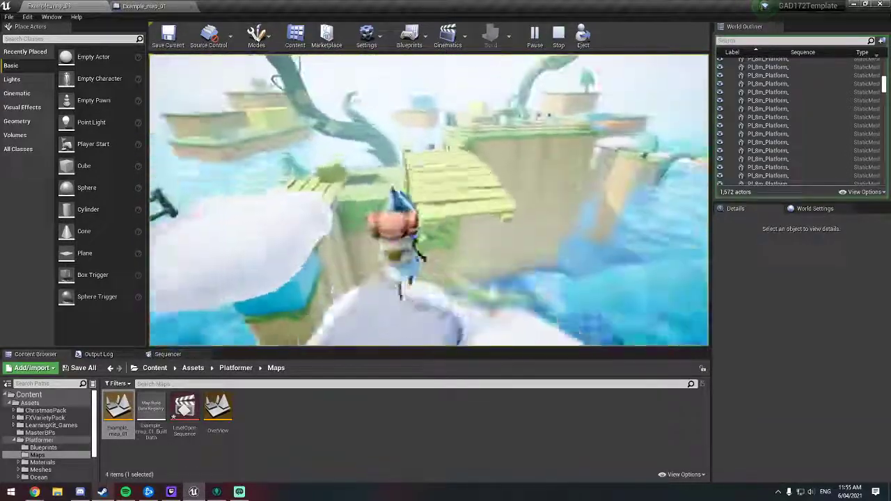
{"action": "key", "text": "w"}
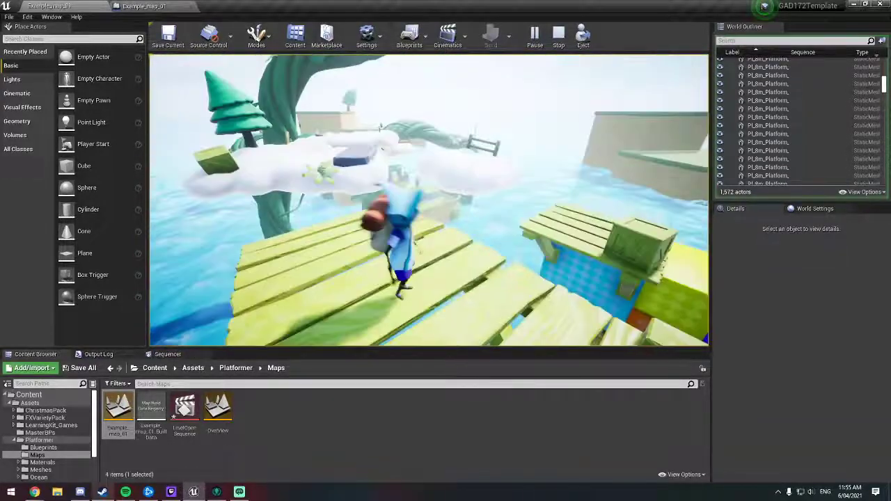
{"action": "key", "text": "Escape"}
Step: Place a BP_MovingPlatform_Instance from the Content/Blueprints folder in the level beside the far cloud near the beanstalk arch
{"action": "key", "text": "s"}
{"action": "right_click_drag", "start_coordinate": [457, 185], "coordinate": [414, 178]}
{"action": "key", "text": "w"}
{"action": "key", "text": "s"}
{"action": "key", "text": "s"}
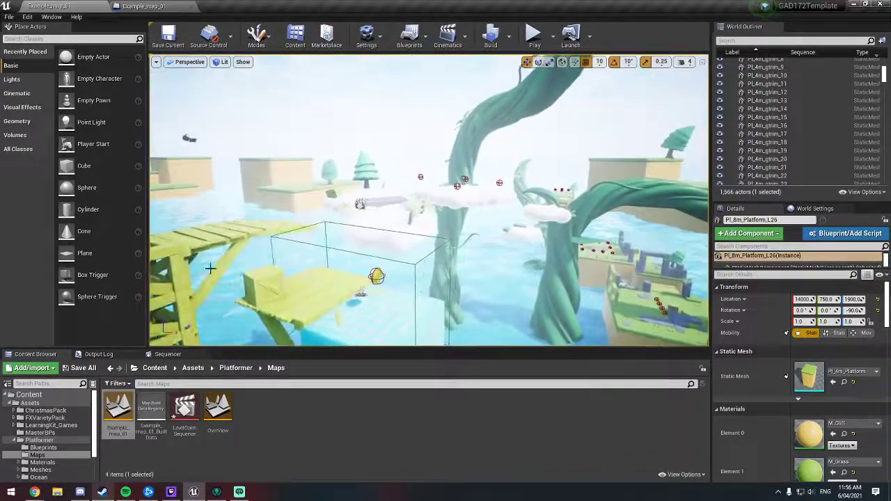
{"action": "left_click", "coordinate": [32, 394]}
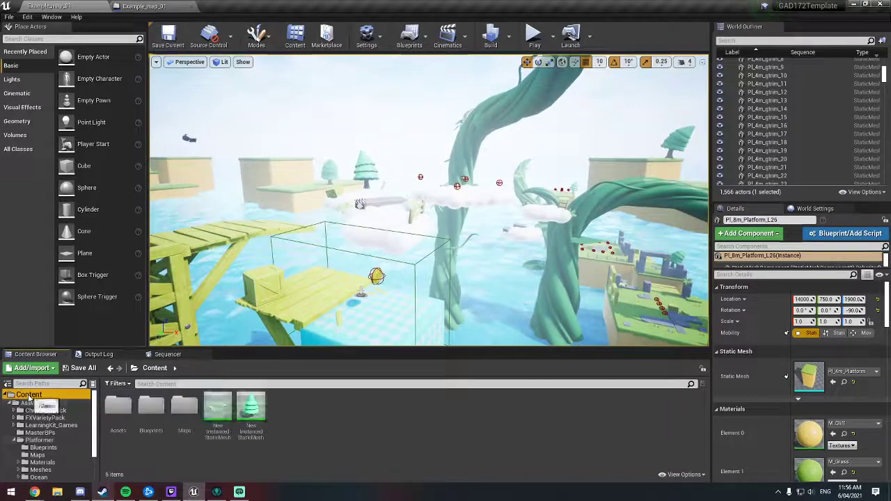
{"action": "double_click", "coordinate": [155, 409]}
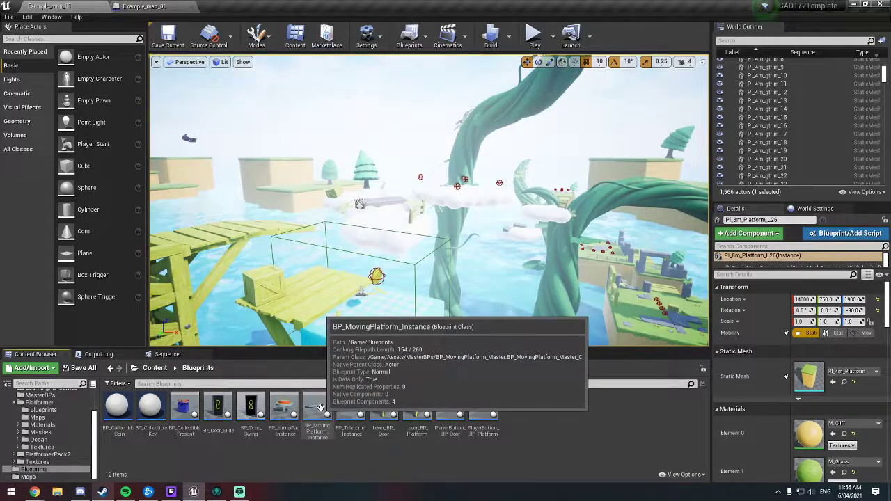
{"action": "left_click_drag", "start_coordinate": [319, 407], "coordinate": [439, 240]}
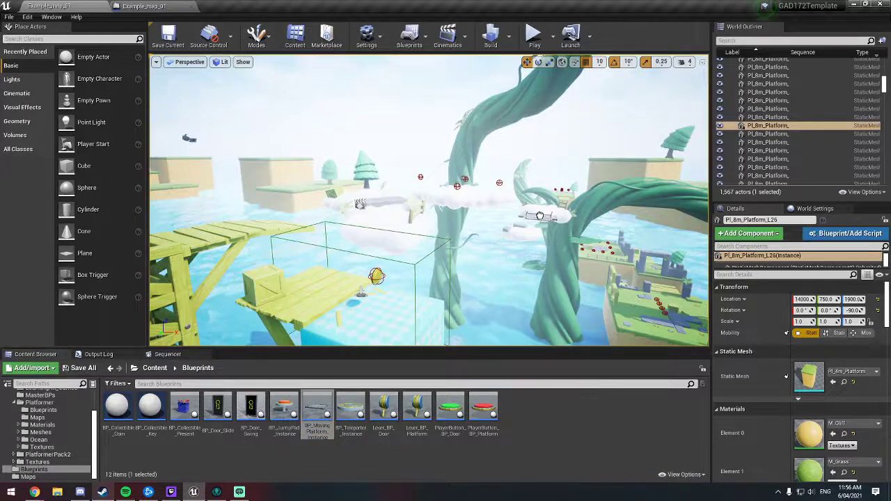
Step: Set the new moving platform's Movement Mode to LeverButtonActivated
{"action": "left_click_drag", "start_coordinate": [540, 216], "coordinate": [540, 215]}
{"action": "key", "text": "w"}
{"action": "right_click_drag", "start_coordinate": [540, 216], "coordinate": [550, 239]}
{"action": "left_click", "coordinate": [826, 388]}
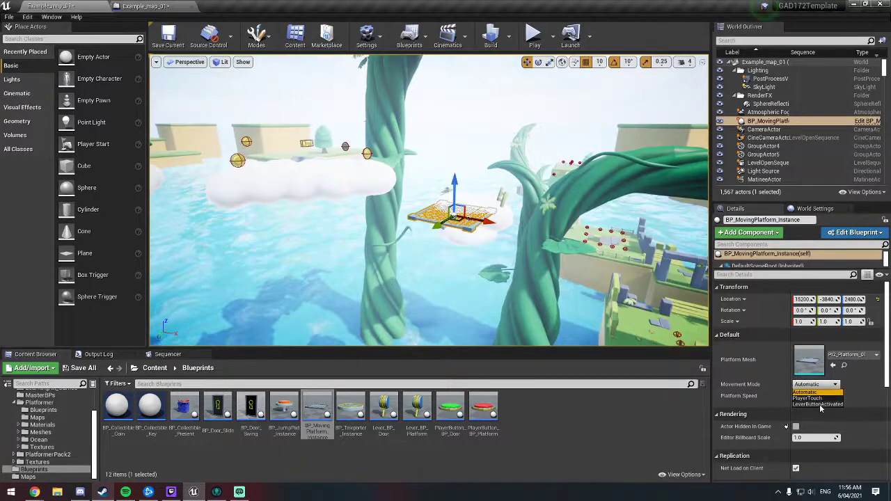
{"action": "left_click", "coordinate": [818, 405]}
Step: Move the moving platform along its X axis to the outer edge of the cloud, facing the beanstalk arch
{"action": "key", "text": "w"}
{"action": "right_click_drag", "start_coordinate": [529, 321], "coordinate": [532, 304]}
{"action": "left_click_drag", "start_coordinate": [442, 283], "coordinate": [561, 326]}
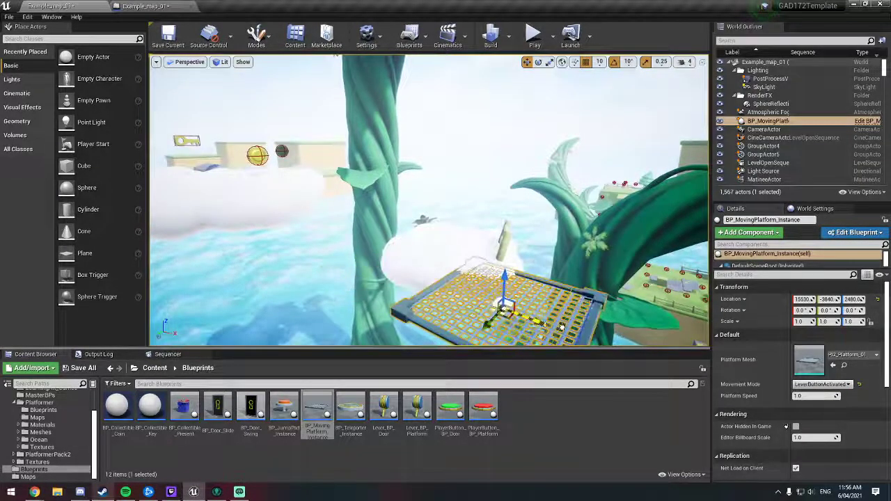
{"action": "right_click_drag", "start_coordinate": [561, 306], "coordinate": [620, 311]}
Step: Select the moving platform's PlatformPath spline component and pick its spline point at X 100 in the viewport
{"action": "key", "text": "w"}
{"action": "left_click_drag", "start_coordinate": [764, 271], "coordinate": [764, 310]}
{"action": "left_click", "coordinate": [761, 295]}
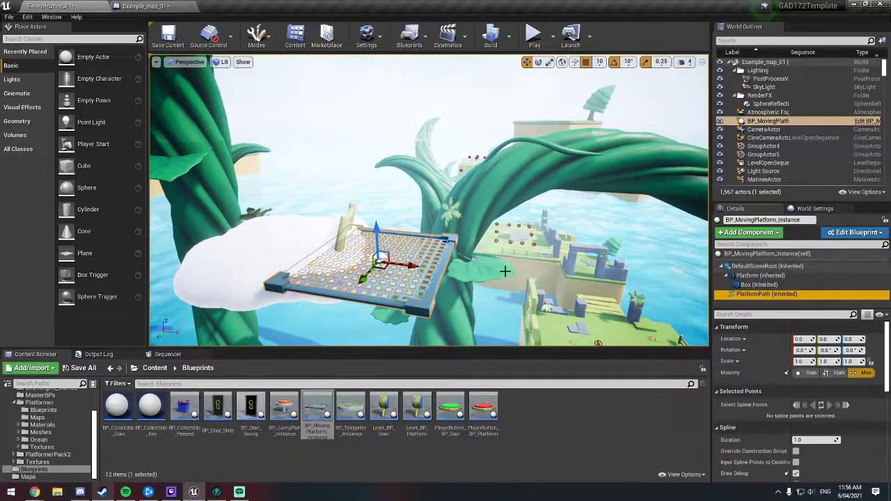
{"action": "right_click_drag", "start_coordinate": [507, 270], "coordinate": [530, 272]}
{"action": "key", "text": "w"}
{"action": "key", "text": "d"}
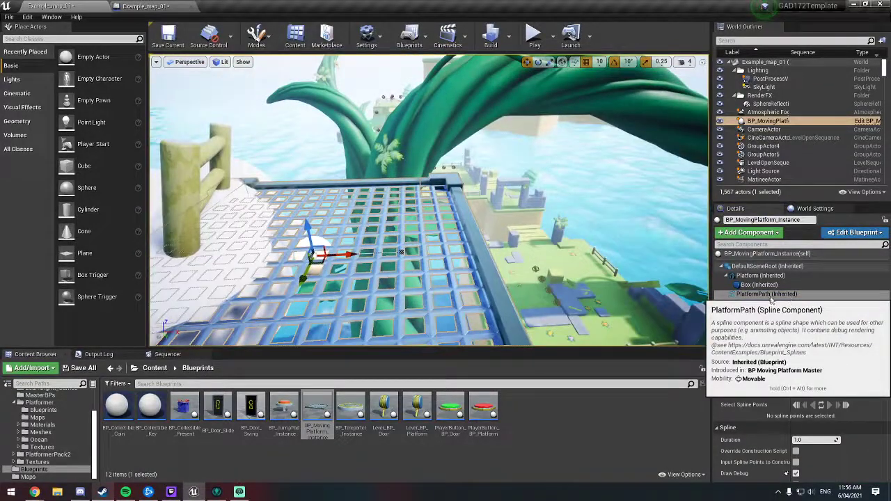
{"action": "key", "text": "w"}
{"action": "right_click_drag", "start_coordinate": [405, 254], "coordinate": [487, 164]}
{"action": "key", "text": "e"}
{"action": "key", "text": "q"}
{"action": "key", "text": "a"}
{"action": "key", "text": "d"}
{"action": "key", "text": "a"}
{"action": "left_click", "coordinate": [517, 137]}
{"action": "key", "text": "s"}
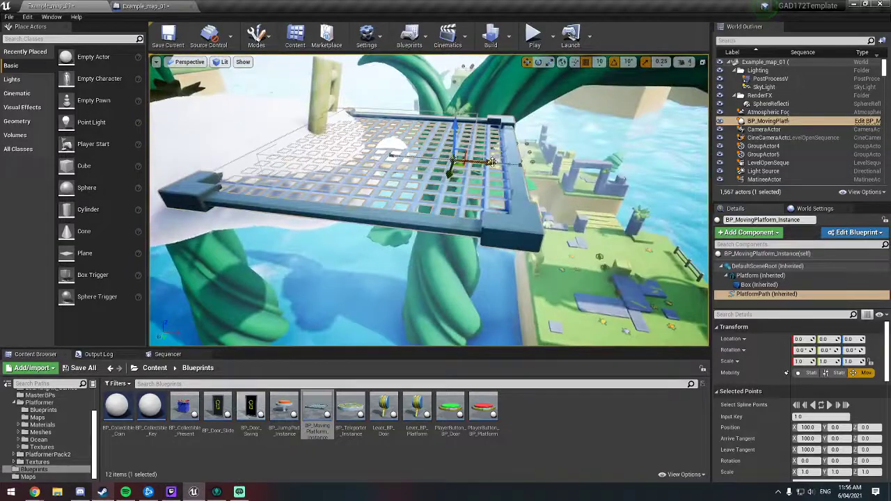
Step: Extend the PlatformPath spline along X under the beanstalk arch, placing spline points at X 940 and X 1380
{"action": "left_click_drag", "start_coordinate": [707, 188], "coordinate": [681, 182]}
{"action": "key", "text": "s"}
{"action": "key", "text": "d"}
{"action": "right_click_drag", "start_coordinate": [681, 183], "coordinate": [696, 193]}
{"action": "right_click_drag", "start_coordinate": [578, 190], "coordinate": [574, 185]}
{"action": "key", "text": "s"}
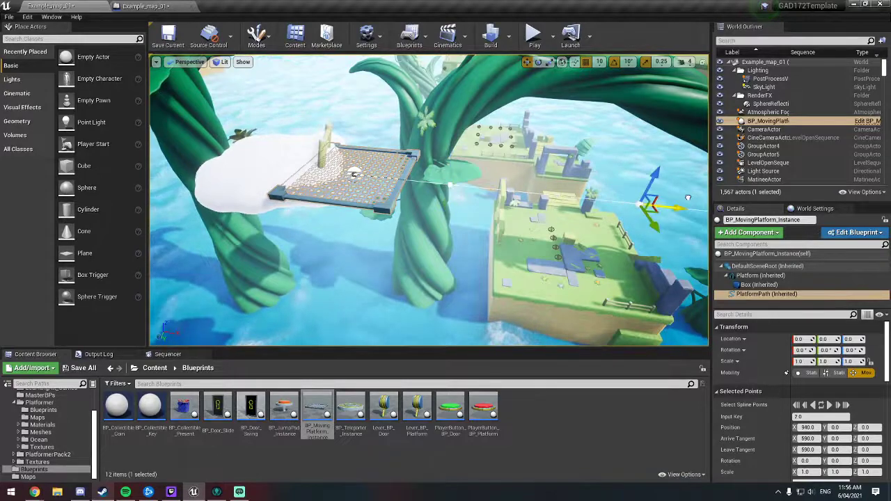
{"action": "key", "text": "s"}
{"action": "right_click_drag", "start_coordinate": [687, 197], "coordinate": [688, 213]}
{"action": "key", "text": "d"}
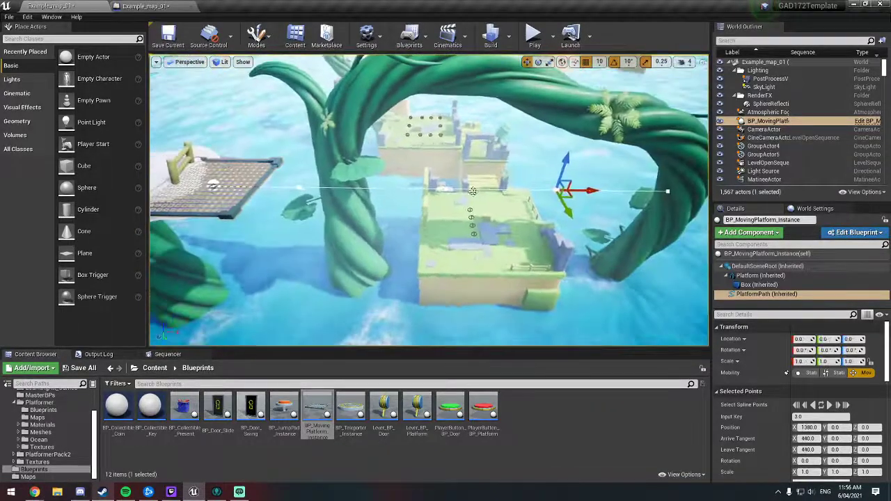
Step: Raise the middle PlatformPath spline point so the platform's path curves upward under the beanstalk arch
{"action": "left_click", "coordinate": [444, 190]}
{"action": "left_click_drag", "start_coordinate": [445, 164], "coordinate": [454, 123]}
{"action": "key", "text": "w"}
{"action": "right_click_drag", "start_coordinate": [453, 123], "coordinate": [439, 89]}
Step: Add a reference to the placed BP_MovingPlatform_Instance to the Level Blueprint and position it below the Play node
{"action": "left_click", "coordinate": [334, 201]}
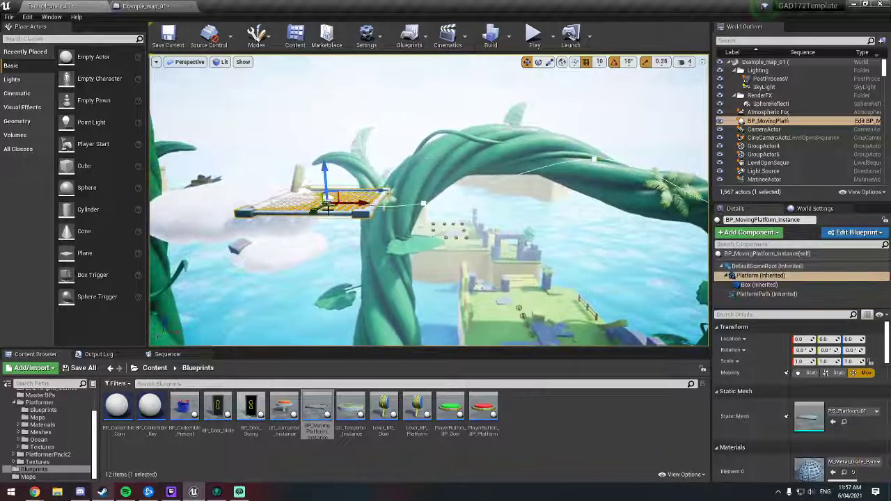
{"action": "right_click_drag", "start_coordinate": [334, 200], "coordinate": [335, 221]}
{"action": "right_click_drag", "start_coordinate": [437, 270], "coordinate": [493, 247]}
{"action": "key", "text": "w"}
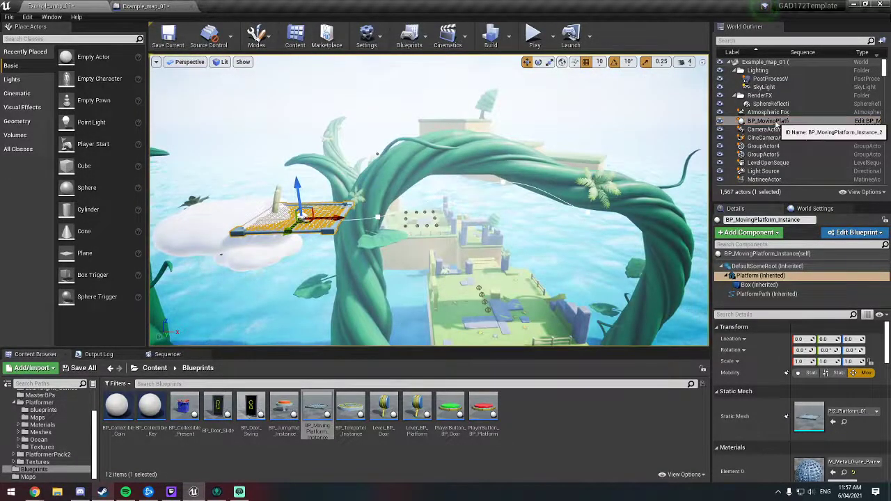
{"action": "left_click", "coordinate": [867, 121]}
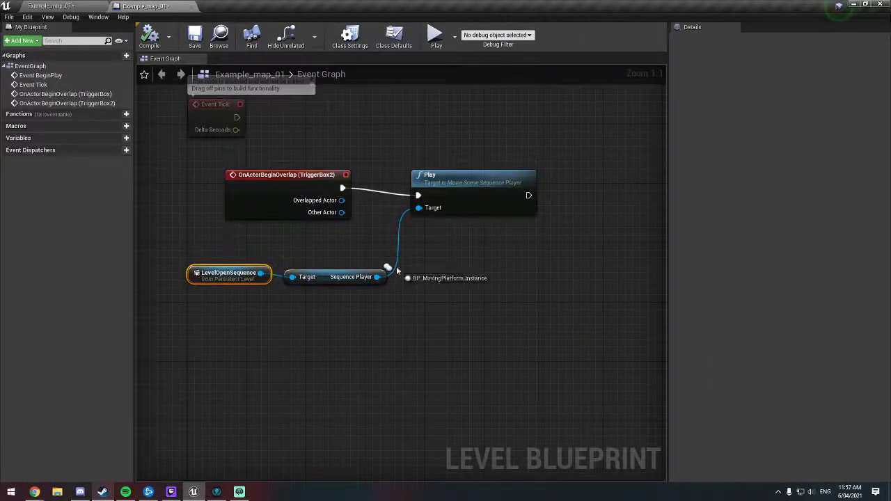
{"action": "left_click_drag", "start_coordinate": [564, 269], "coordinate": [564, 269]}
{"action": "right_click_drag", "start_coordinate": [561, 250], "coordinate": [502, 245]}
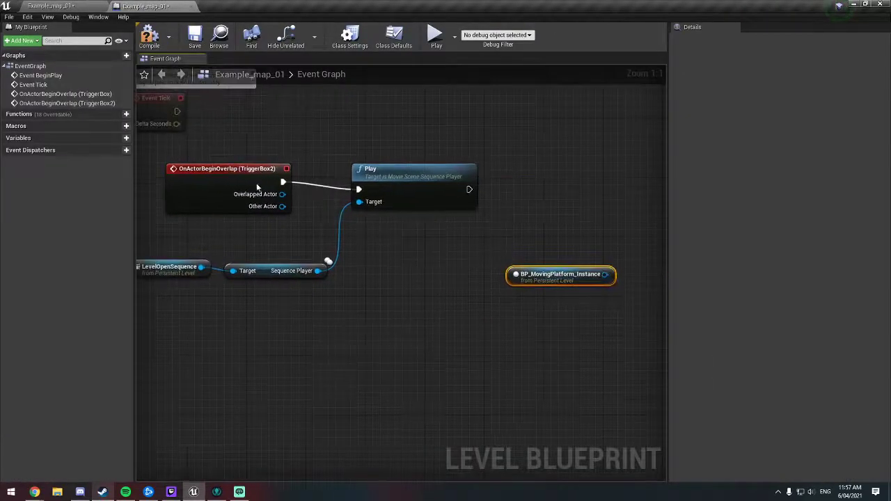
{"action": "right_click_drag", "start_coordinate": [548, 273], "coordinate": [484, 282]}
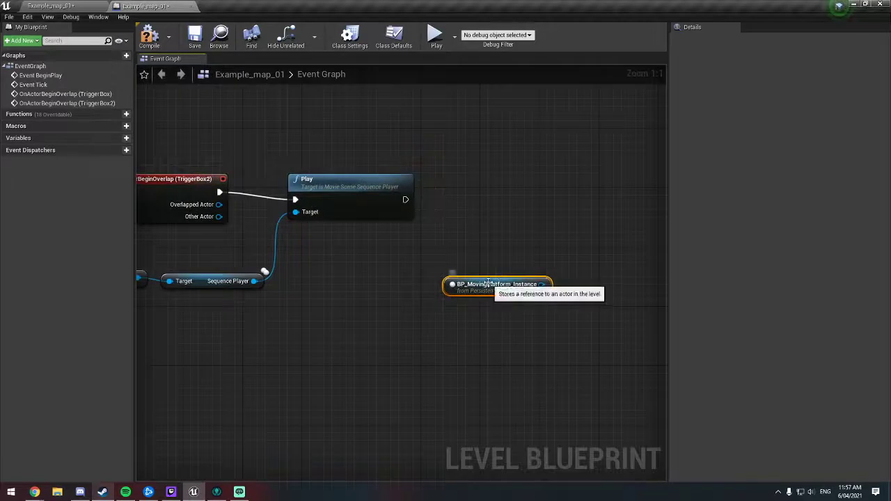
{"action": "left_click_drag", "start_coordinate": [485, 282], "coordinate": [384, 286]}
{"action": "left_click_drag", "start_coordinate": [437, 284], "coordinate": [501, 265]}
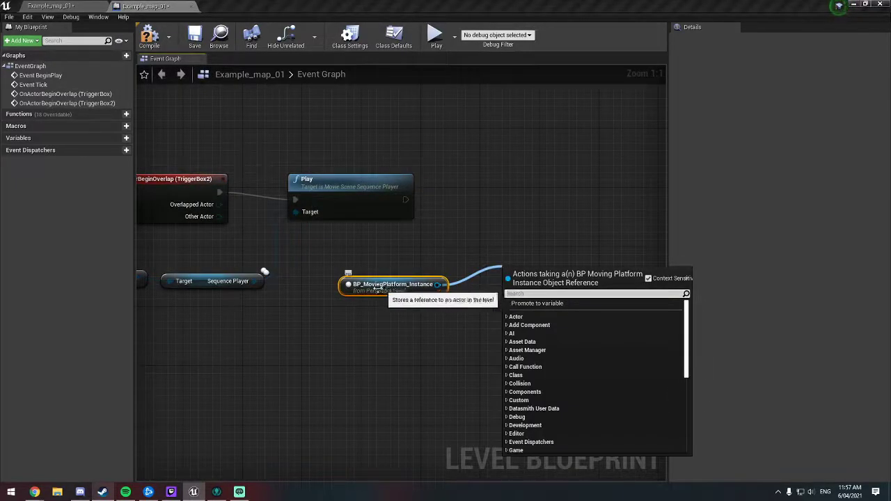
{"action": "scroll", "coordinate": [567, 333], "scroll_direction": "down", "scroll_amount": 10}
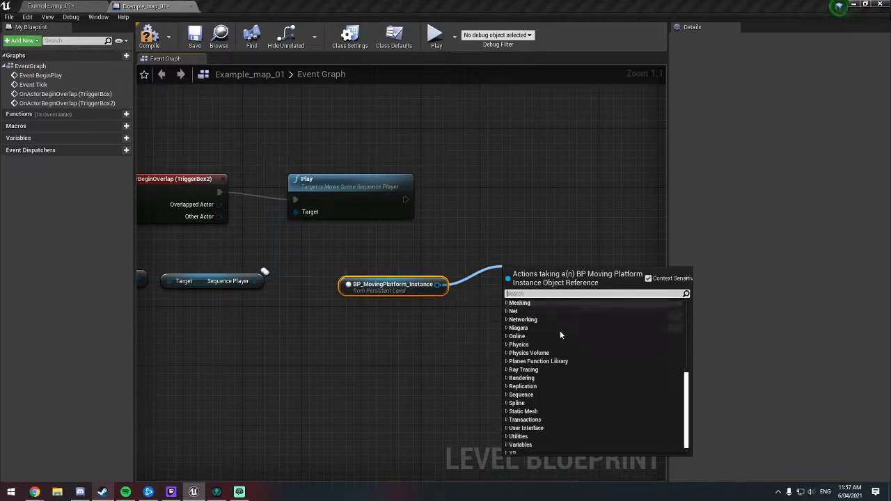
{"action": "scroll", "coordinate": [559, 330], "scroll_direction": "up", "scroll_amount": 10}
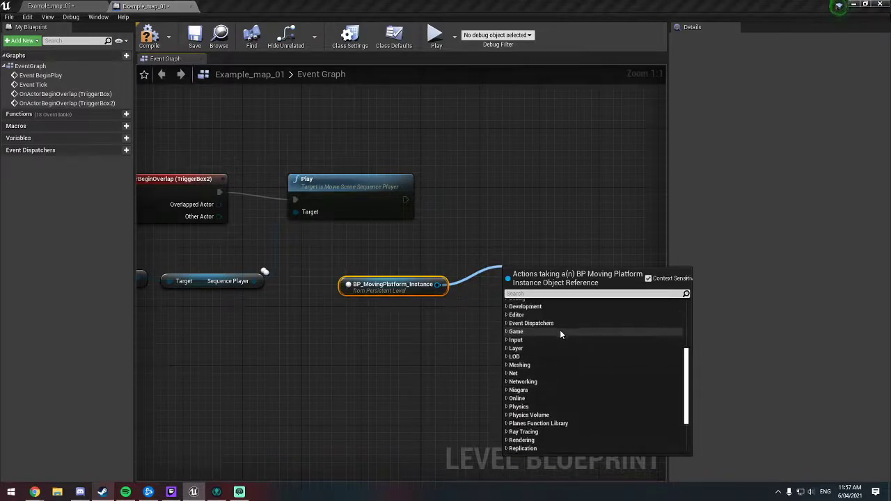
{"action": "left_click", "coordinate": [392, 296]}
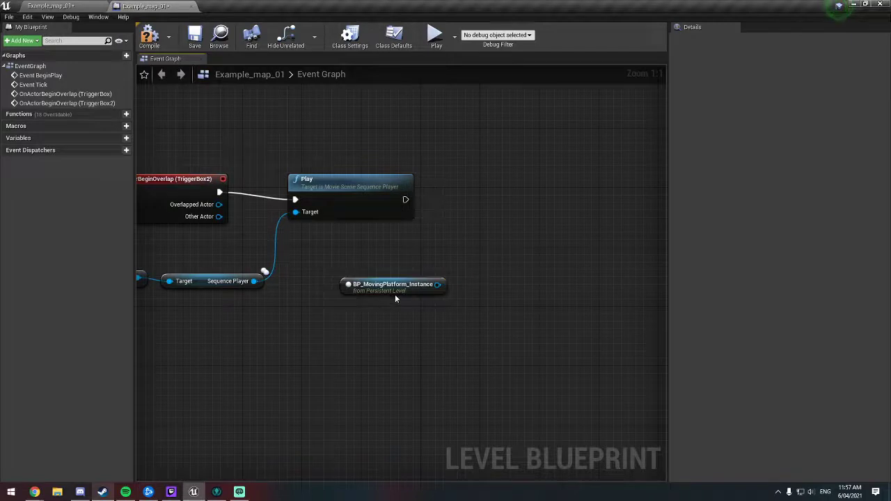
Step: Compile the Level Blueprint and open the BP_MovingPlatform_Instance blueprint from the Blueprints folder
{"action": "left_click", "coordinate": [152, 39]}
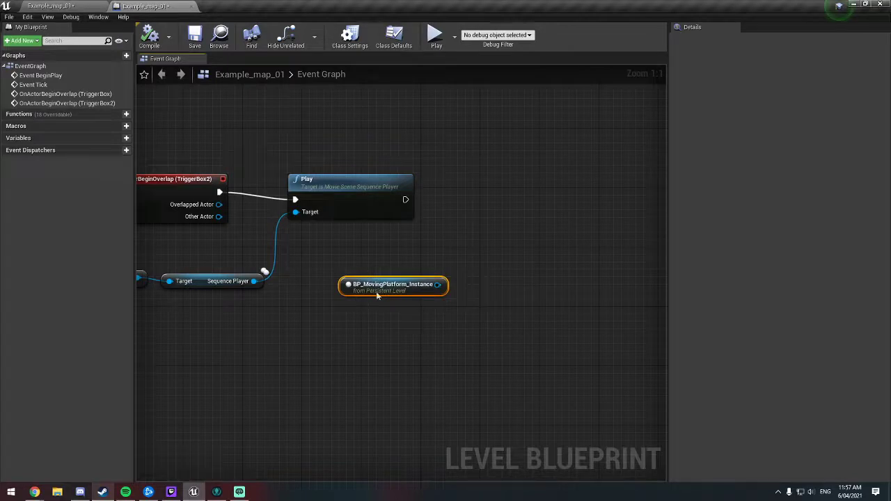
{"action": "left_click_drag", "start_coordinate": [438, 284], "coordinate": [478, 258]}
{"action": "left_click", "coordinate": [83, 4]}
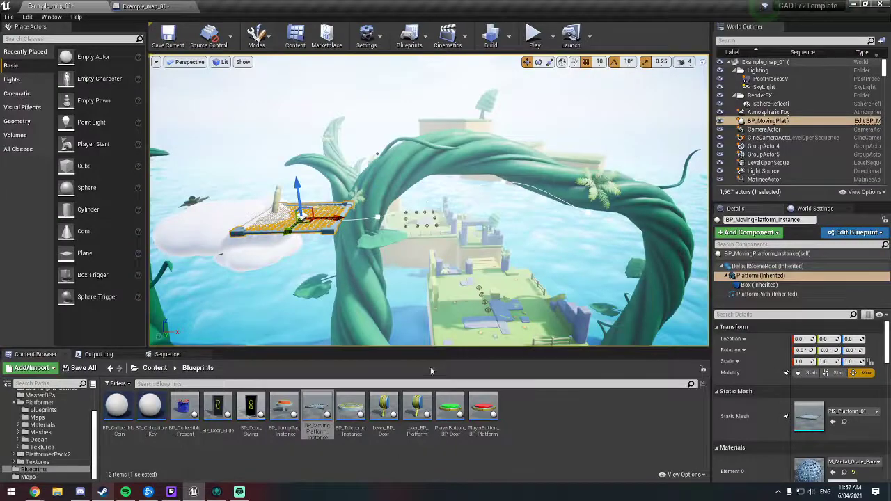
{"action": "double_click", "coordinate": [317, 414]}
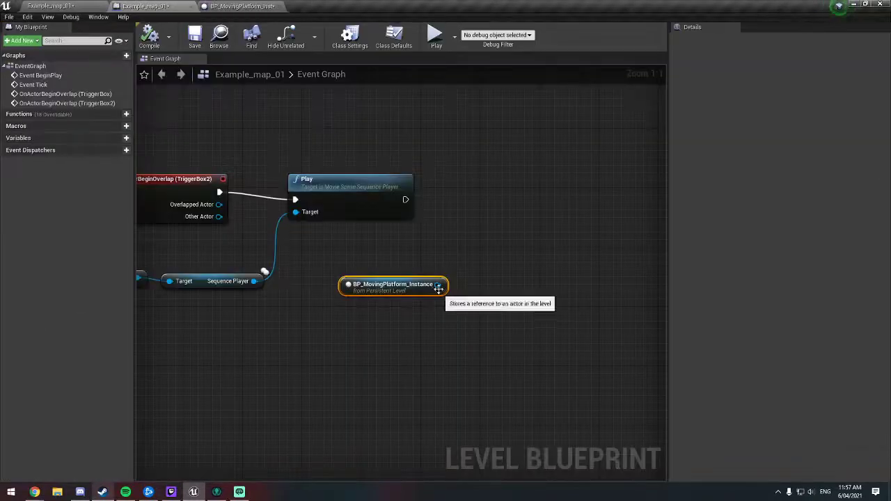
Step: Add a Set Lever Button Active node from the BP_MovingPlatform_Instance reference in the Level Blueprint
{"action": "left_click_drag", "start_coordinate": [438, 284], "coordinate": [488, 263]}
{"action": "type", "text": "lever"}
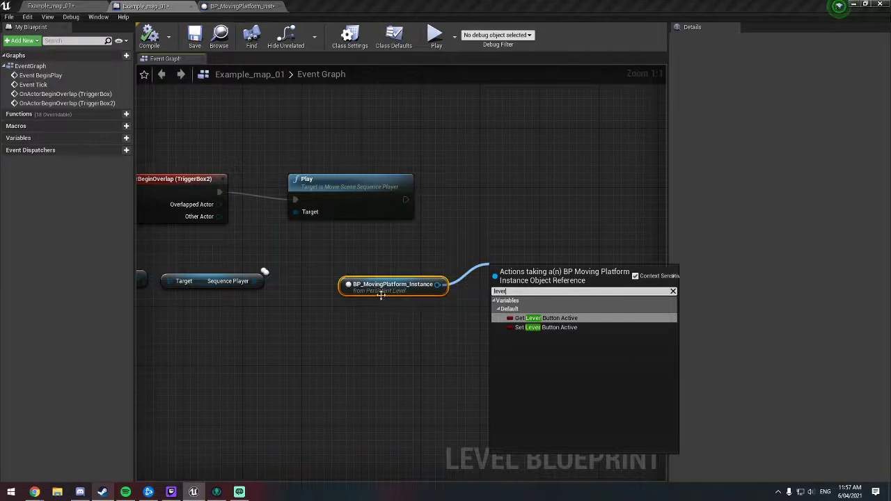
{"action": "left_click", "coordinate": [547, 327]}
Step: Move the Set node beside Play, connect Play's execution output to it and enable Lever Button Active
{"action": "left_click_drag", "start_coordinate": [547, 281], "coordinate": [547, 206]}
{"action": "left_click_drag", "start_coordinate": [404, 201], "coordinate": [496, 199]}
{"action": "left_click", "coordinate": [558, 213]}
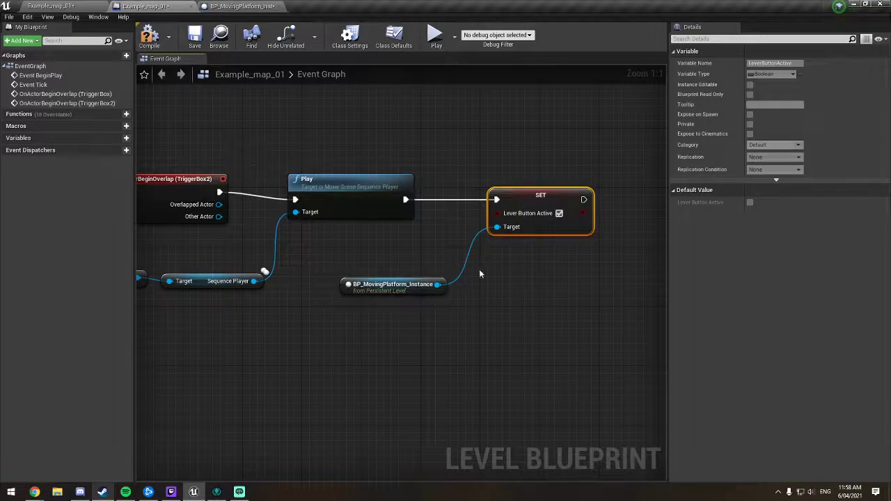
Step: Insert a Delay node between Play and Set Lever Button Active and set its duration to 4 seconds
{"action": "right_click_drag", "start_coordinate": [479, 268], "coordinate": [346, 259]}
{"action": "left_click_drag", "start_coordinate": [404, 191], "coordinate": [544, 191]}
{"action": "left_click", "coordinate": [300, 199]}
{"action": "left_click_drag", "start_coordinate": [271, 190], "coordinate": [299, 188]}
{"action": "type", "text": "delay"}
{"action": "key", "text": "Escape"}
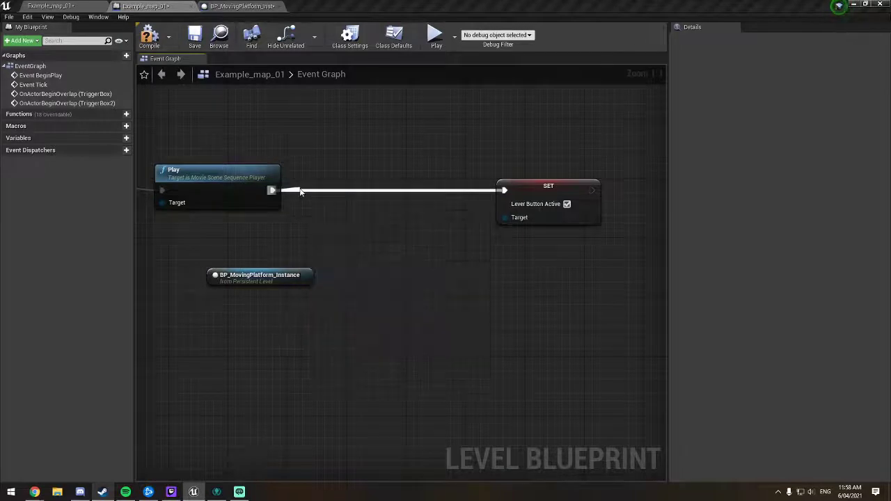
{"action": "left_click_drag", "start_coordinate": [354, 193], "coordinate": [382, 181]}
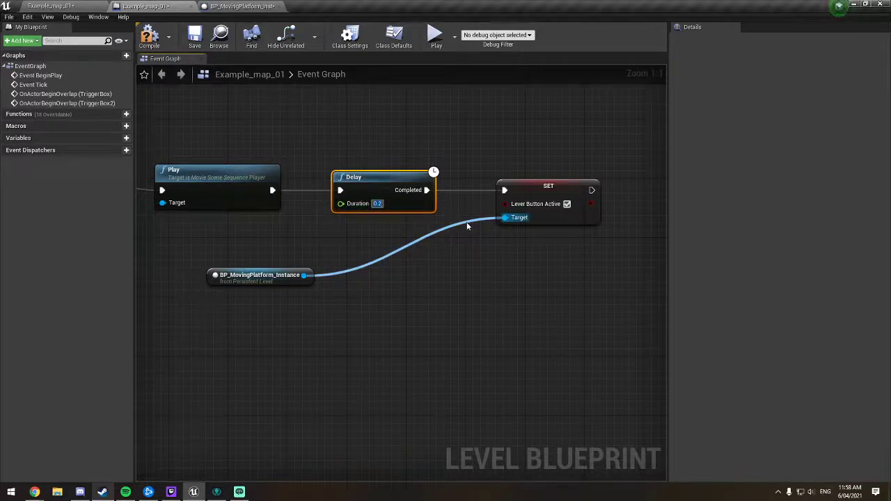
{"action": "type", "text": "4"}
{"action": "key", "text": "Return"}
Step: Move the BP_MovingPlatform_Instance reference directly beneath the Delay node
{"action": "right_click_drag", "start_coordinate": [210, 248], "coordinate": [439, 251]}
{"action": "right_click_drag", "start_coordinate": [348, 274], "coordinate": [304, 252]}
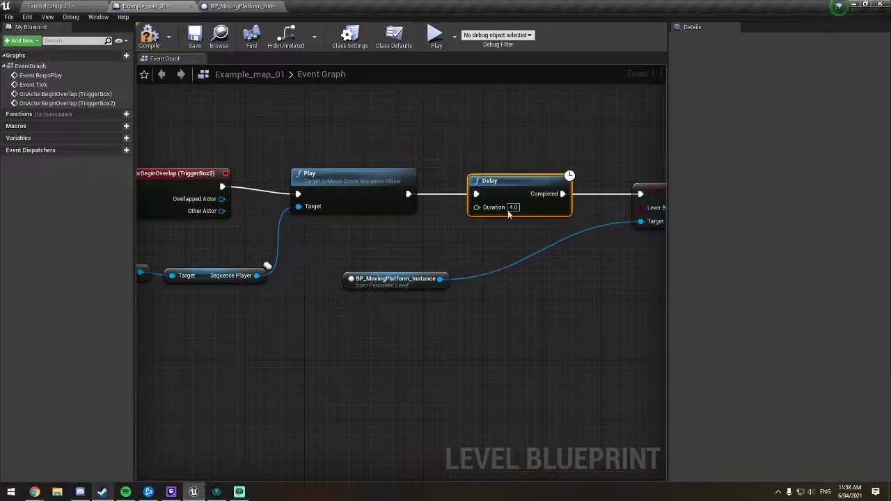
{"action": "right_click_drag", "start_coordinate": [515, 235], "coordinate": [337, 188]}
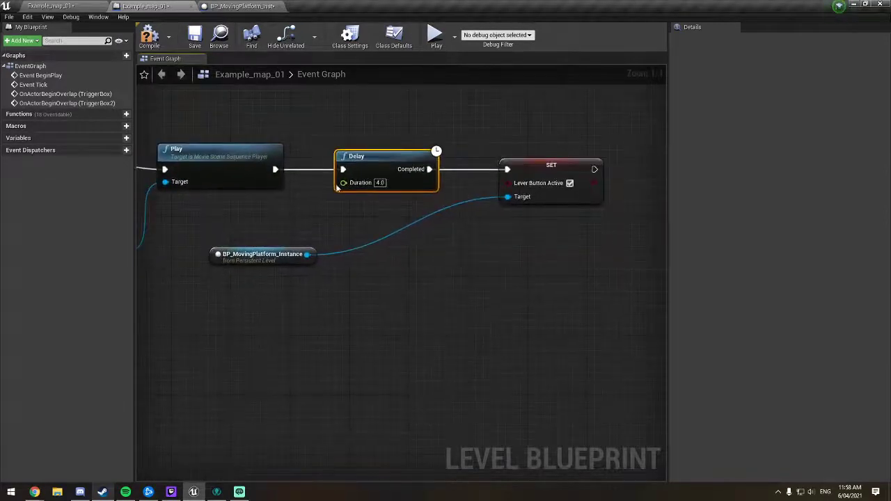
{"action": "left_click_drag", "start_coordinate": [280, 256], "coordinate": [406, 211]}
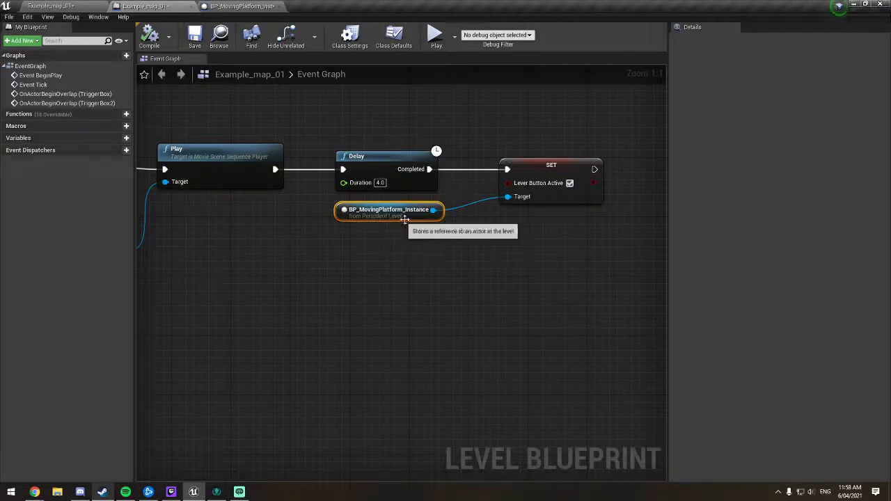
Step: Review the Play, Delay and Set chain in the Level Blueprint and save it
{"action": "left_click", "coordinate": [86, 6]}
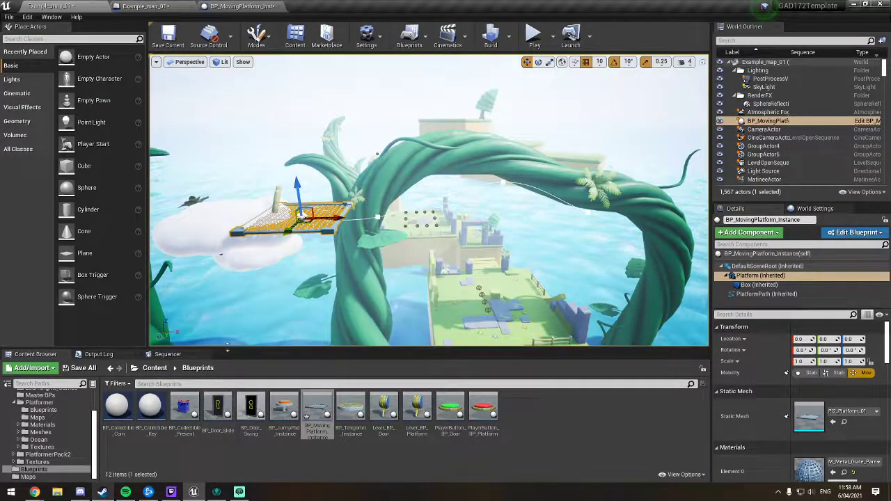
{"action": "left_click", "coordinate": [230, 6]}
{"action": "left_click", "coordinate": [163, 6]}
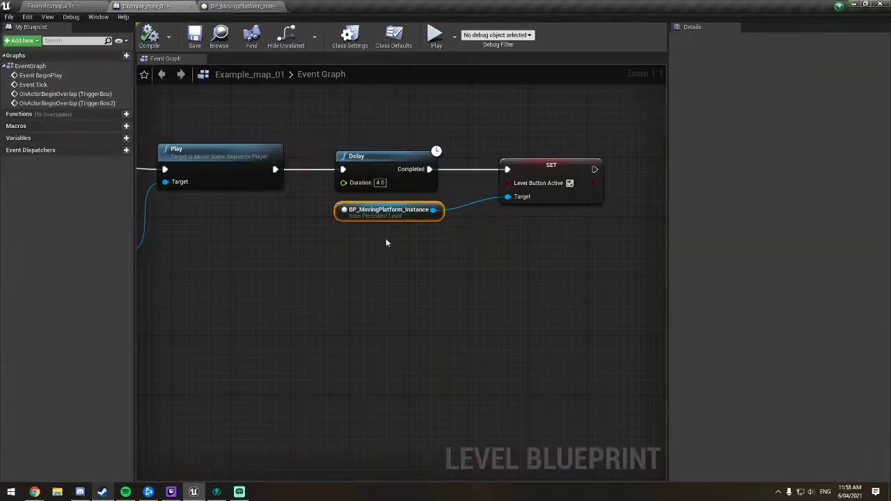
{"action": "right_click_drag", "start_coordinate": [206, 169], "coordinate": [274, 177]}
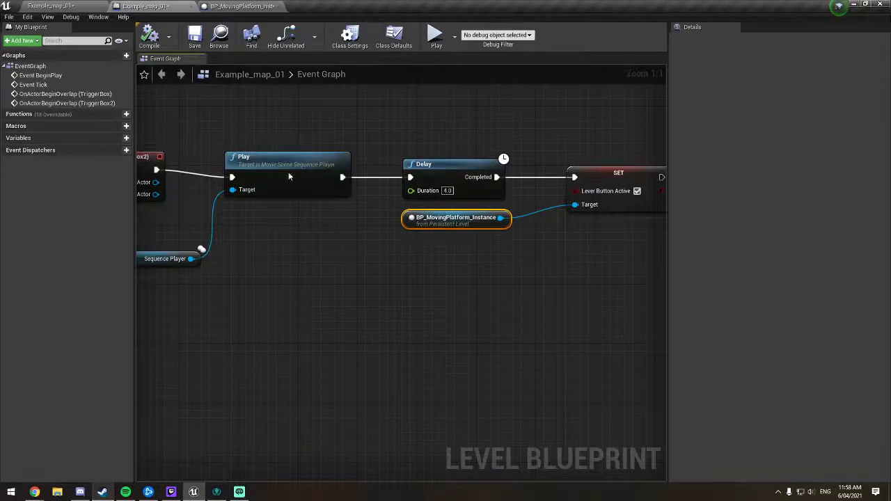
{"action": "right_click_drag", "start_coordinate": [449, 179], "coordinate": [398, 182]}
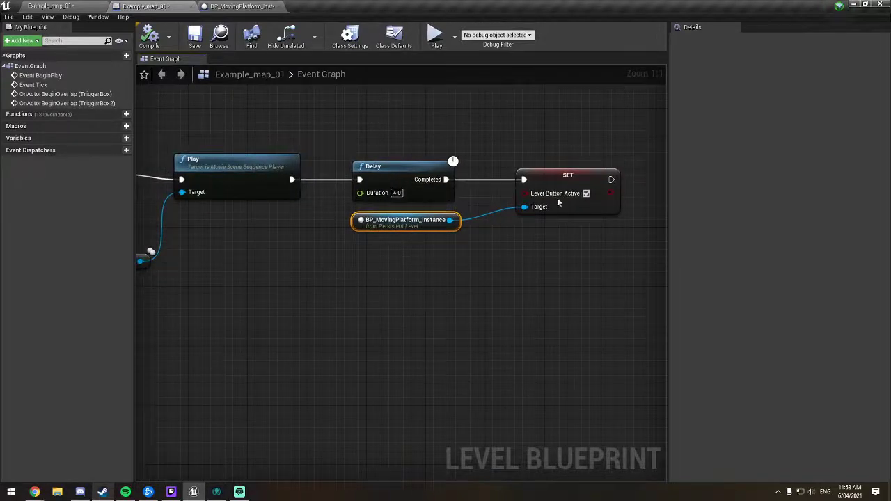
{"action": "right_click_drag", "start_coordinate": [360, 262], "coordinate": [374, 270]}
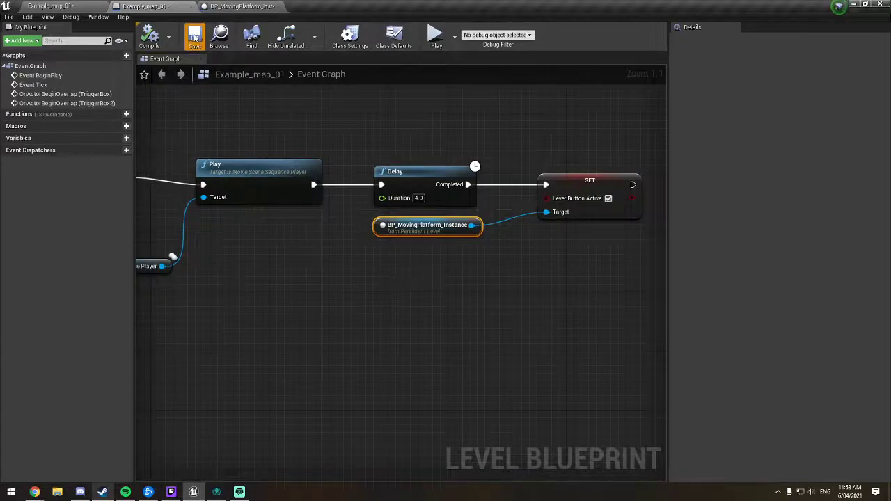
{"action": "left_click", "coordinate": [195, 34]}
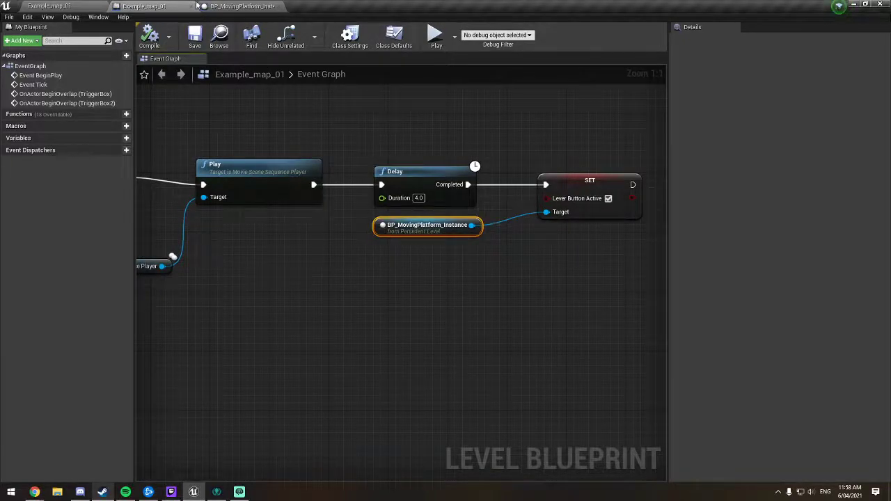
Step: Open BP_MovingPlatform_Instance in the full blueprint editor, compile it and close it
{"action": "left_click", "coordinate": [239, 6]}
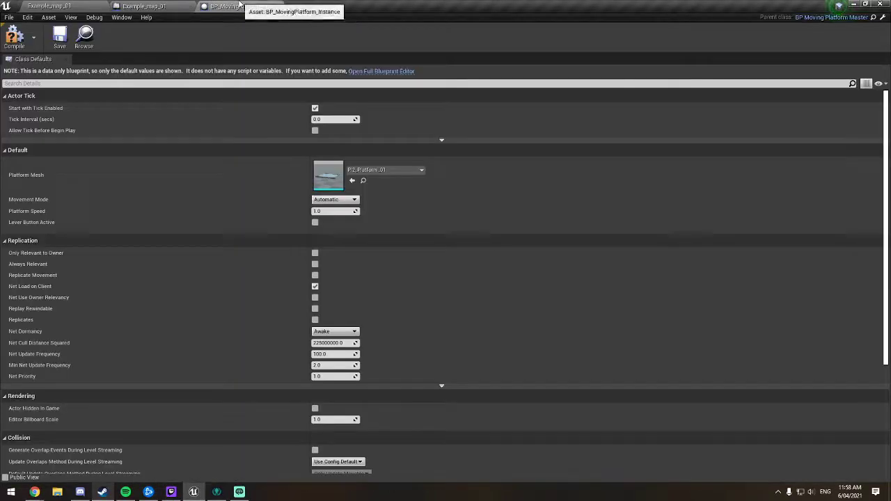
{"action": "left_click", "coordinate": [381, 71]}
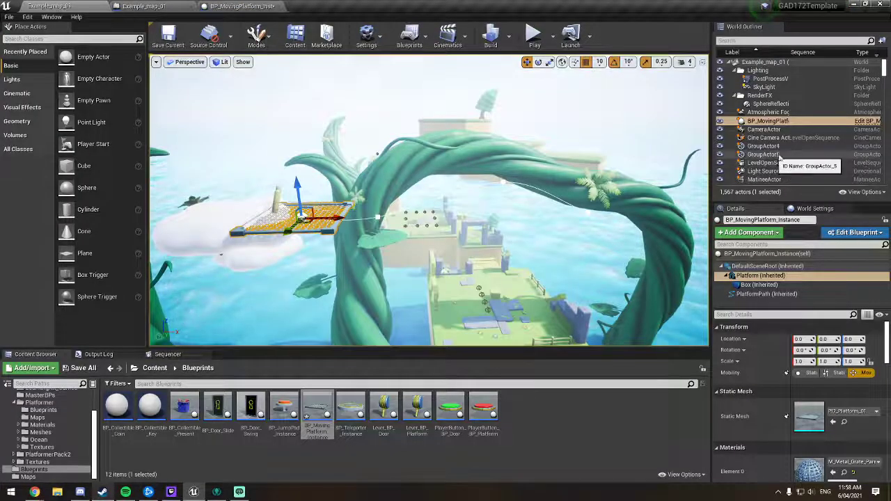
{"action": "scroll", "coordinate": [782, 160], "scroll_direction": "down", "scroll_amount": 3}
{"action": "scroll", "coordinate": [782, 157], "scroll_direction": "down", "scroll_amount": 2}
{"action": "left_click_drag", "start_coordinate": [782, 152], "coordinate": [218, 4]}
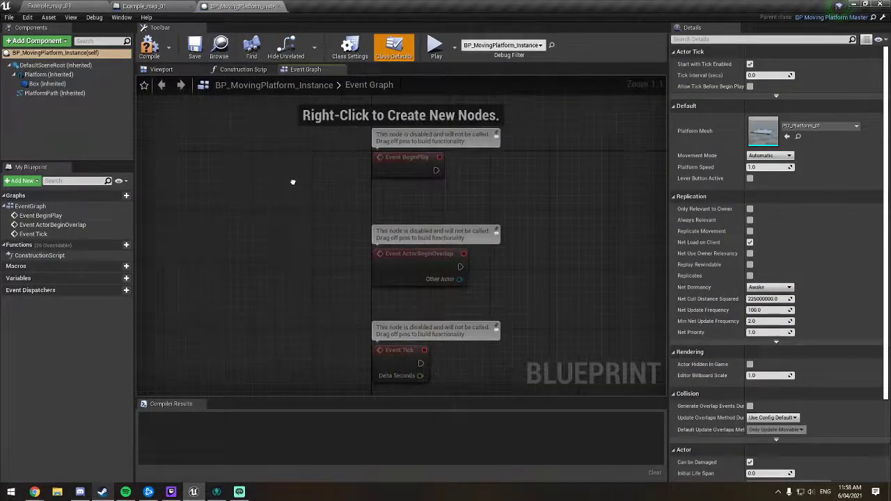
{"action": "left_click", "coordinate": [158, 5]}
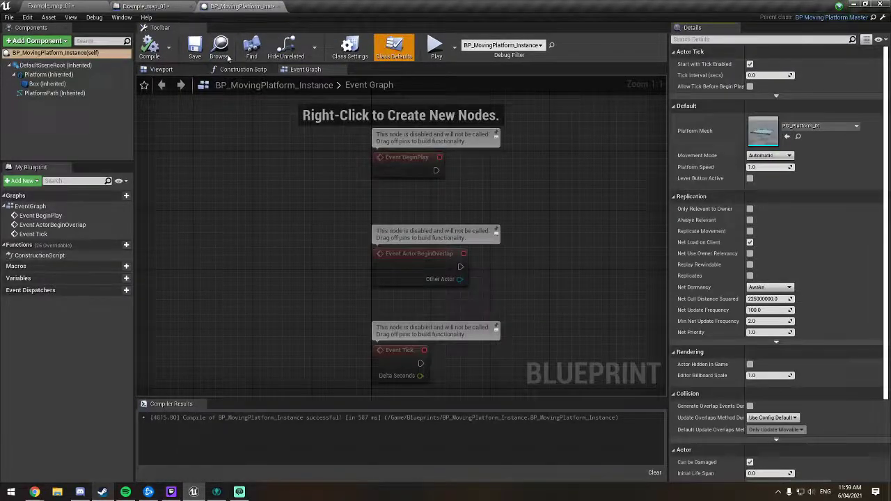
{"action": "left_click", "coordinate": [278, 6]}
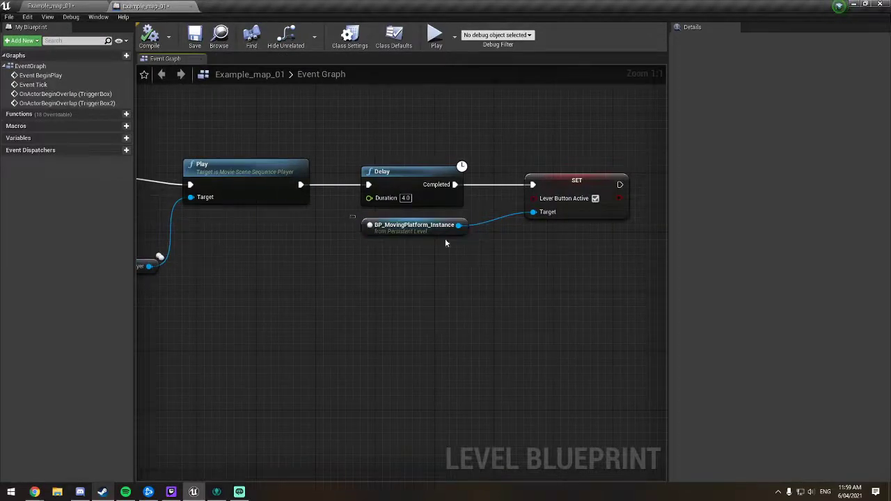
Step: Examine the complete TriggerBox2 overlap node chain in the Level Blueprint, from the overlap event to the Set node
{"action": "left_click", "coordinate": [480, 252]}
{"action": "right_click_drag", "start_coordinate": [480, 252], "coordinate": [466, 263]}
{"action": "scroll", "coordinate": [412, 287], "scroll_direction": "down", "scroll_amount": 5}
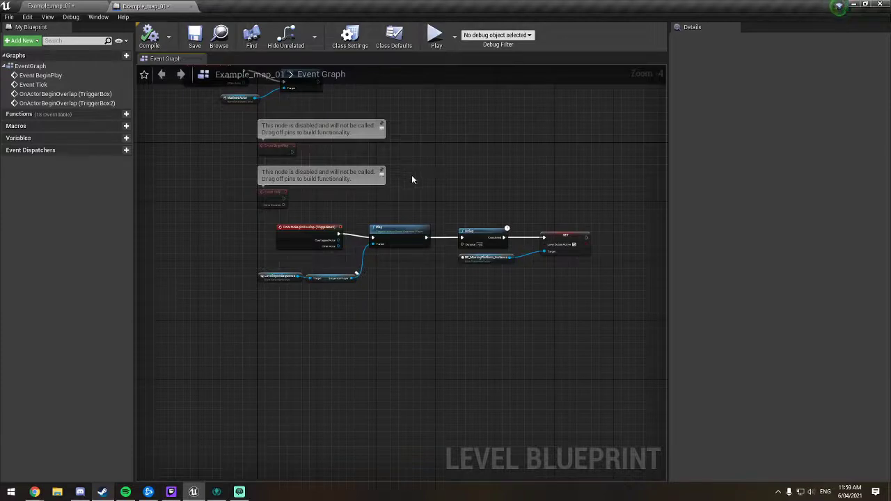
{"action": "scroll", "coordinate": [411, 179], "scroll_direction": "up", "scroll_amount": 2}
{"action": "right_click_drag", "start_coordinate": [448, 169], "coordinate": [376, 155]}
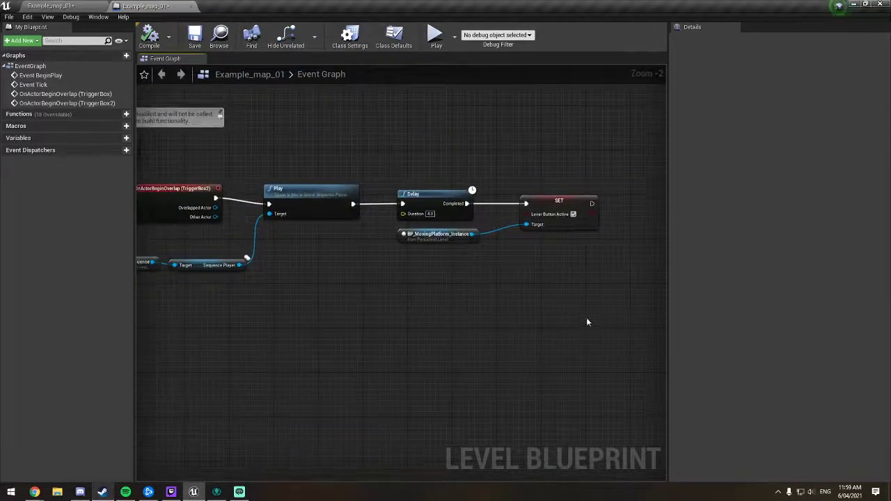
{"action": "left_click_drag", "start_coordinate": [596, 304], "coordinate": [179, 112]}
{"action": "right_click_drag", "start_coordinate": [368, 152], "coordinate": [391, 149]}
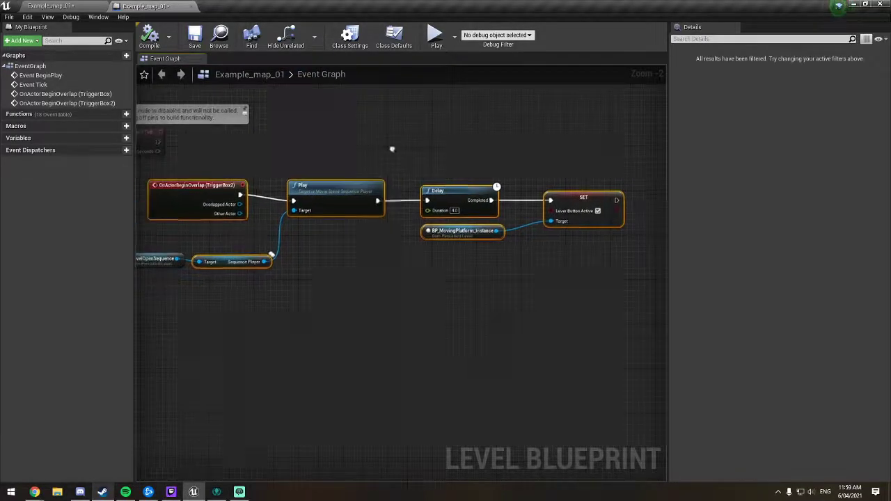
{"action": "left_click", "coordinate": [330, 161]}
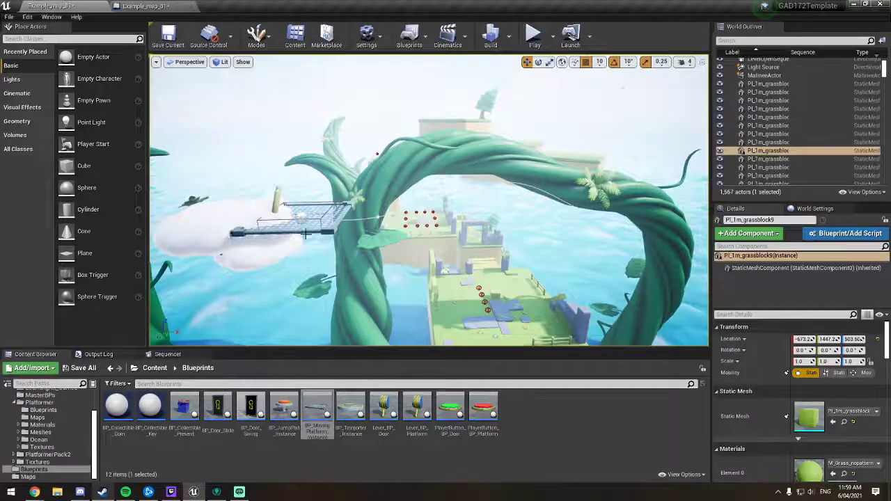
Step: Inspect the MatineeActor and the TriggerBox around it beside the fence in the level
{"action": "right_click_drag", "start_coordinate": [428, 202], "coordinate": [416, 235]}
{"action": "left_click", "coordinate": [485, 274]}
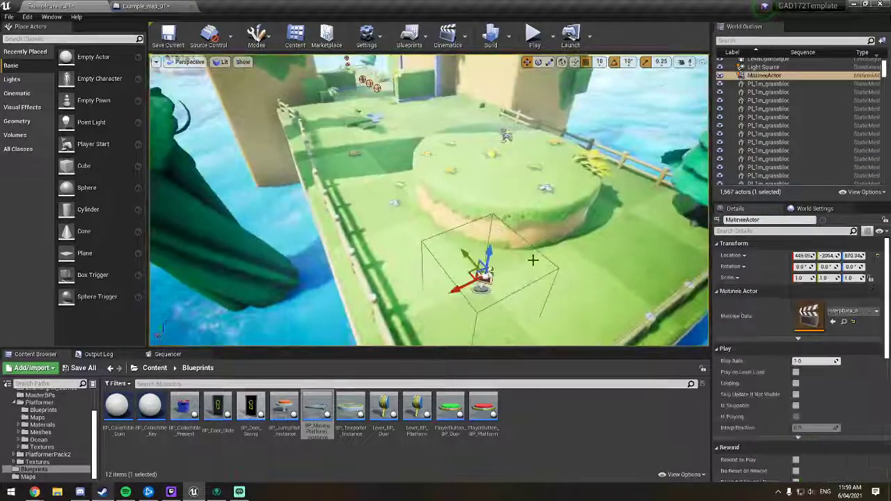
{"action": "right_click_drag", "start_coordinate": [484, 274], "coordinate": [511, 271]}
{"action": "right_click_drag", "start_coordinate": [452, 235], "coordinate": [455, 236]}
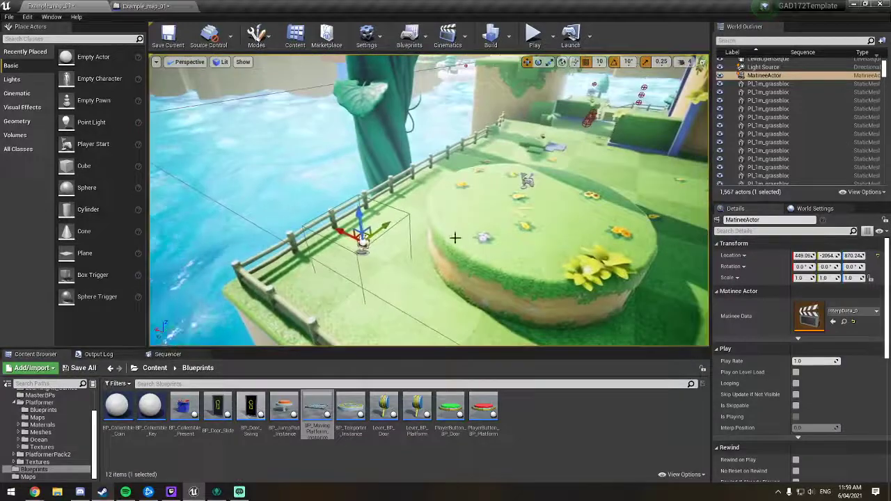
{"action": "key", "text": "f"}
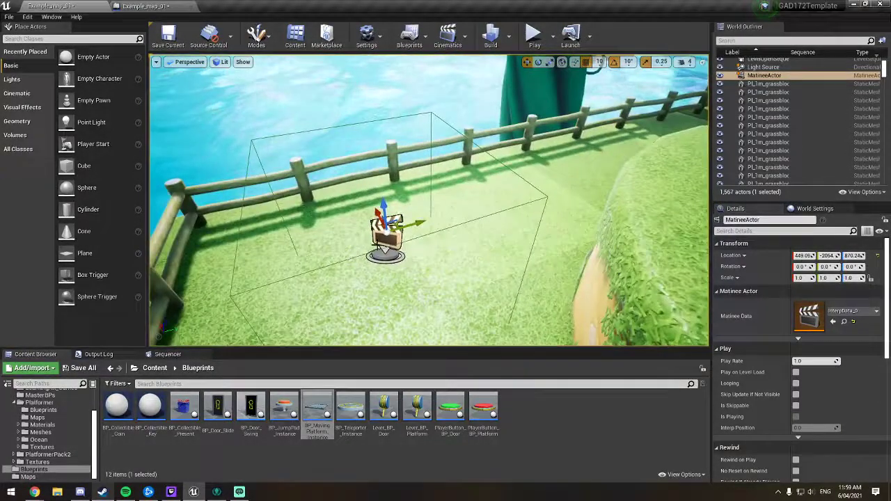
{"action": "left_click", "coordinate": [427, 234]}
{"action": "right_click_drag", "start_coordinate": [427, 234], "coordinate": [435, 146]}
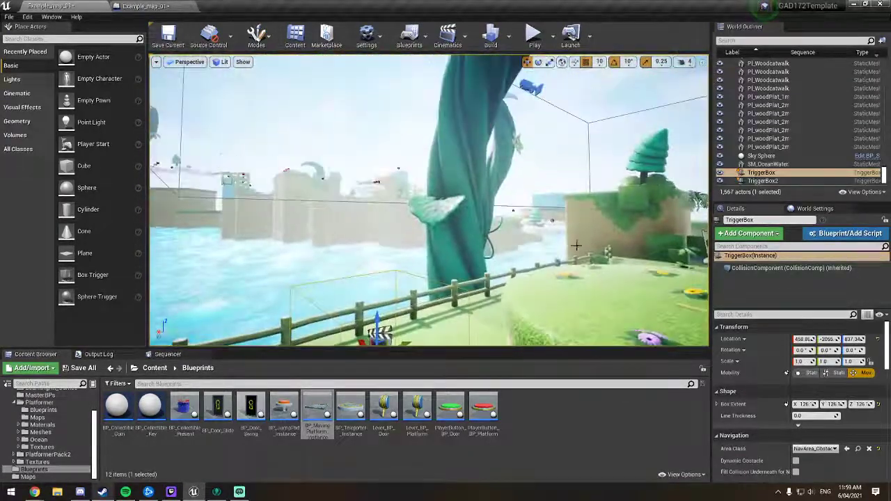
Step: Select the MatineeActor again and inspect the CameraActor near the beanstalk along with its camera preview
{"action": "left_click", "coordinate": [381, 338]}
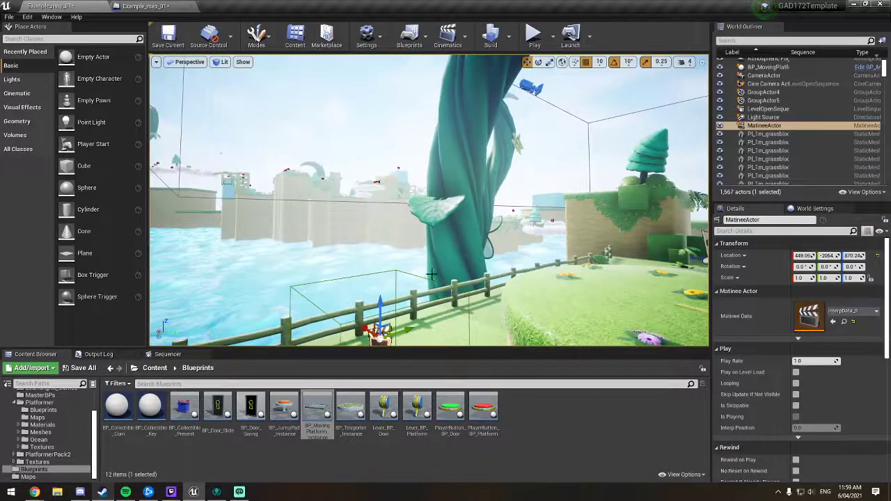
{"action": "right_click_drag", "start_coordinate": [474, 288], "coordinate": [475, 303]}
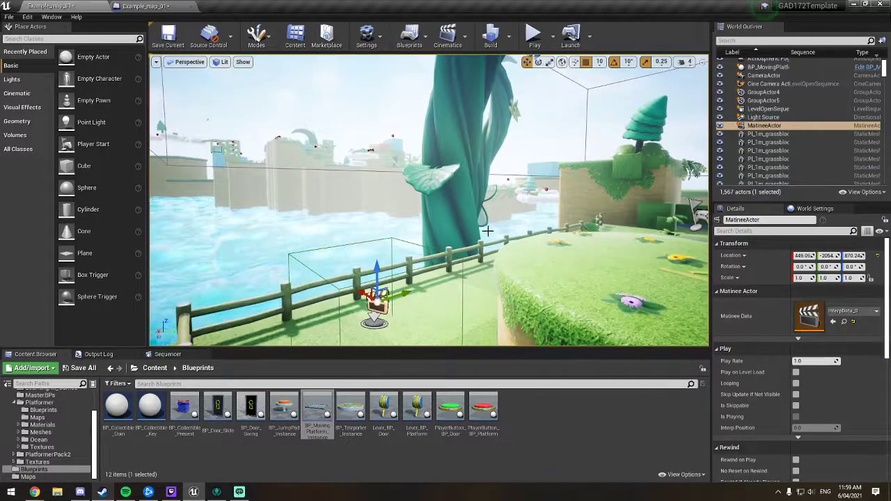
{"action": "right_click_drag", "start_coordinate": [487, 233], "coordinate": [490, 167]}
{"action": "left_click", "coordinate": [520, 141]}
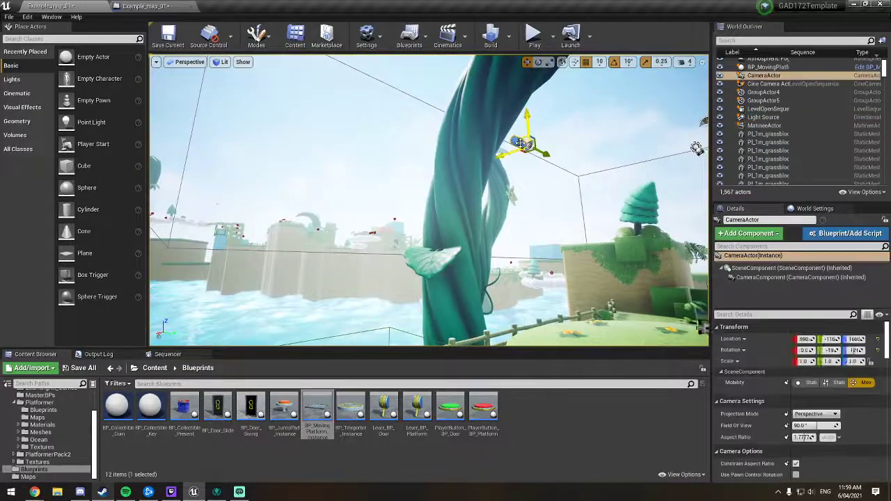
{"action": "right_click_drag", "start_coordinate": [390, 167], "coordinate": [456, 180]}
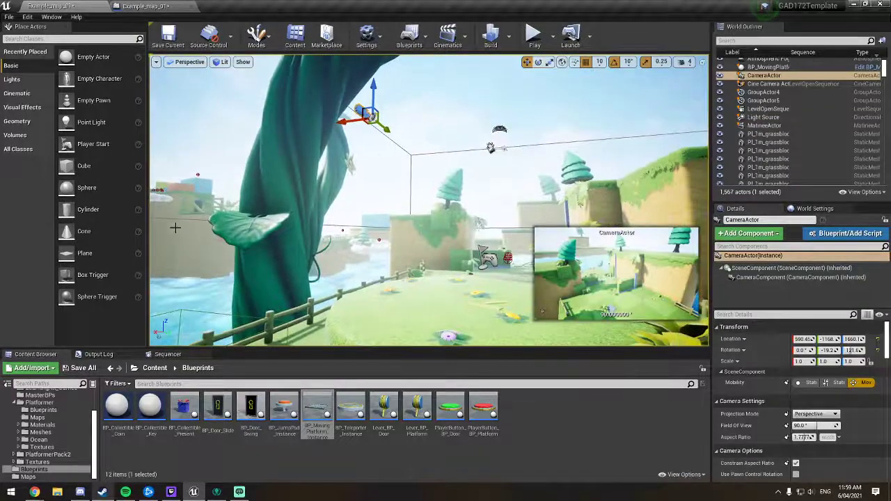
{"action": "key", "text": "f"}
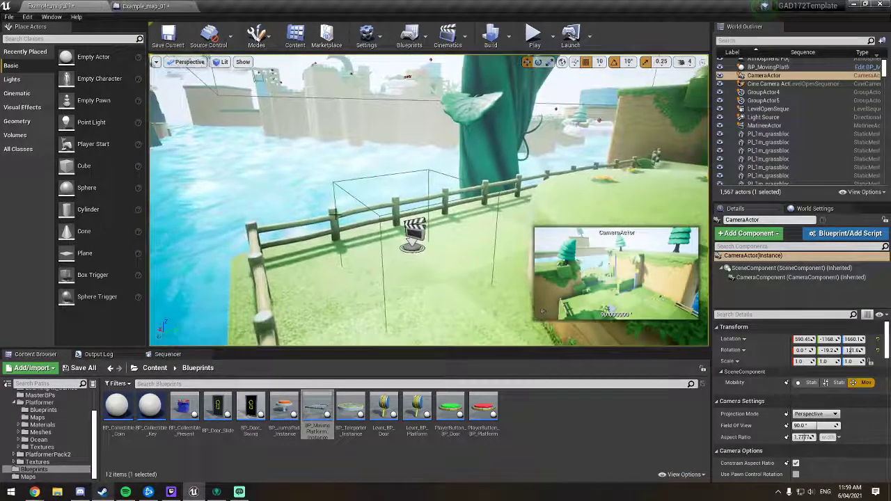
{"action": "right_click_drag", "start_coordinate": [418, 174], "coordinate": [451, 174]}
{"action": "right_click", "coordinate": [451, 174]}
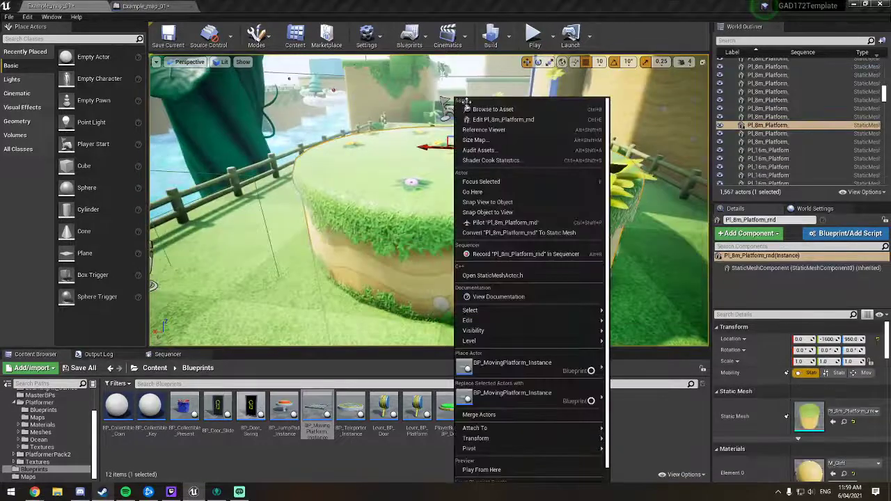
Step: Playtest the level through the wooden-framed corridor and across the grassy platforms towards the beanstalks, and end the play session
{"action": "left_click", "coordinate": [531, 35]}
{"action": "left_click", "coordinate": [531, 34]}
{"action": "key", "text": "w"}
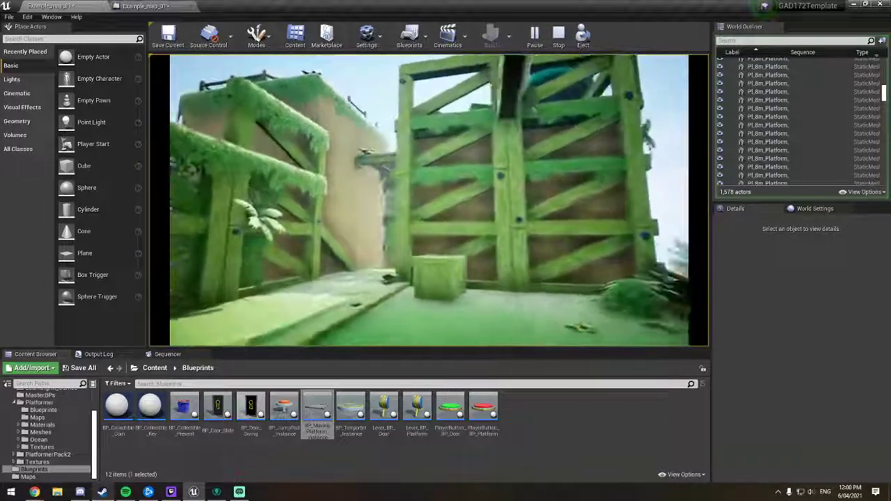
{"action": "key", "text": "w"}
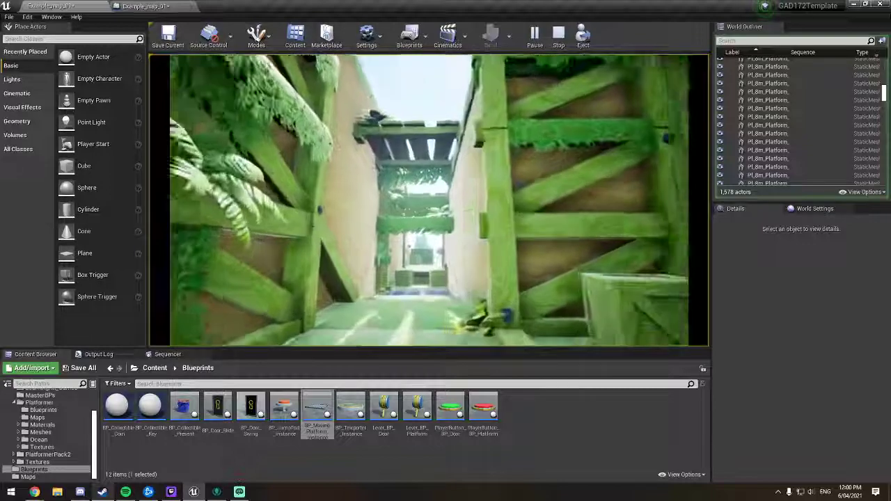
{"action": "key", "text": "w"}
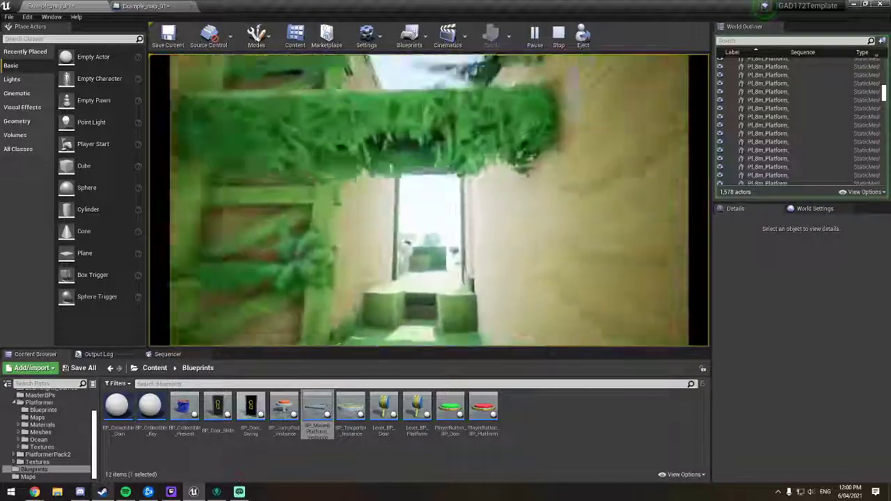
{"action": "key", "text": "w"}
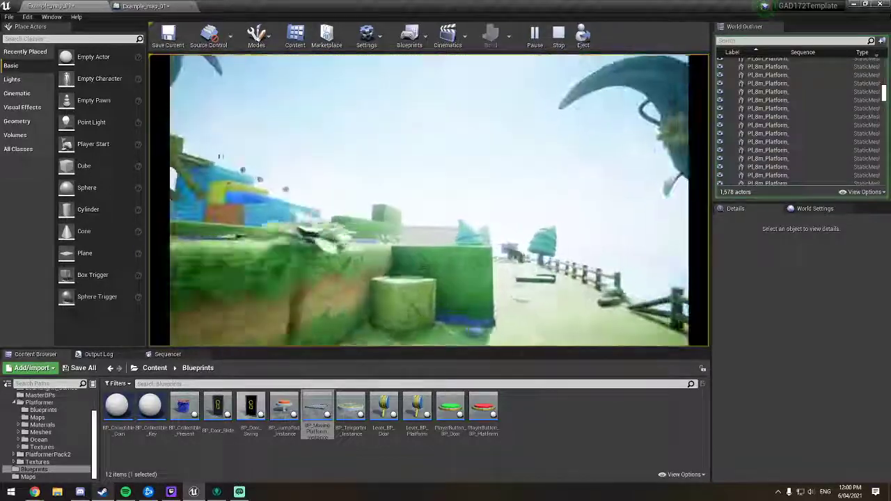
{"action": "key", "text": "w"}
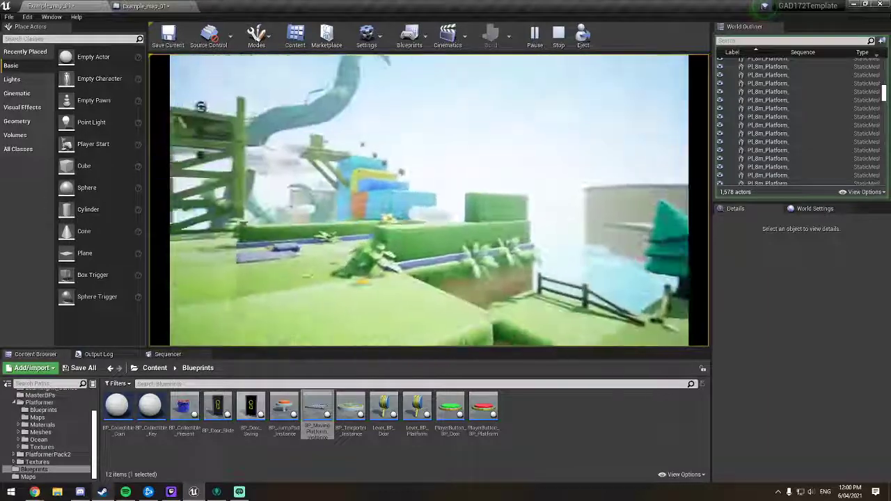
{"action": "key", "text": "space"}
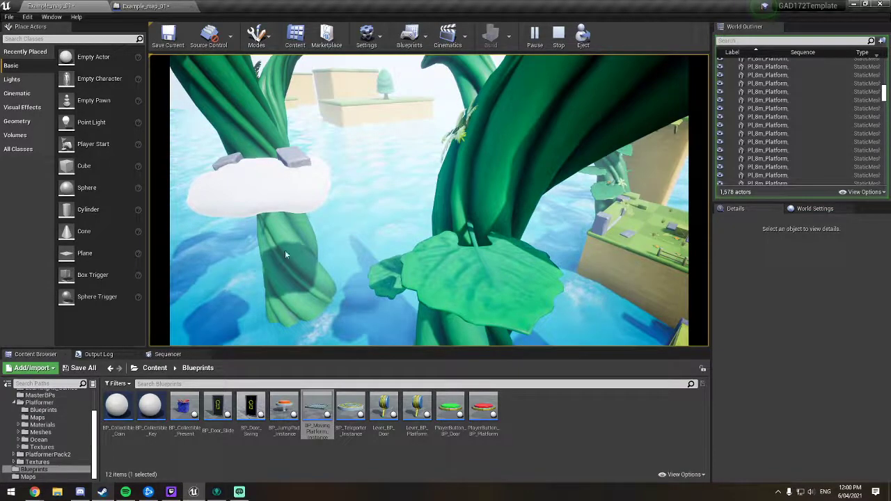
{"action": "key", "text": "Escape"}
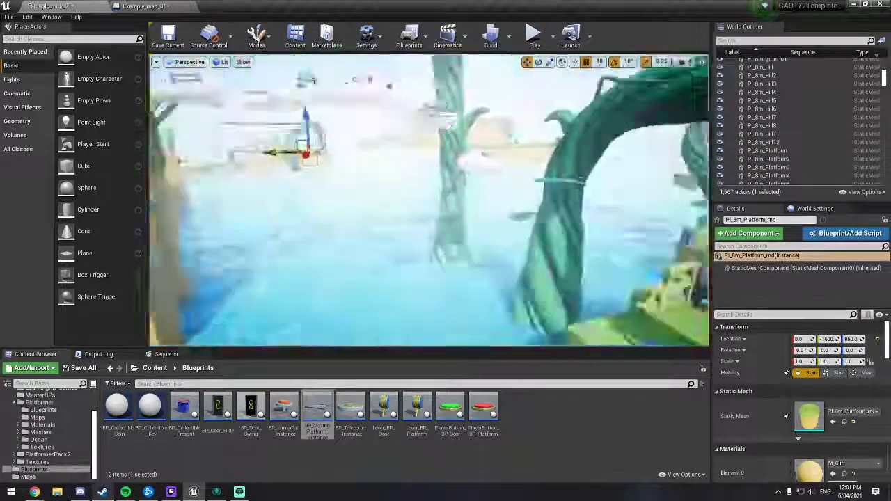
Step: Survey the level layout from the beanstalks and coloured blocks back to the round grass platform beside the fence
{"action": "right_click_drag", "start_coordinate": [428, 201], "coordinate": [506, 181]}
{"action": "right_click_drag", "start_coordinate": [381, 162], "coordinate": [491, 179]}
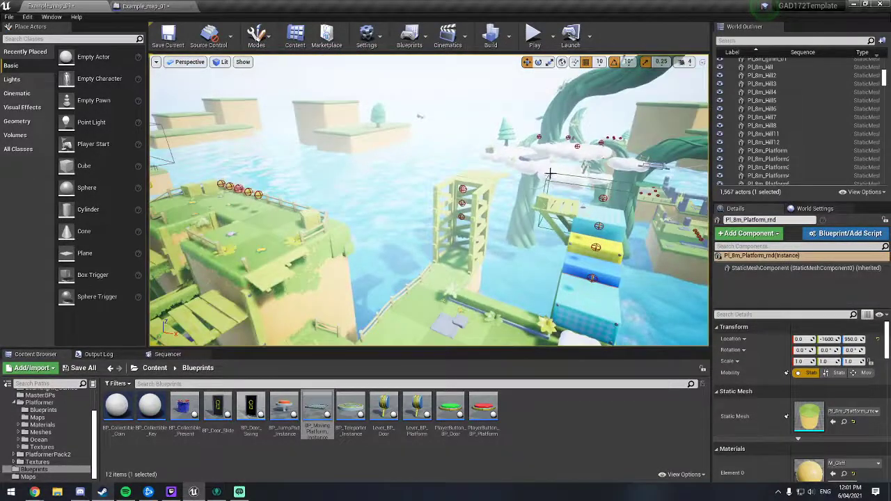
{"action": "right_click_drag", "start_coordinate": [419, 141], "coordinate": [488, 202]}
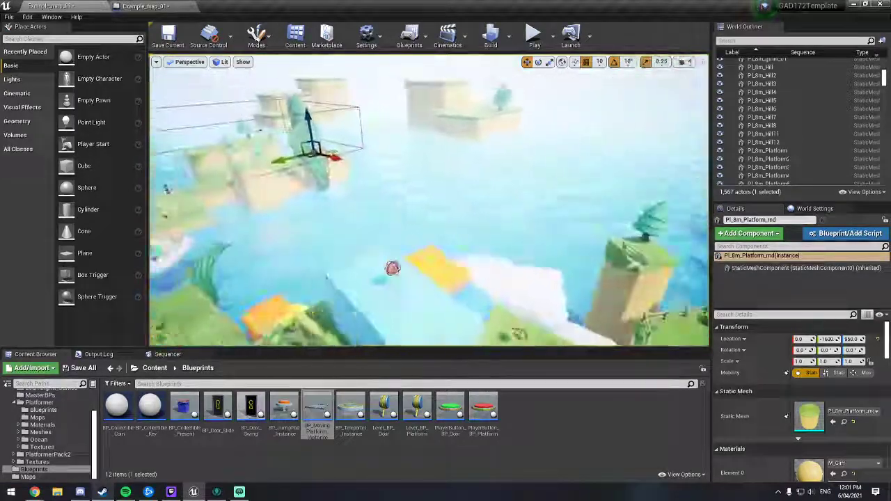
{"action": "right_click_drag", "start_coordinate": [428, 201], "coordinate": [303, 178]}
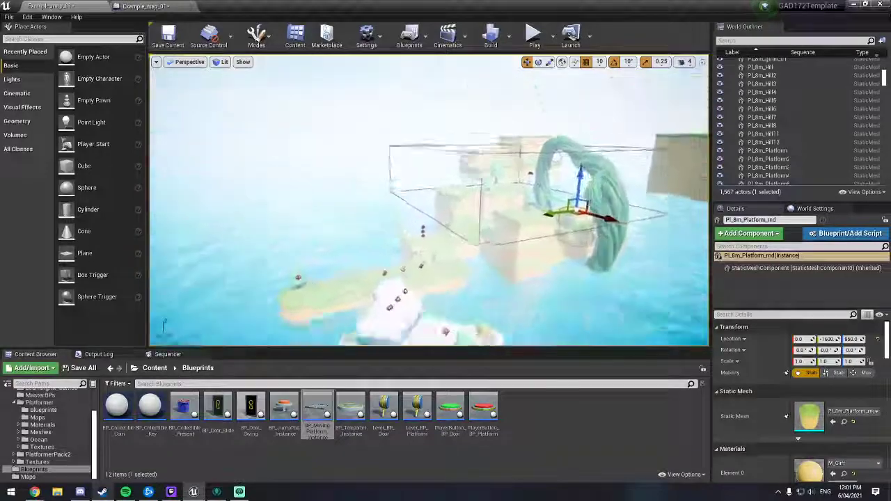
{"action": "right_click_drag", "start_coordinate": [429, 200], "coordinate": [549, 205]}
{"action": "mouse_move", "coordinate": [401, 151]}
{"action": "right_mouse_down"}
{"action": "mouse_move", "coordinate": [362, 174]}
{"action": "mouse_move", "coordinate": [402, 152]}
{"action": "right_mouse_up"}
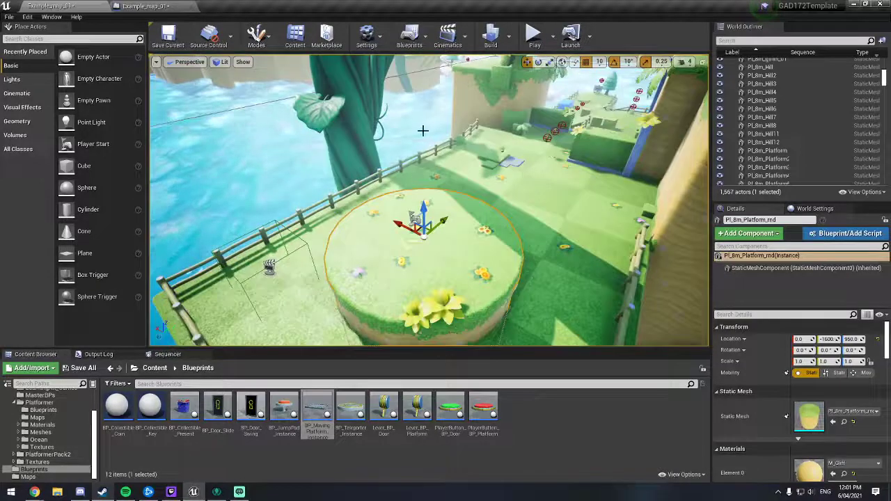